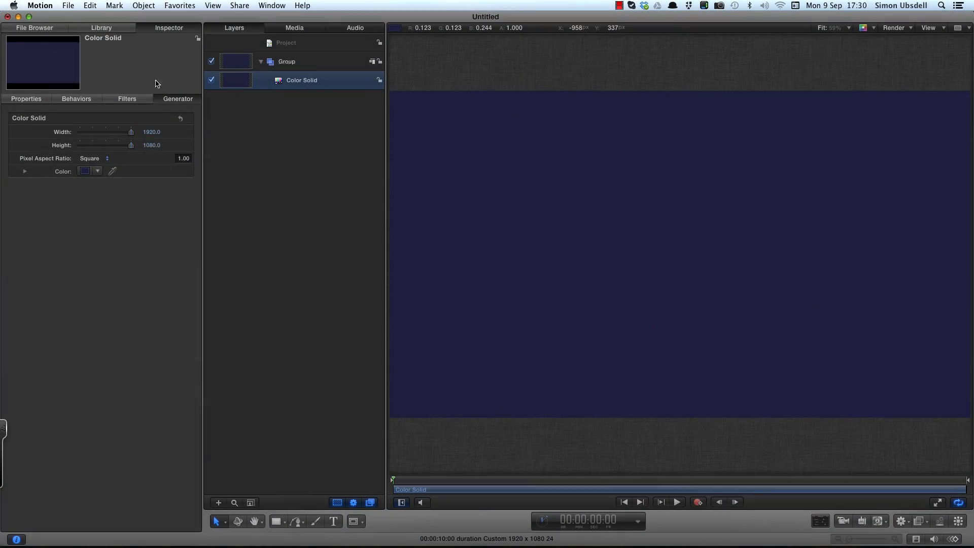
Confirm the 80-pixel grid spacing in Canvas preferences and display the grid
click(67, 4)
mouse_move(51, 4)
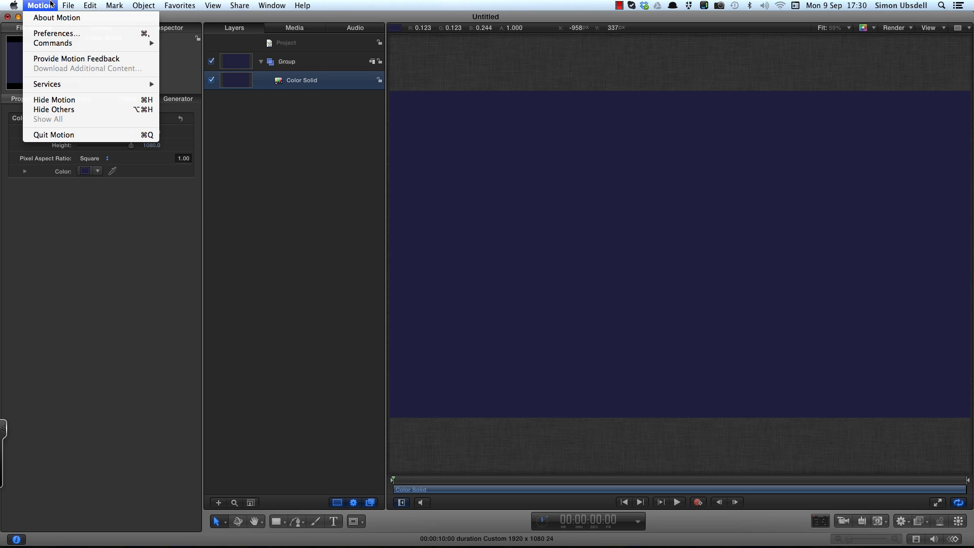
click(61, 34)
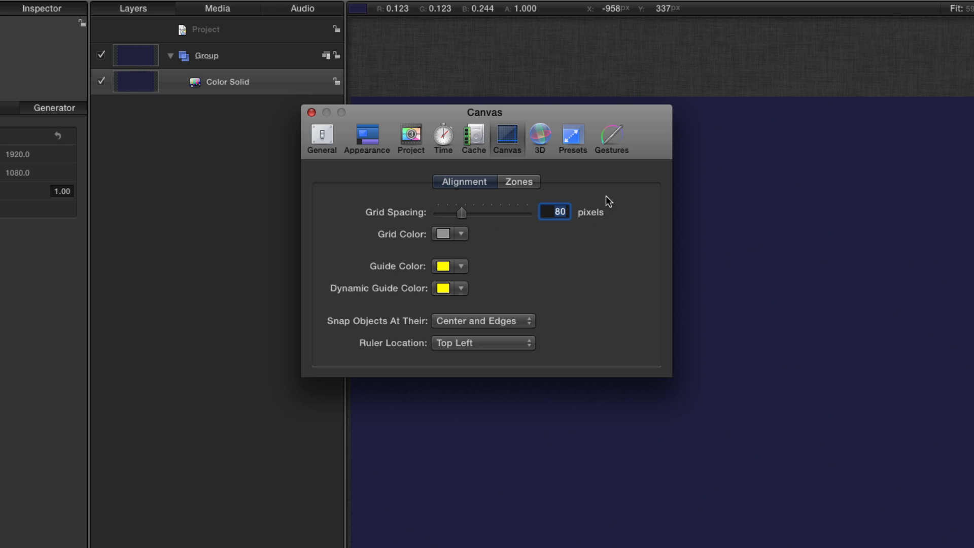
click(311, 112)
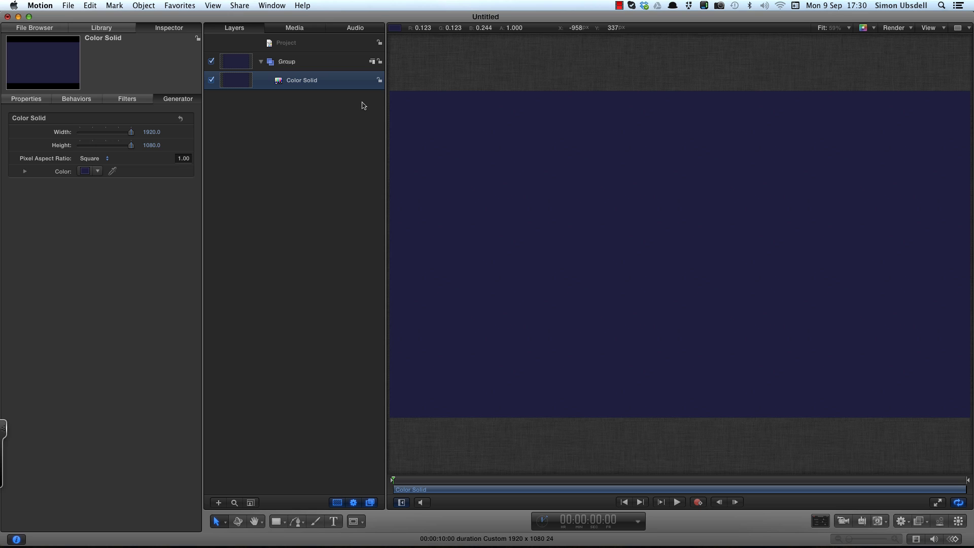
key(super+slash)
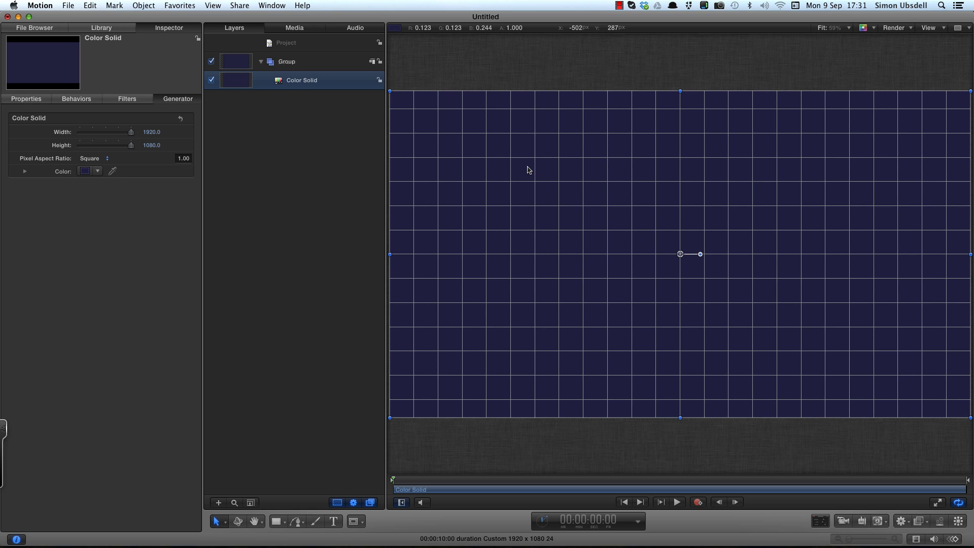
Zoom to about 120% and draw a closed Bezier trapezoid, then nudge one corner point
key(z)
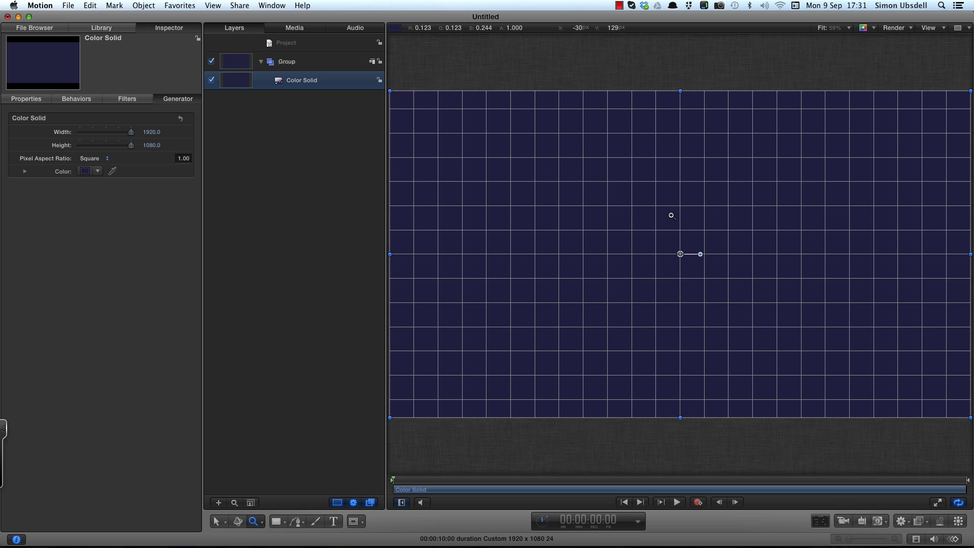
drag(472, 171, 526, 208)
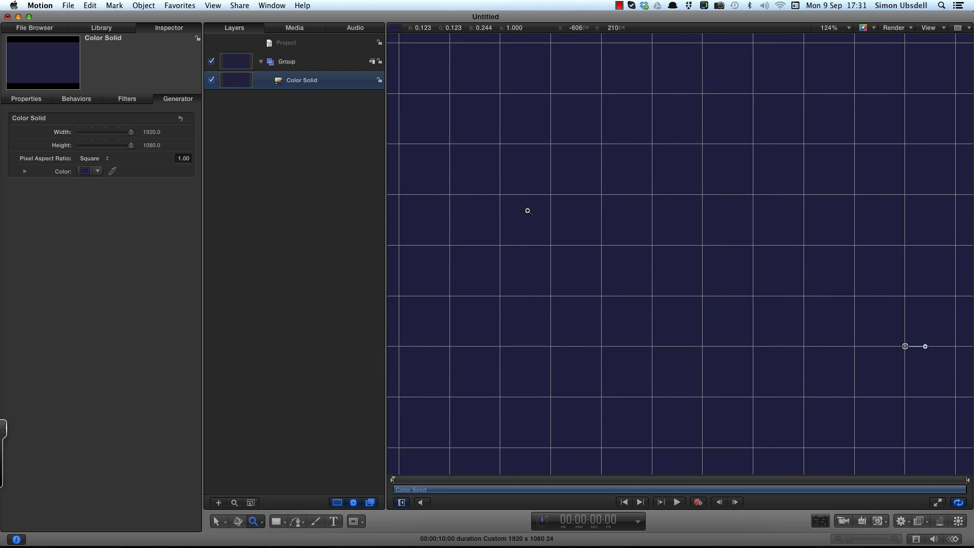
click(297, 523)
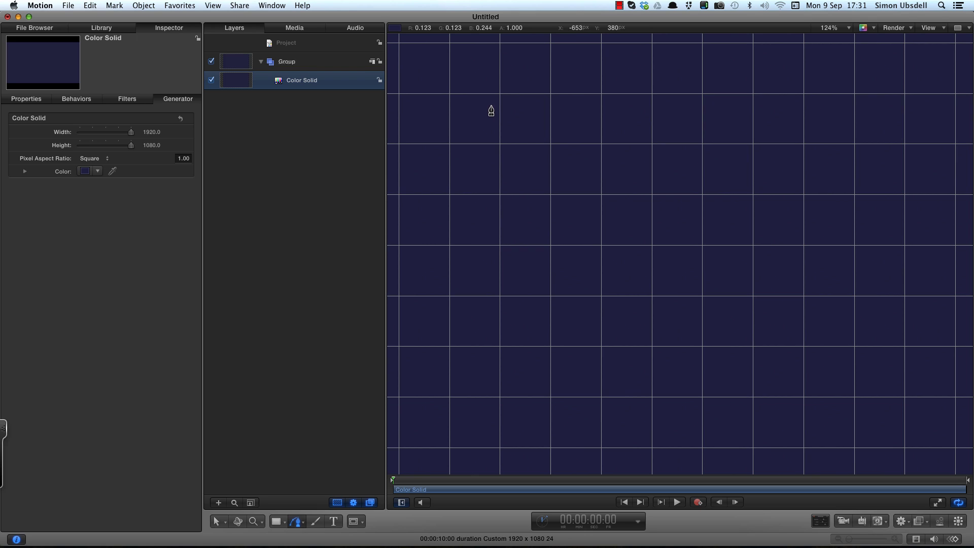
click(500, 196)
click(551, 195)
click(450, 95)
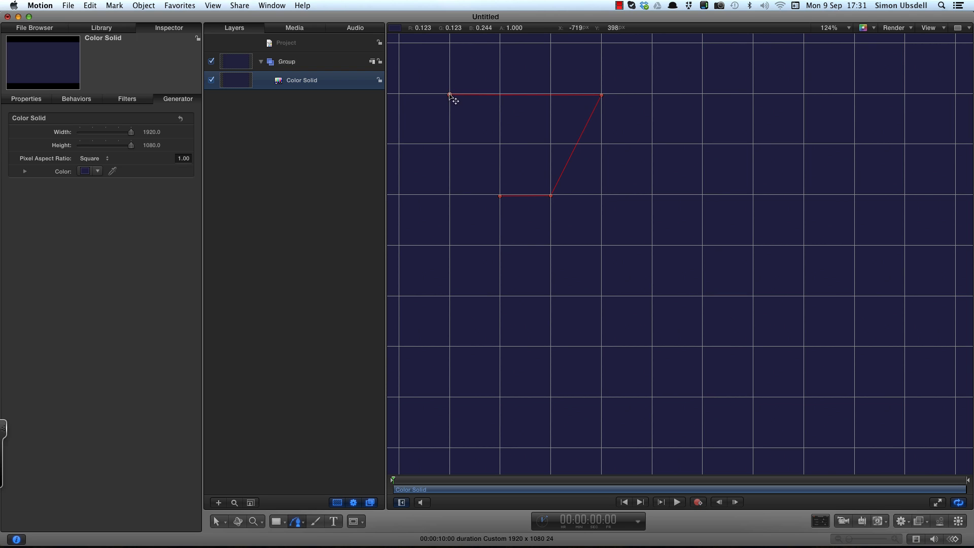
click(500, 197)
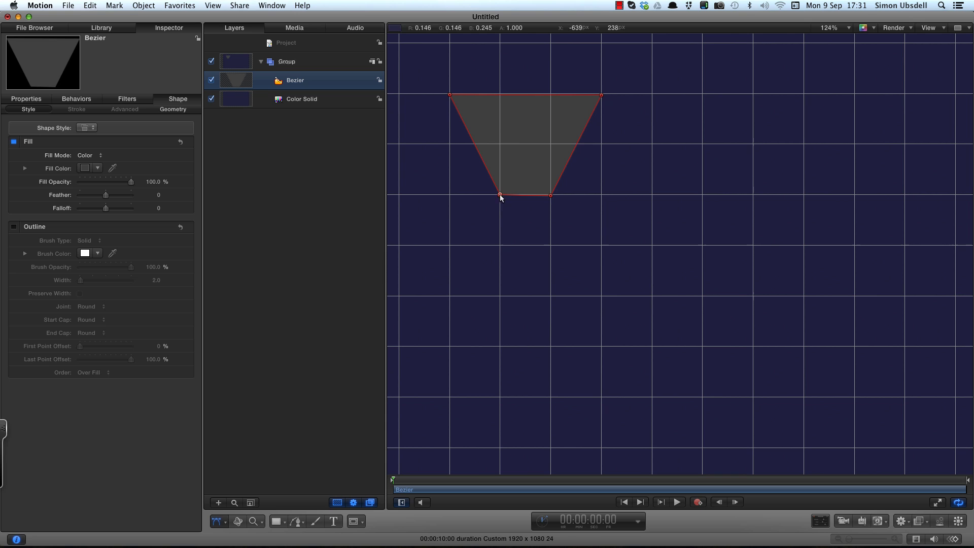
click(552, 197)
drag(602, 96, 604, 98)
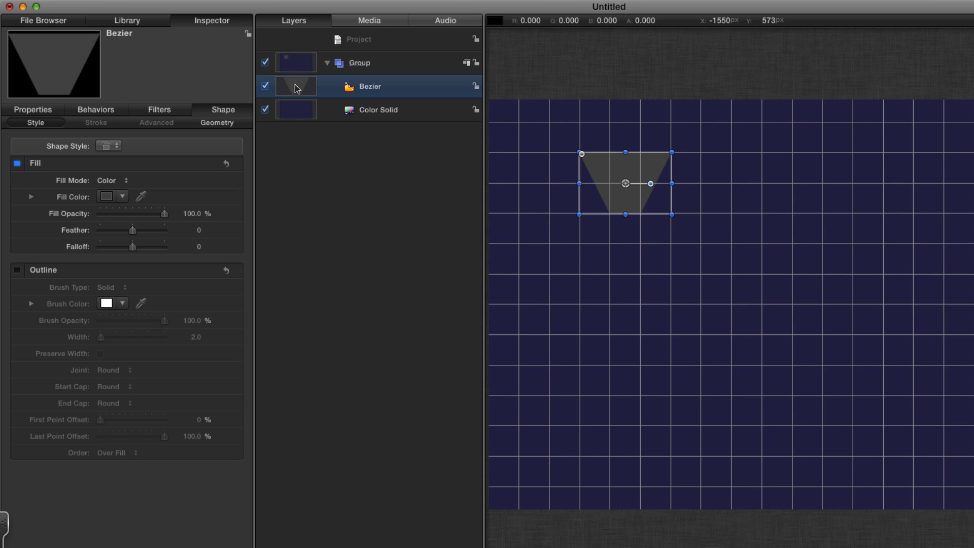
Replicate the shape as 13 copies on a Circle Outline with Align Angle on
key(l)
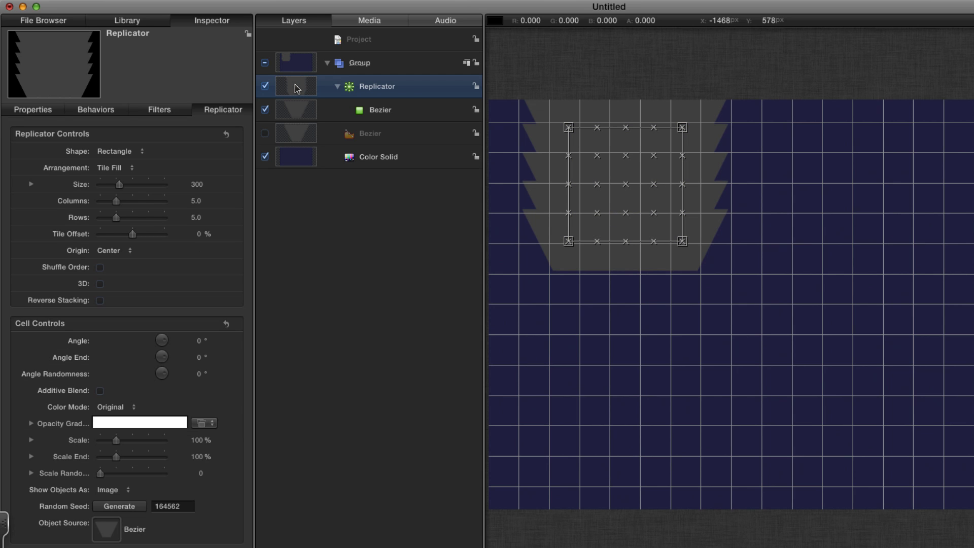
click(117, 152)
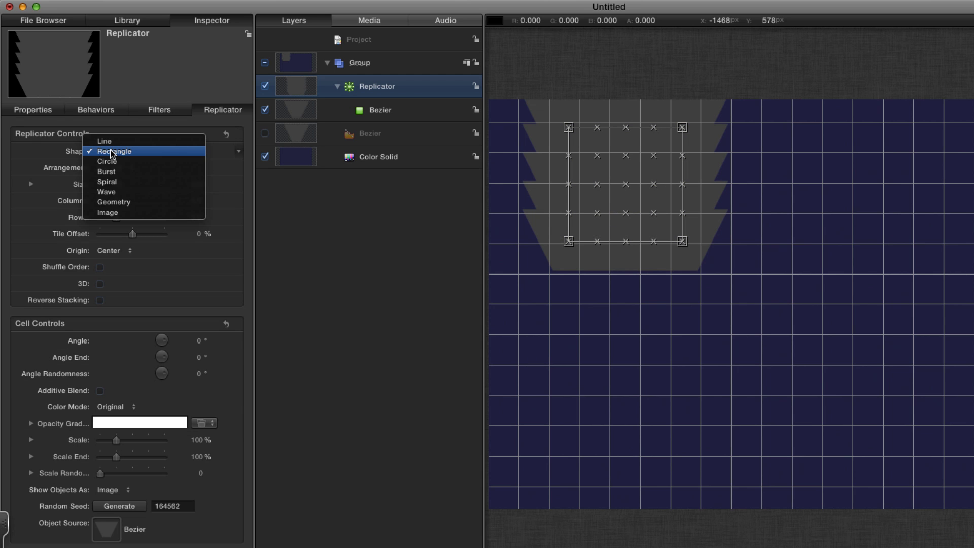
click(108, 161)
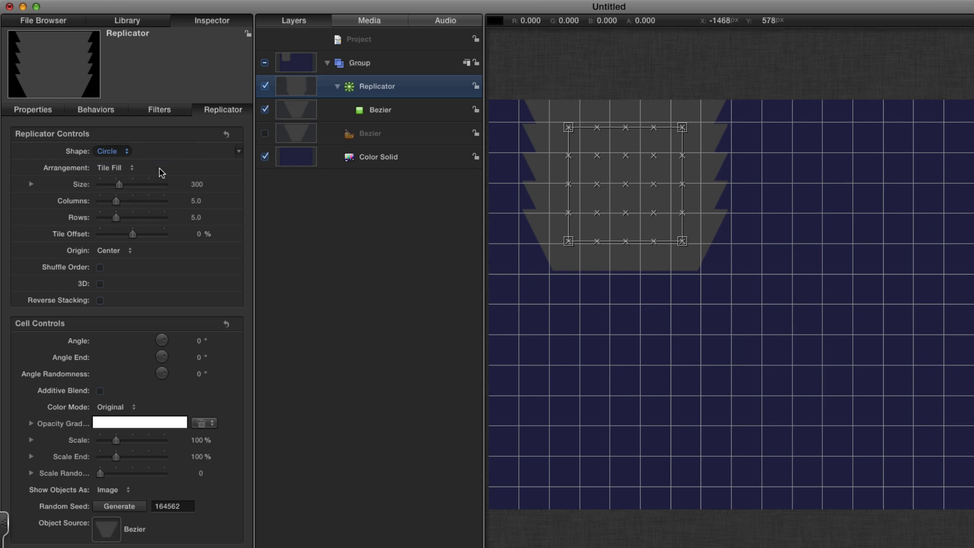
click(108, 168)
click(109, 158)
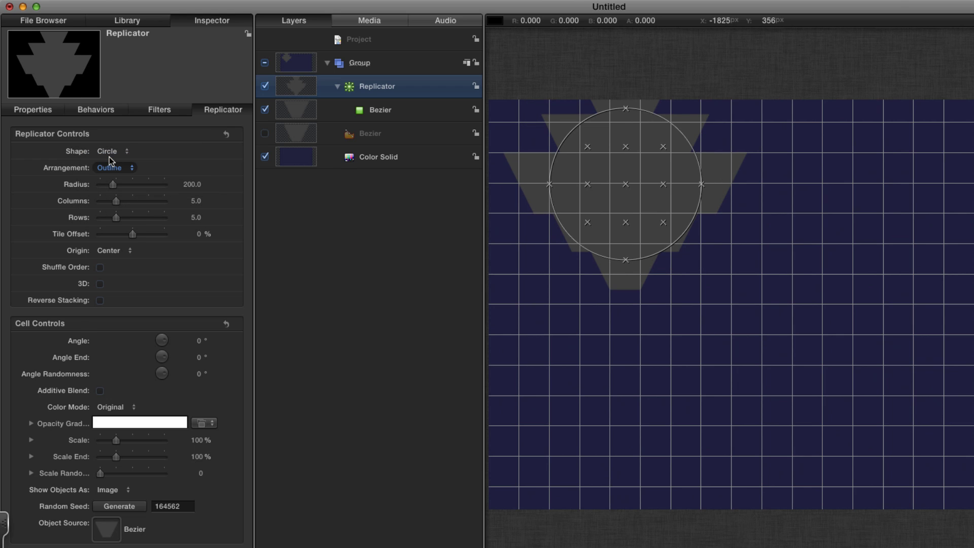
click(195, 201)
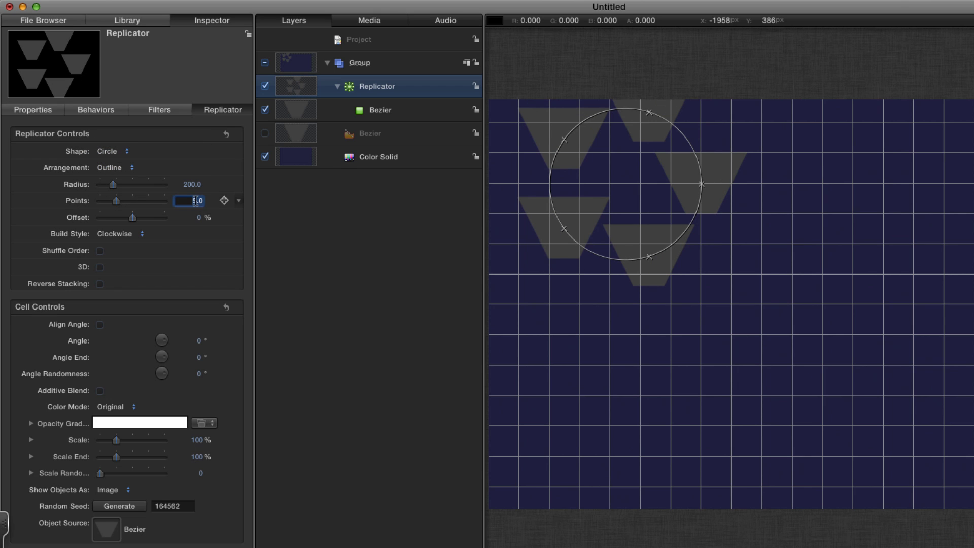
text(13)
key(Return)
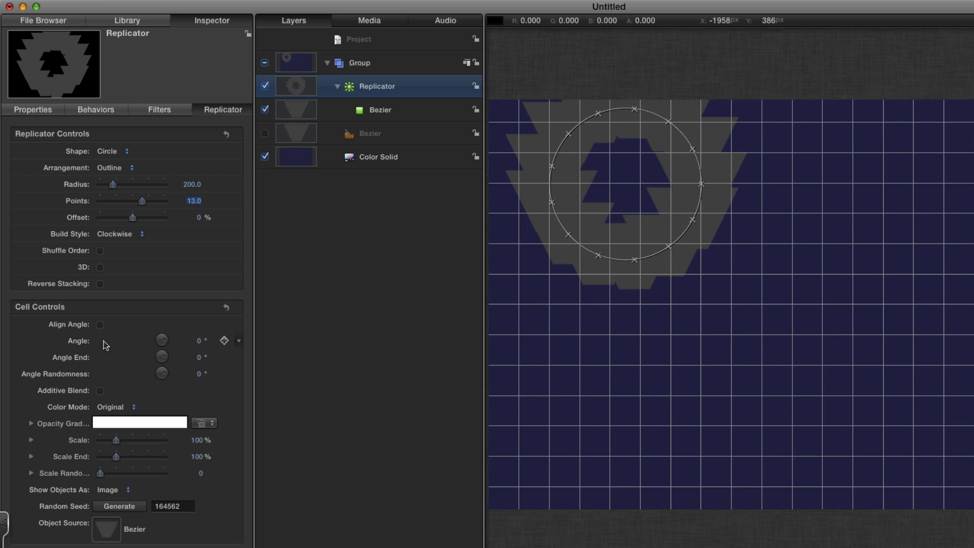
click(100, 324)
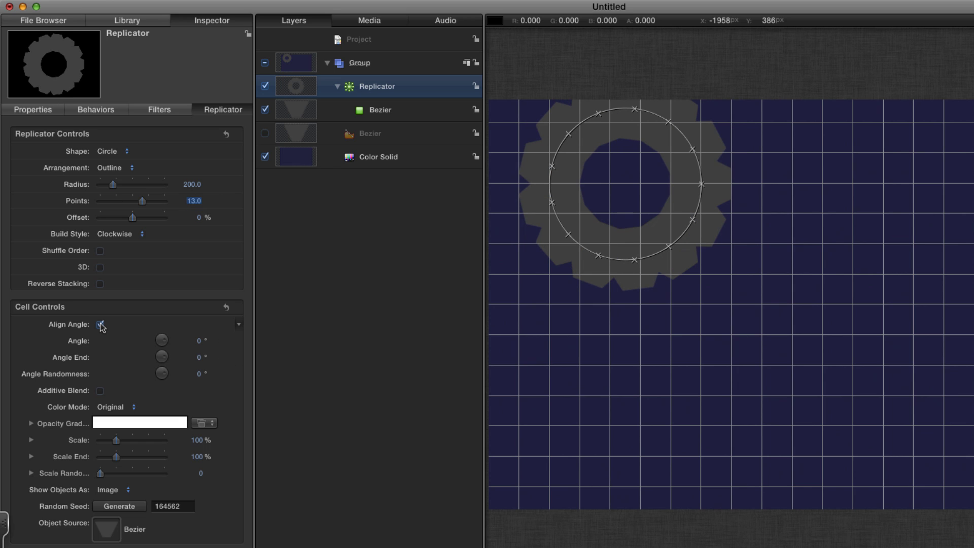
Reset the replicator position to centre and scale each tooth to 35% X, 50% Y
click(33, 110)
click(227, 134)
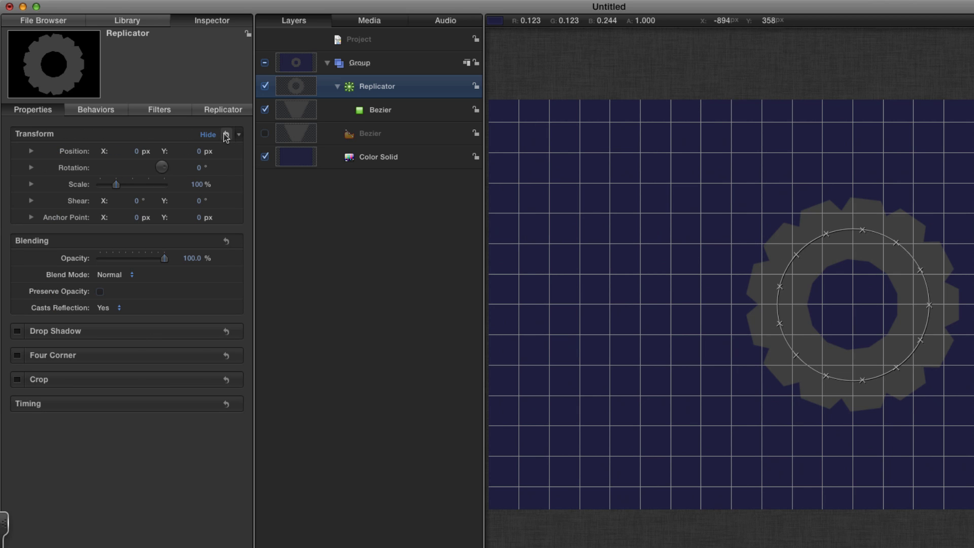
drag(887, 448, 703, 439)
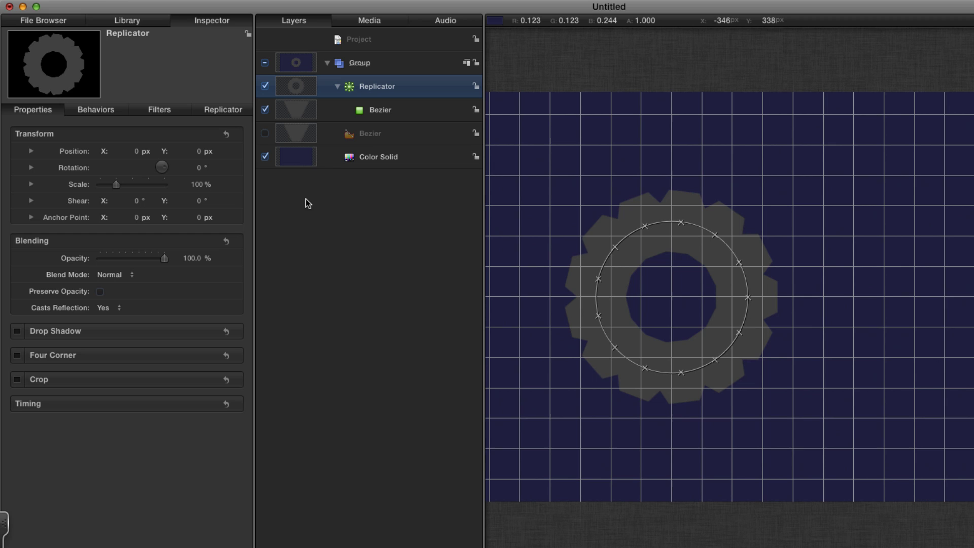
click(227, 112)
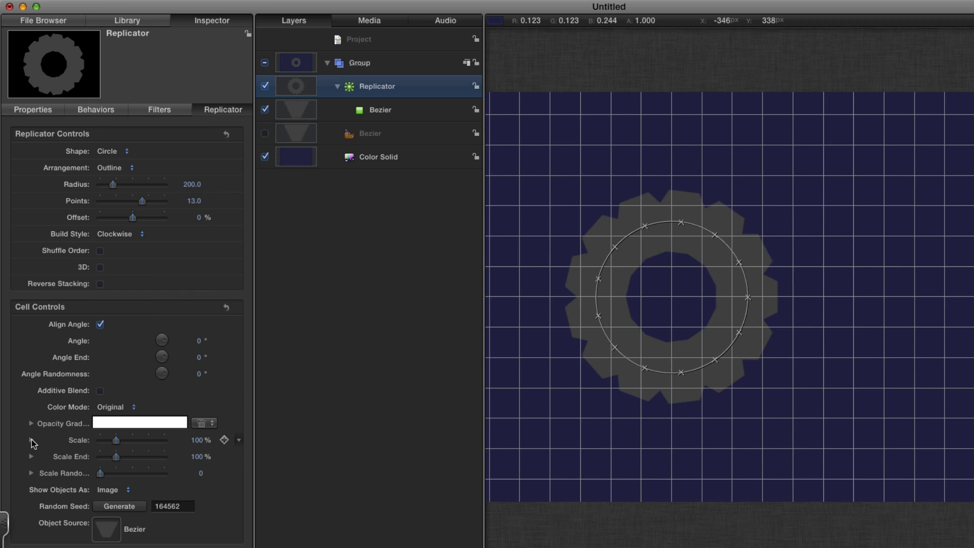
click(31, 440)
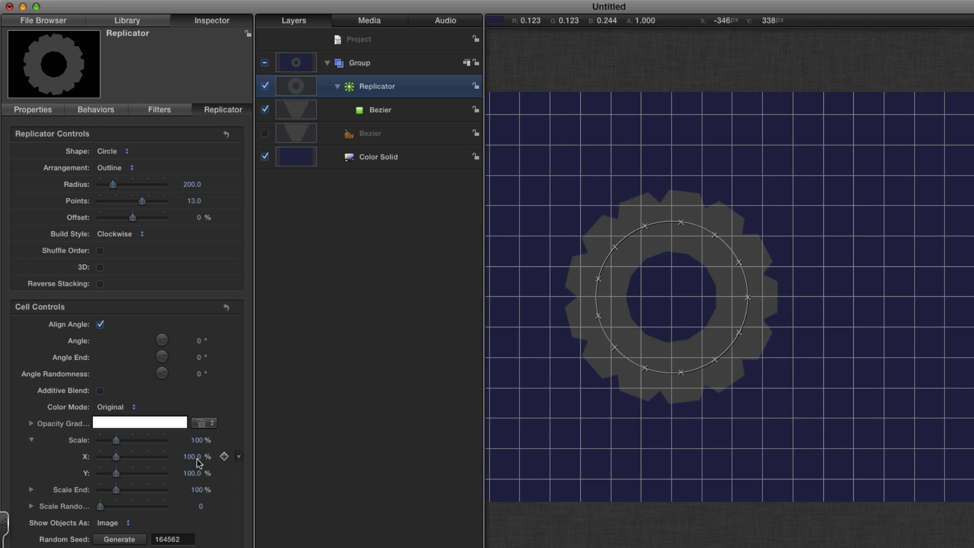
click(193, 457)
text(35)
key(Tab)
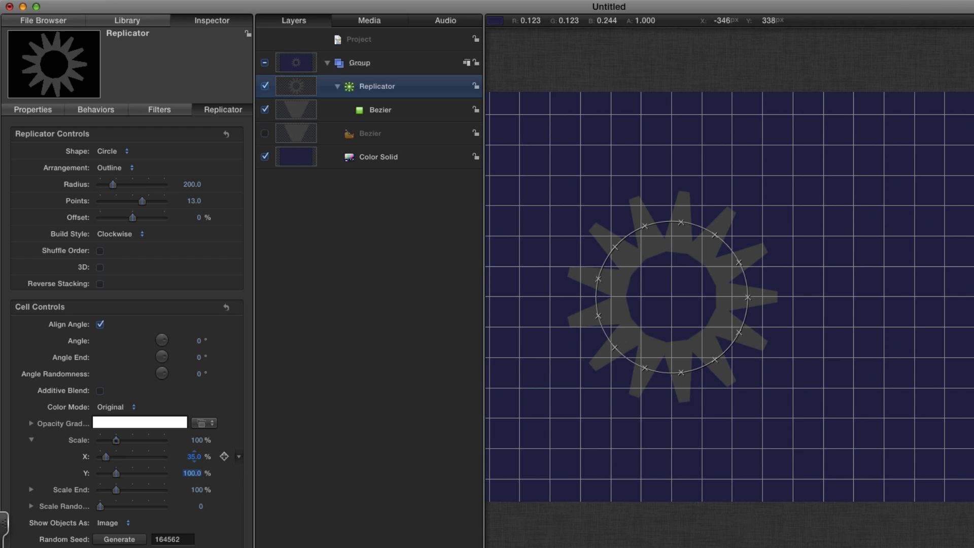
text(4)
key(Return)
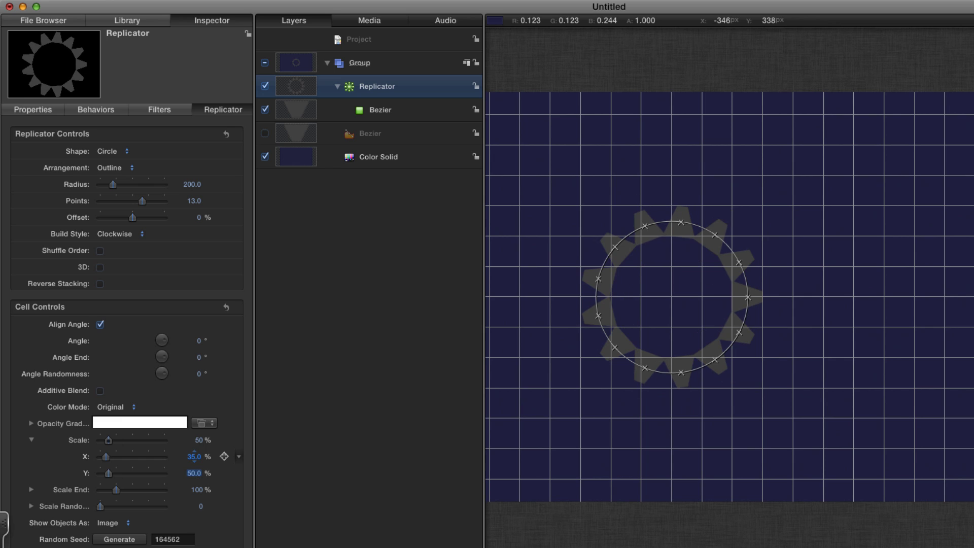
Hide the grid and overlays, add a centred circle hub at 104%, and regroup the Color Solid
key(super+apostrophe)
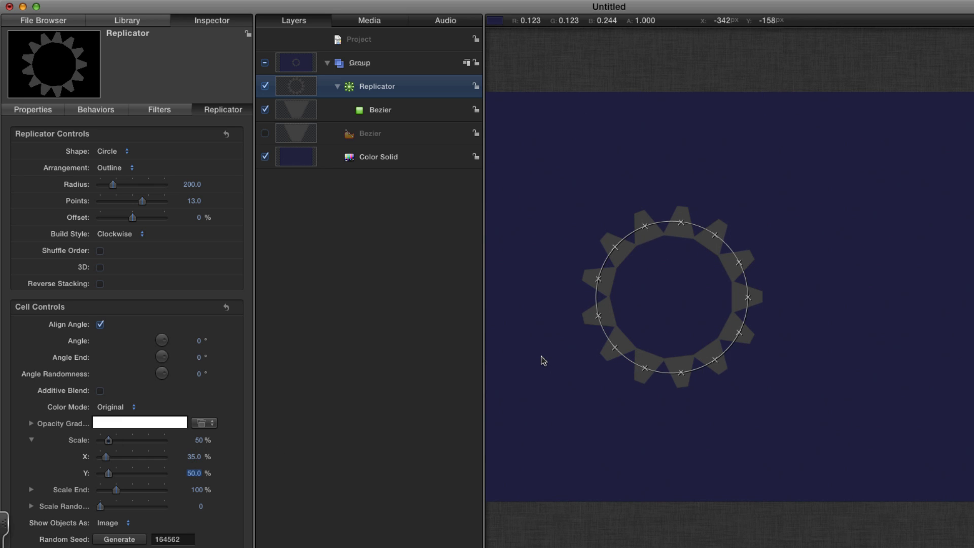
key(super+slash)
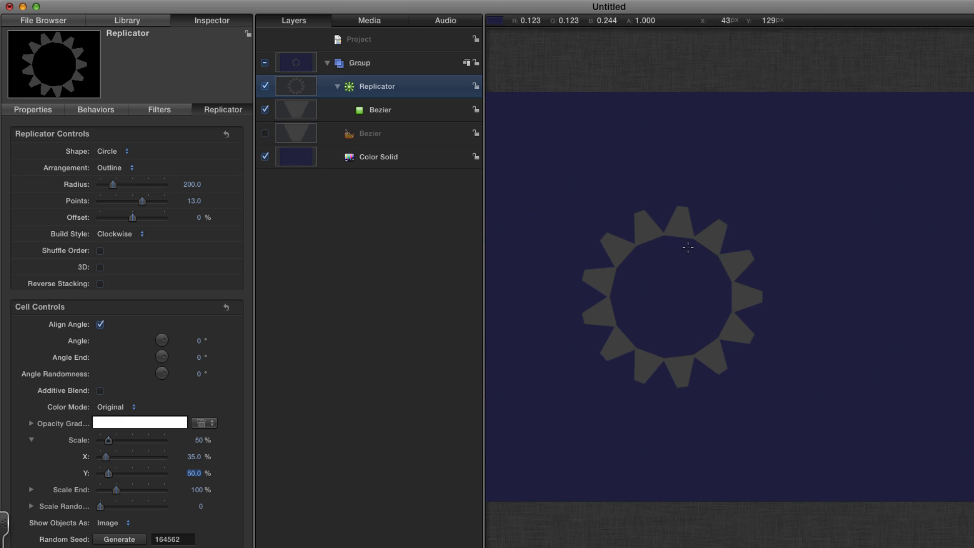
drag(607, 226, 753, 366)
click(36, 112)
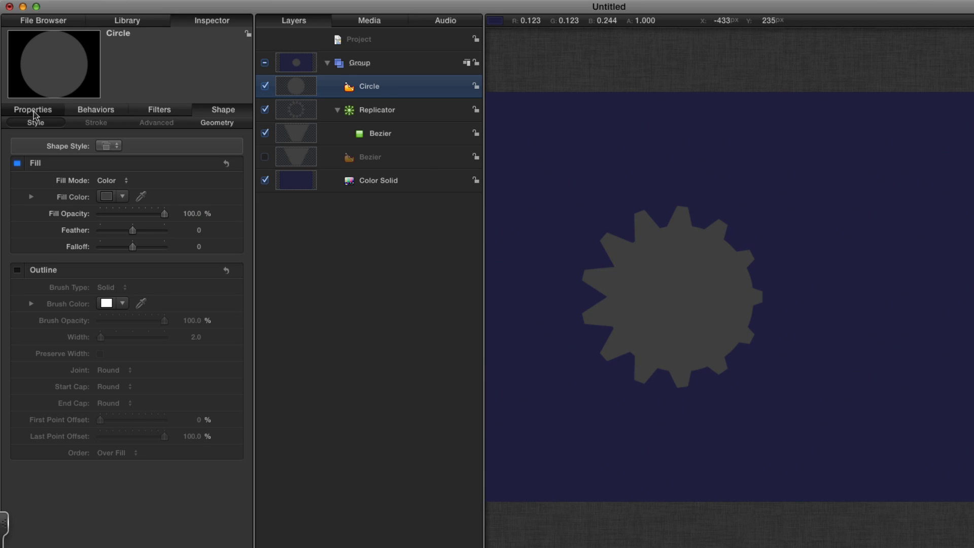
click(226, 135)
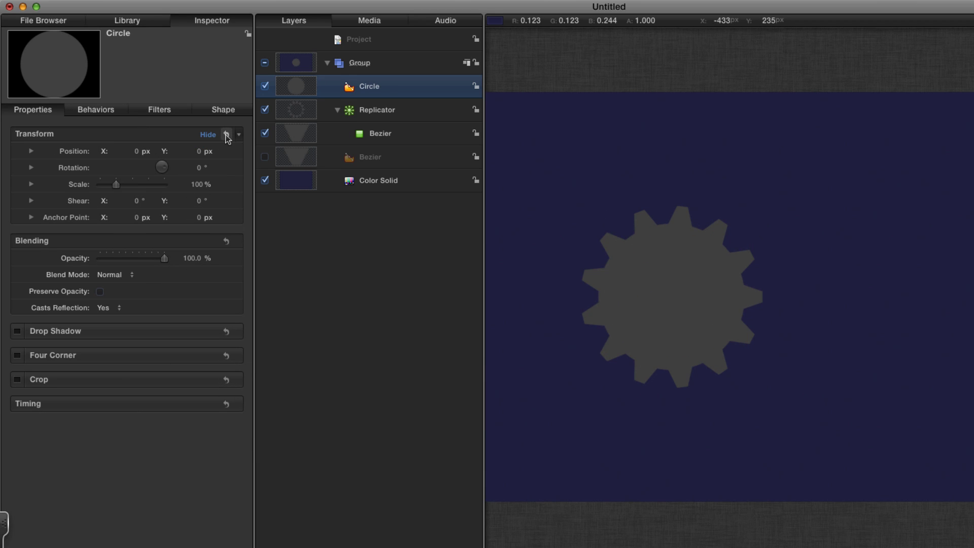
drag(198, 184, 202, 184)
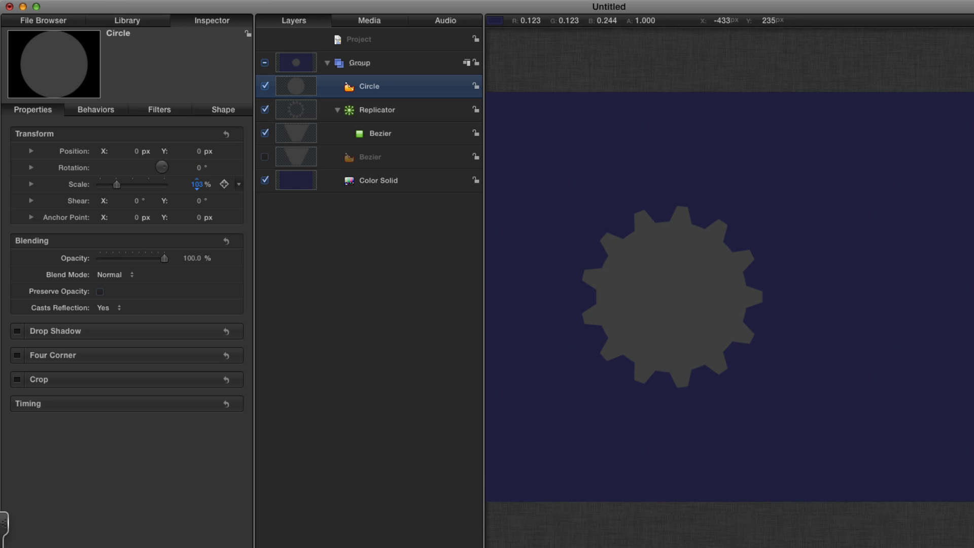
drag(378, 180, 392, 68)
Send the background group below, name the cog group Small Cog, and set X to -660
click(289, 62)
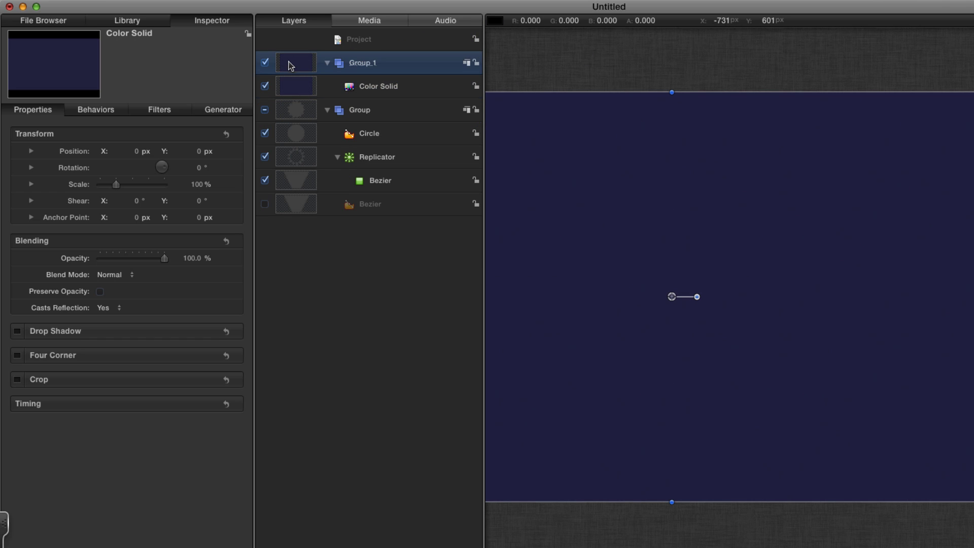
key(super+shift+bracketleft)
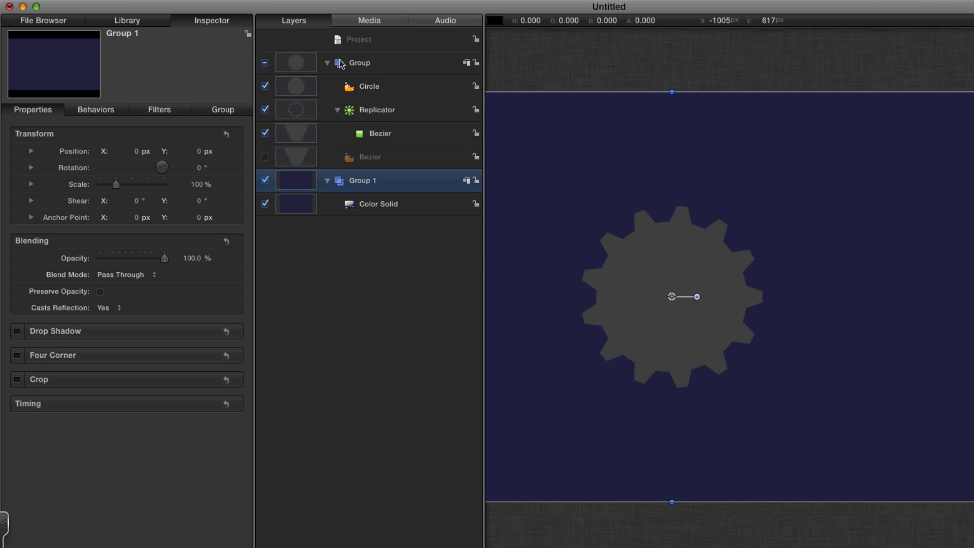
double_click(358, 65)
text(S)
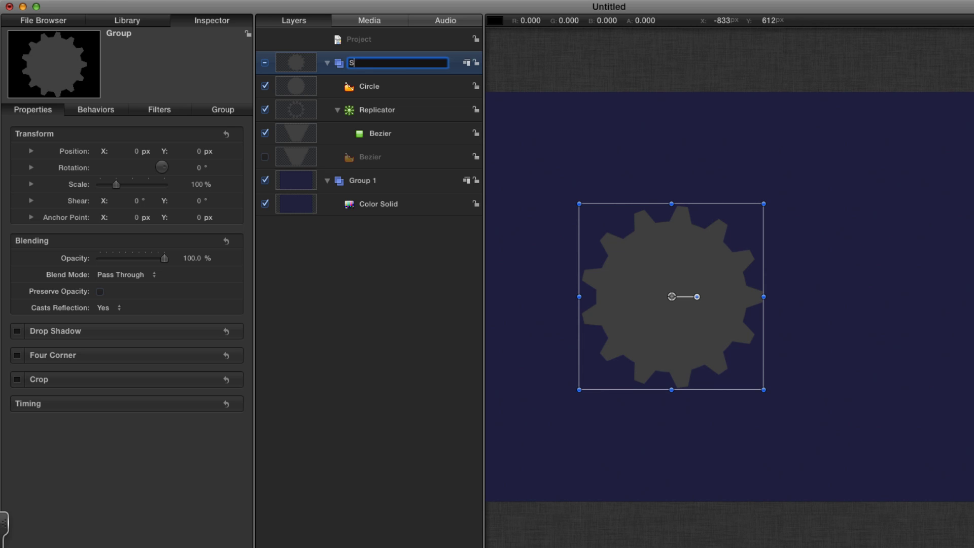
text(mall Cog)
key(Return)
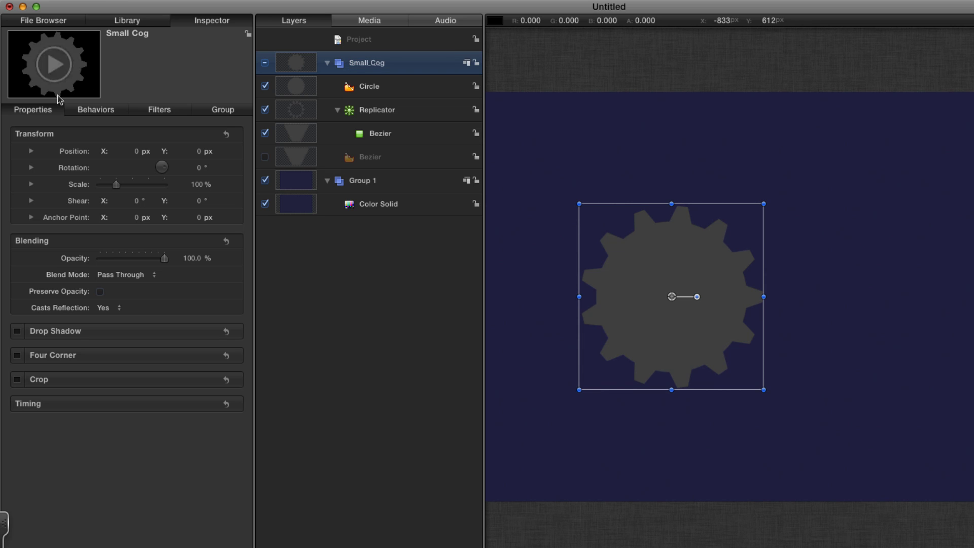
click(136, 151)
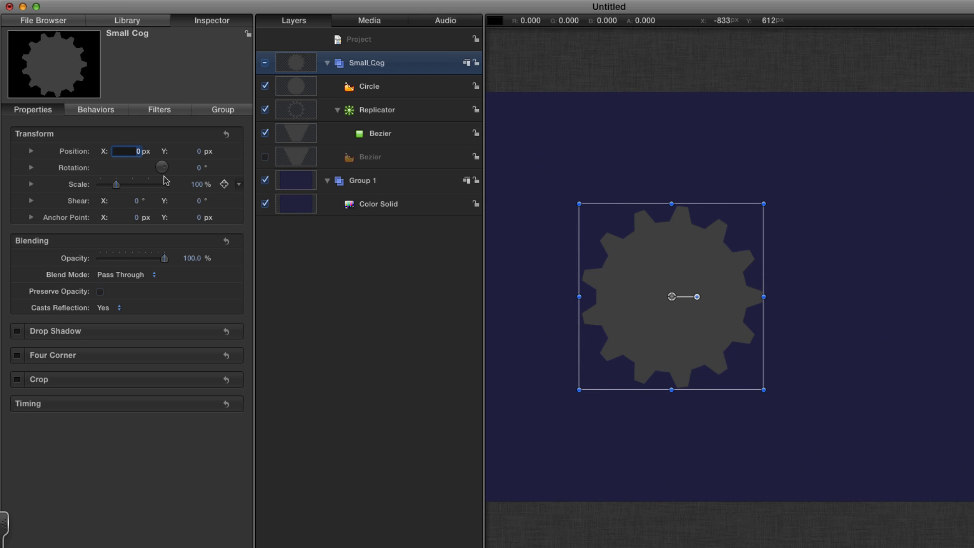
text(-660)
key(Return)
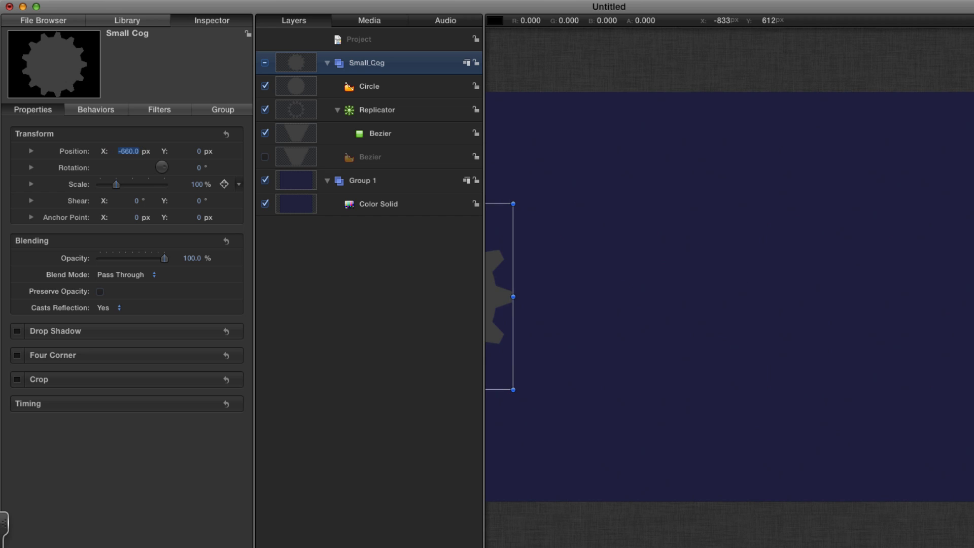
scroll(711, 304, left, 5)
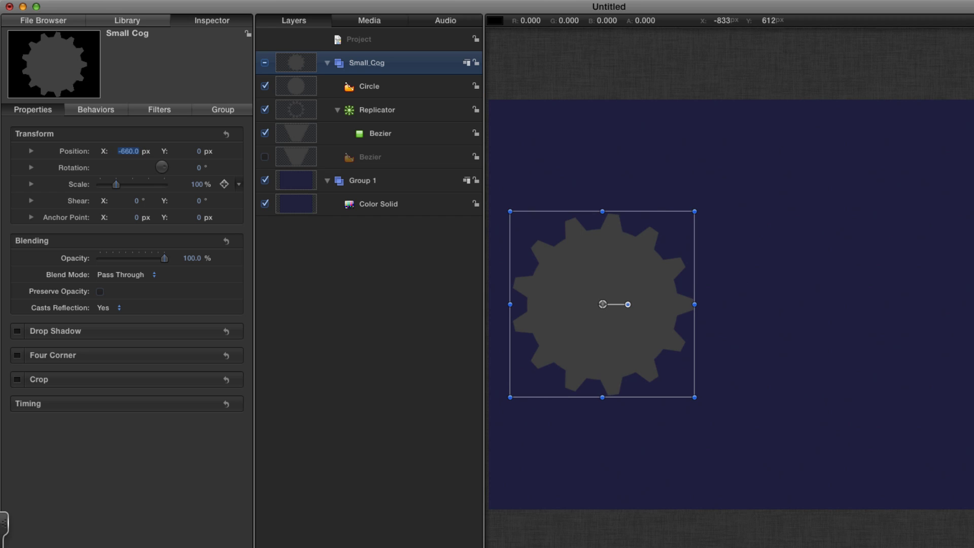
Duplicate Small Cog, rename the copy Drive Cog, and set its Position X to 480
key(super+d)
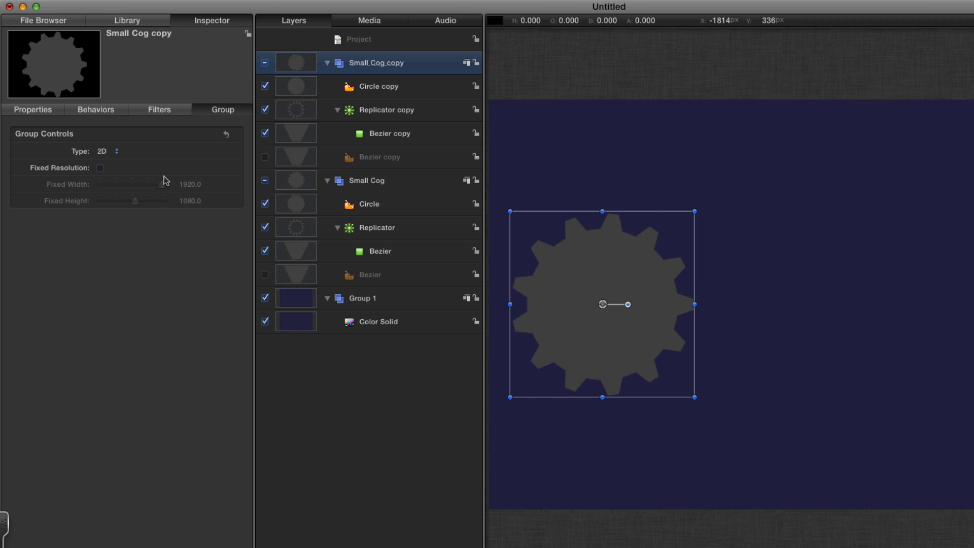
double_click(364, 63)
text(Drive Cog)
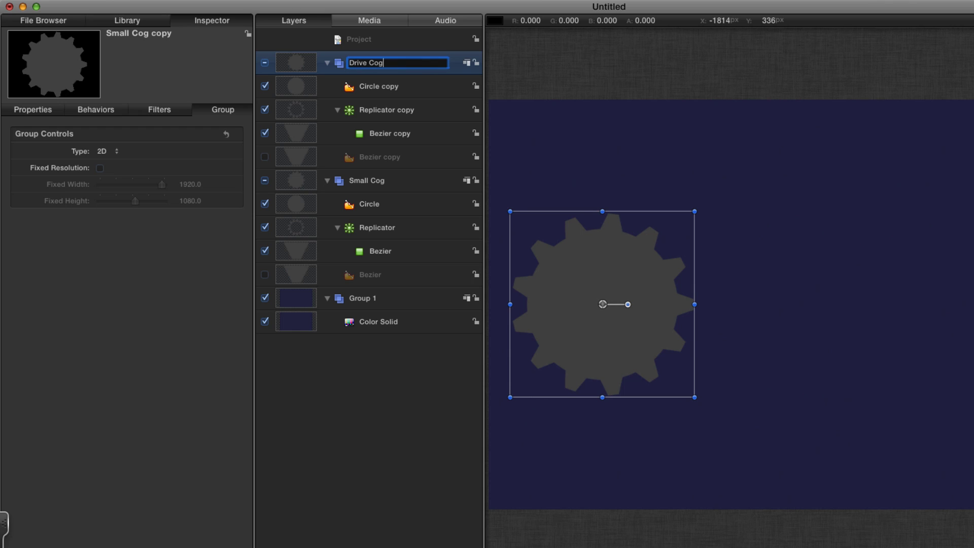
key(Return)
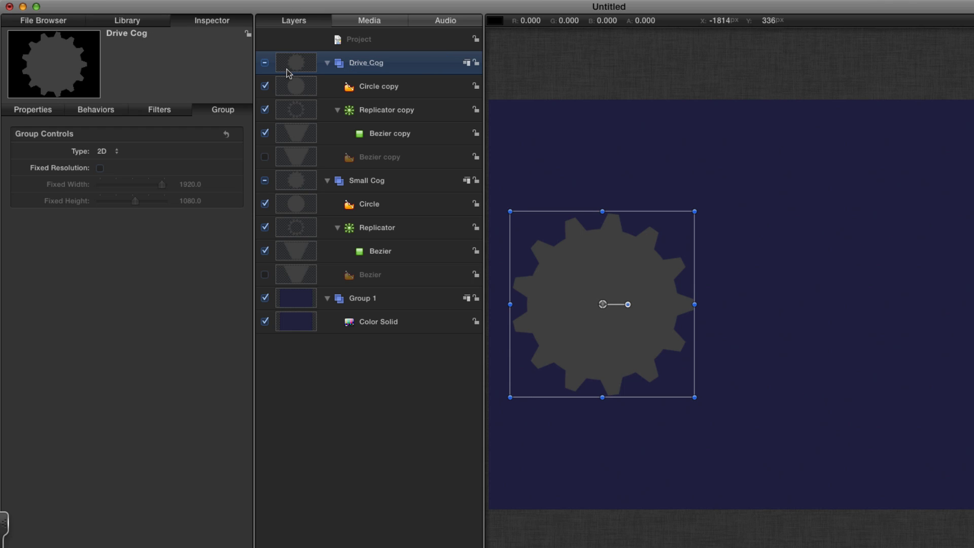
click(37, 111)
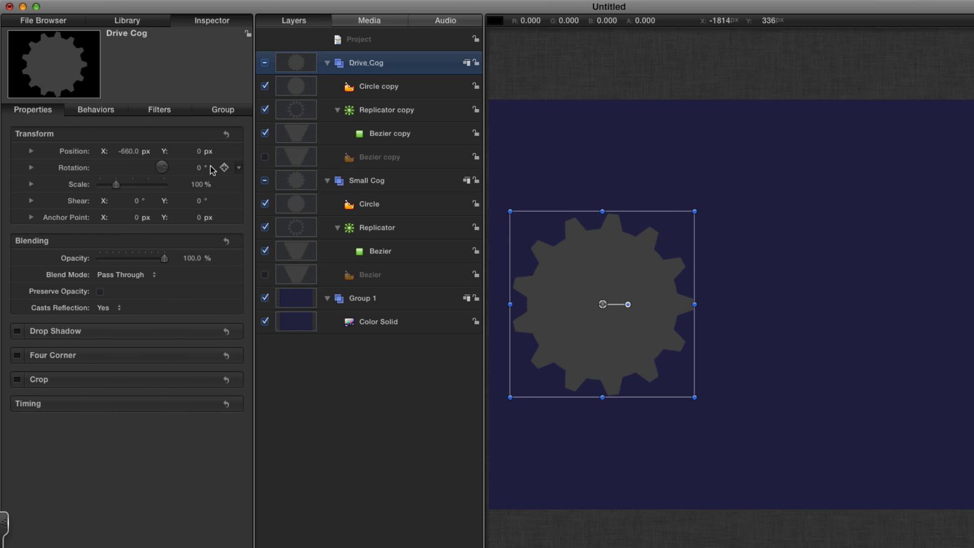
double_click(129, 151)
text(480)
key(Return)
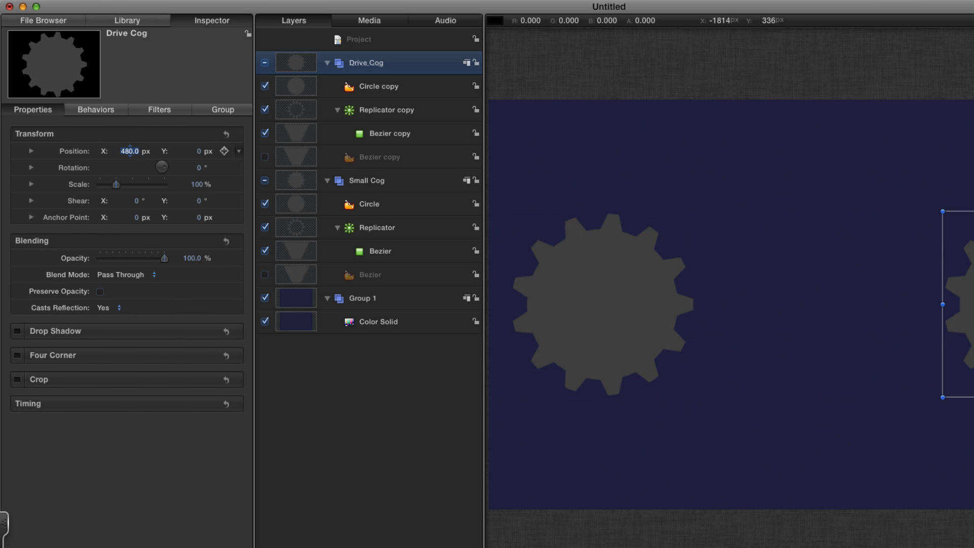
drag(840, 304, 600, 299)
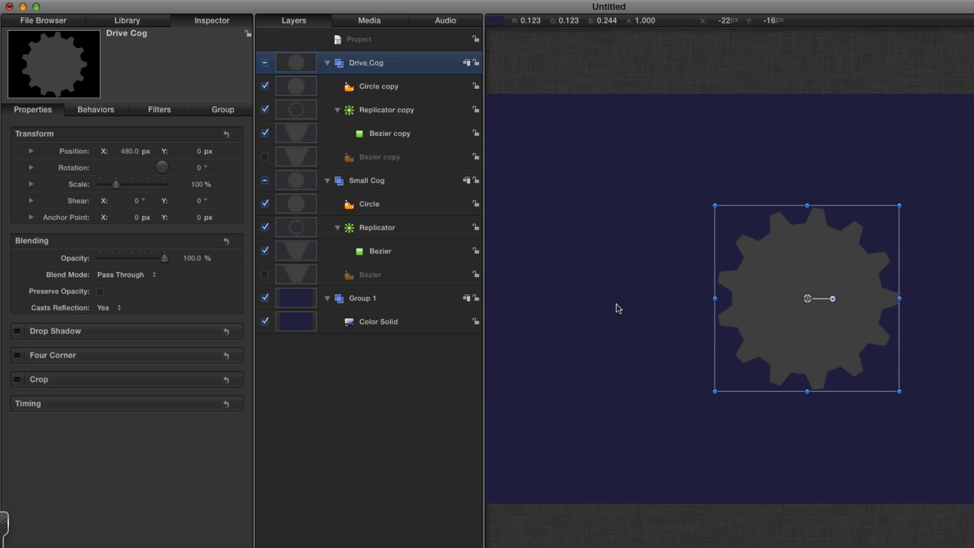
Set the Drive Cog's replicator to radius 400 with 24 points
click(296, 112)
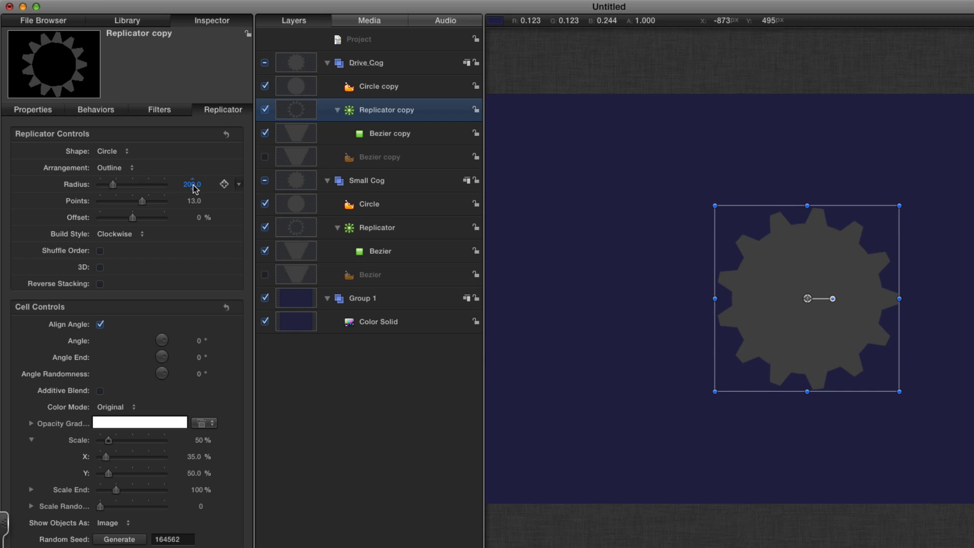
click(192, 184)
text(4)
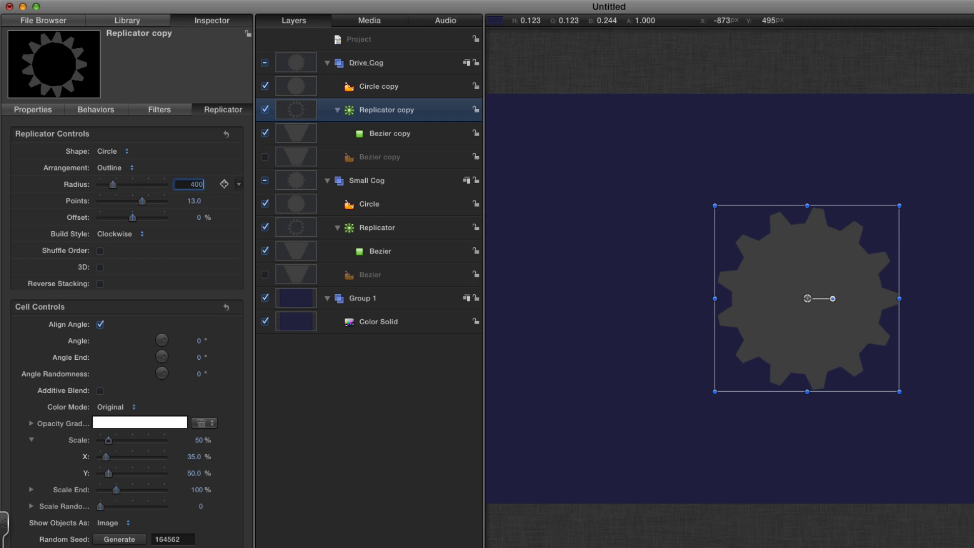
text(00)
key(Return)
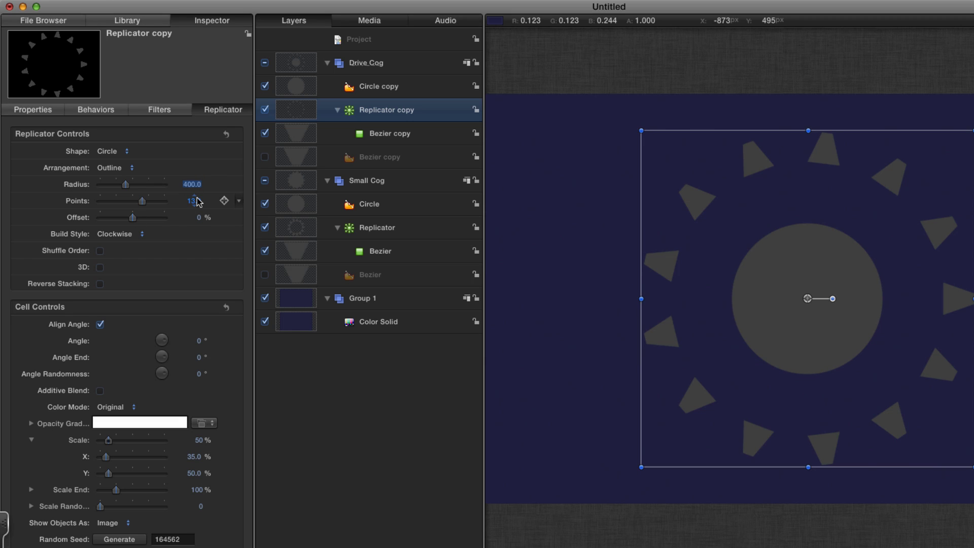
click(196, 200)
text(24)
key(Return)
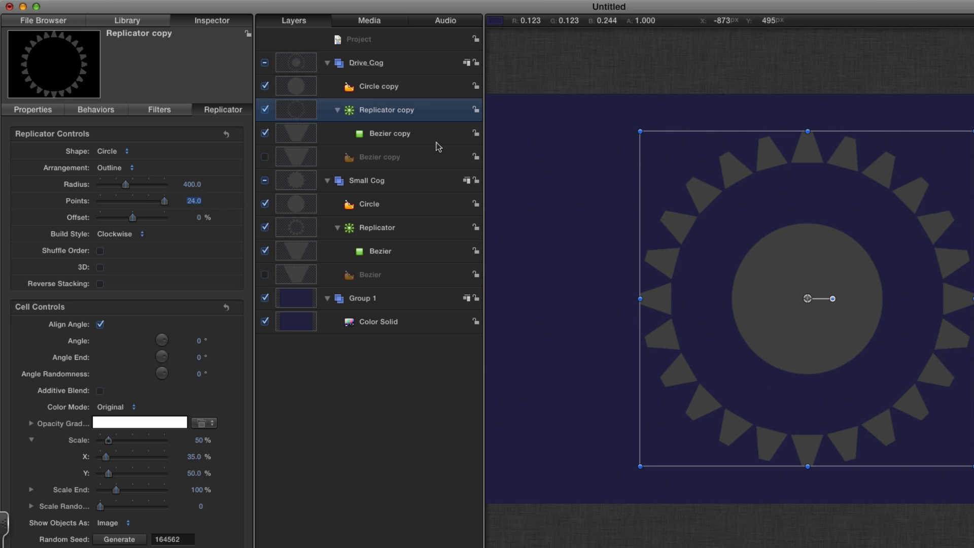
Scale the Drive Cog's centre circle up to 200%
click(306, 87)
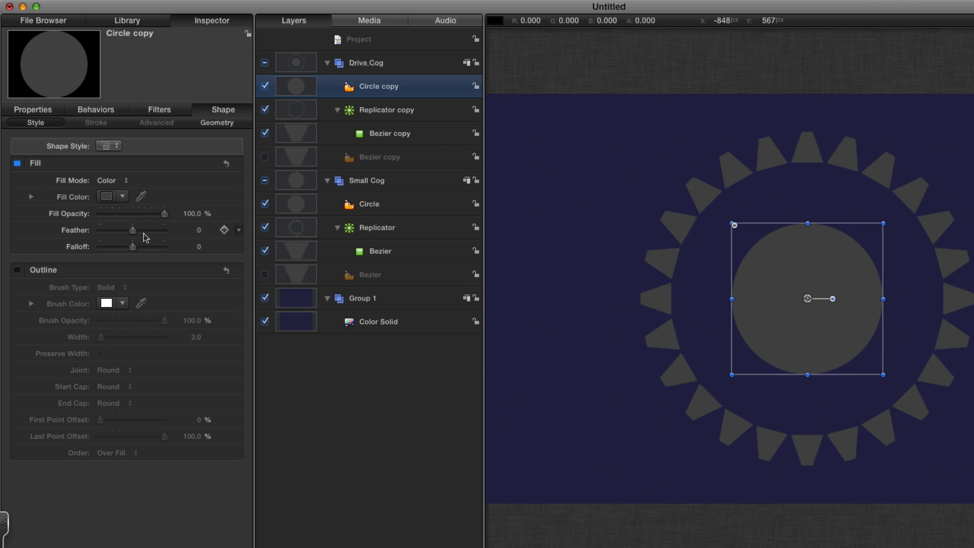
click(65, 108)
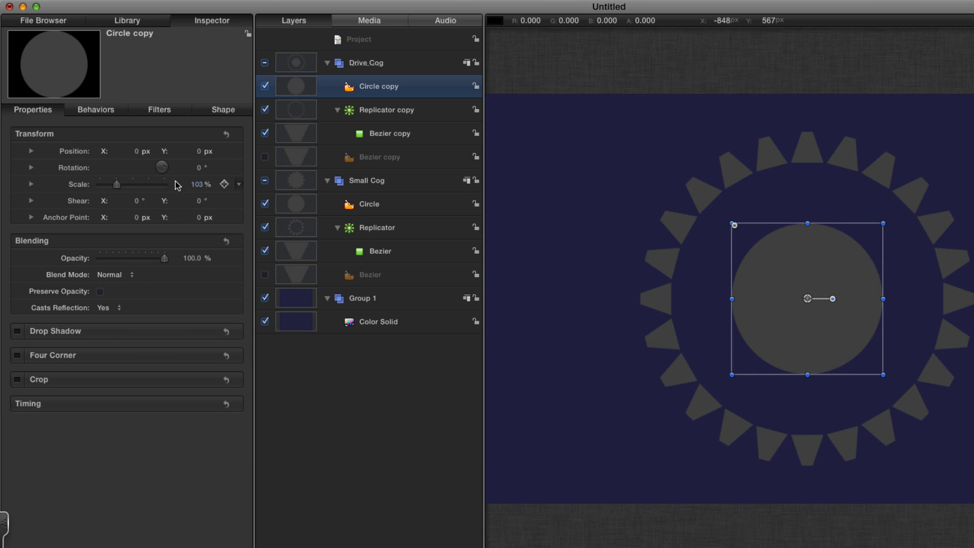
drag(199, 185, 197, 184)
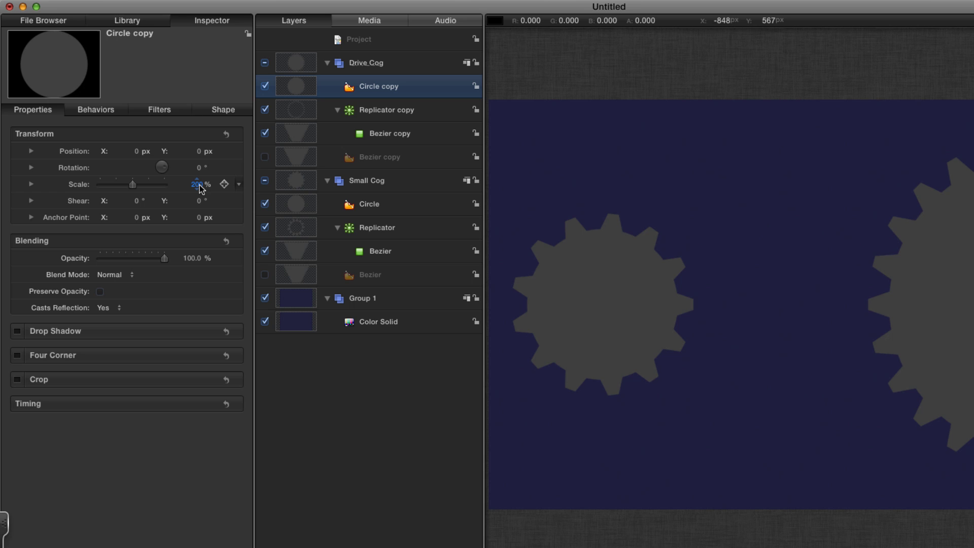
Create a new group named Cogs and nest Drive Cog and Small Cog inside it
click(388, 45)
key(super+shift+n)
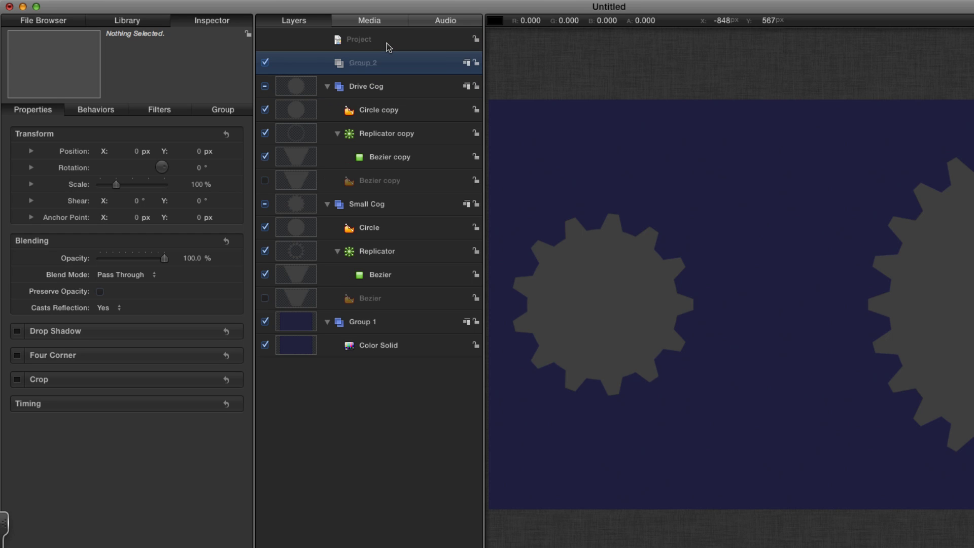
double_click(363, 62)
text(Cogs)
click(304, 90)
shift+click(298, 203)
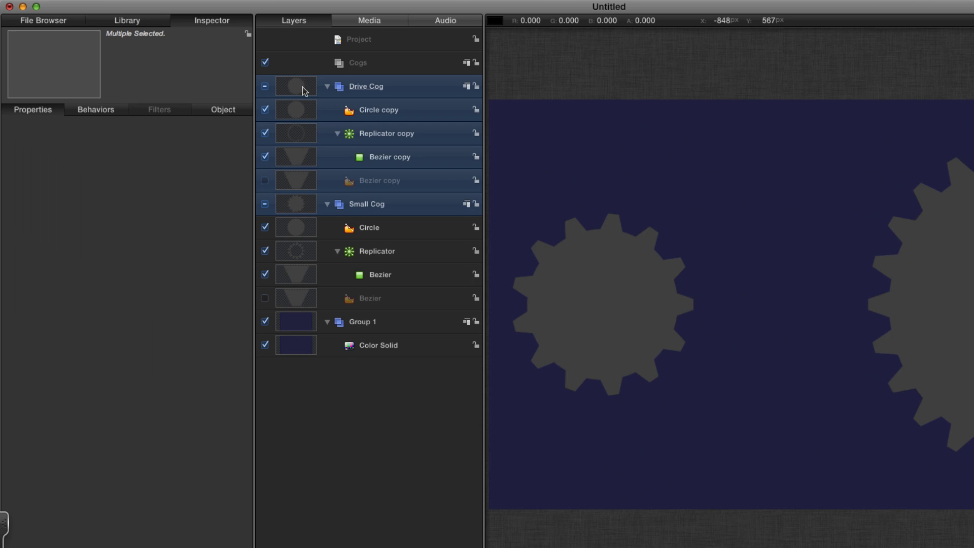
drag(304, 91, 363, 65)
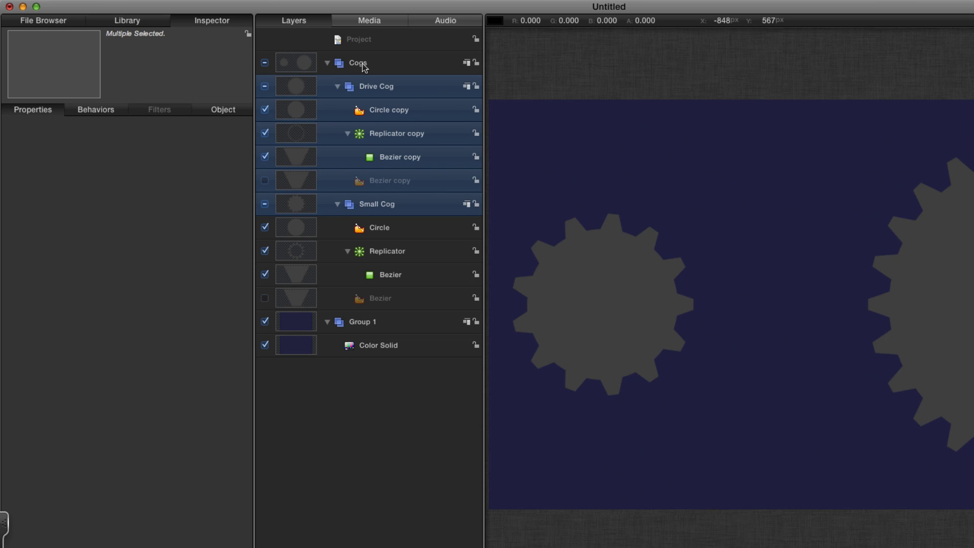
Lighten both cogs' centre circle fill colour to brightness 35
click(304, 110)
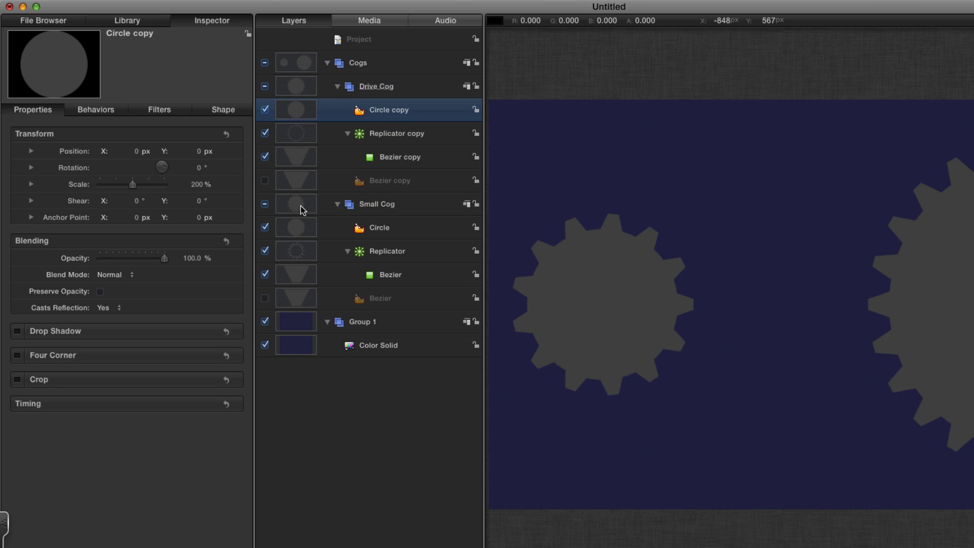
shift+click(298, 230)
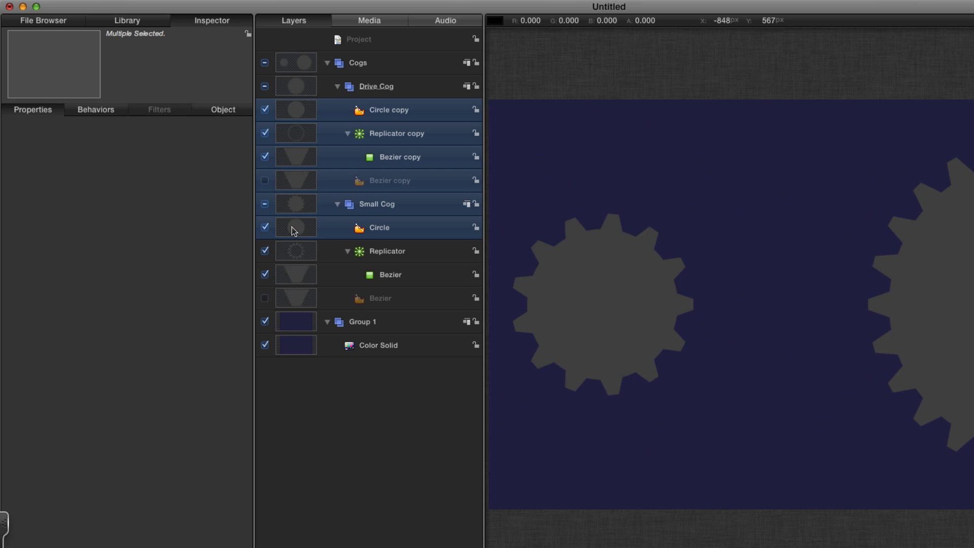
click(295, 228)
super+click(297, 118)
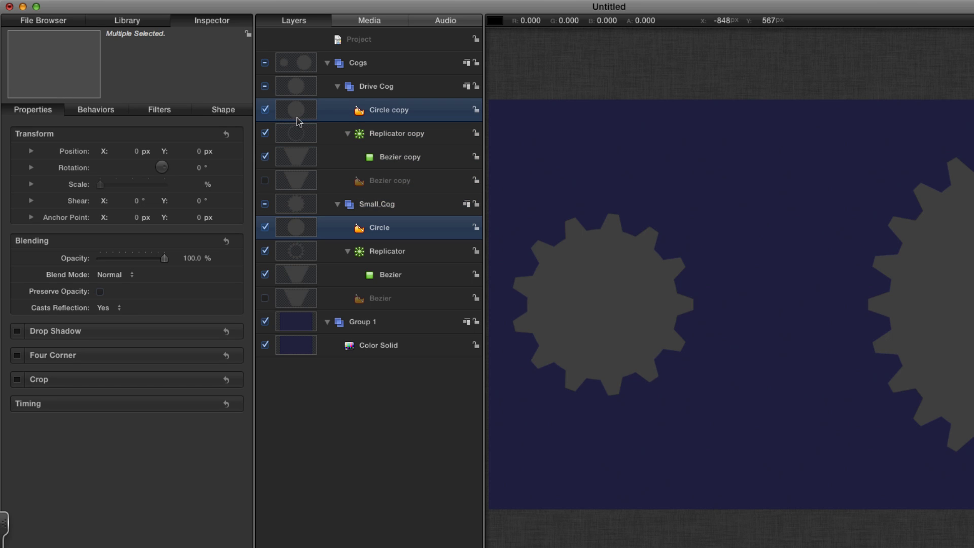
click(230, 111)
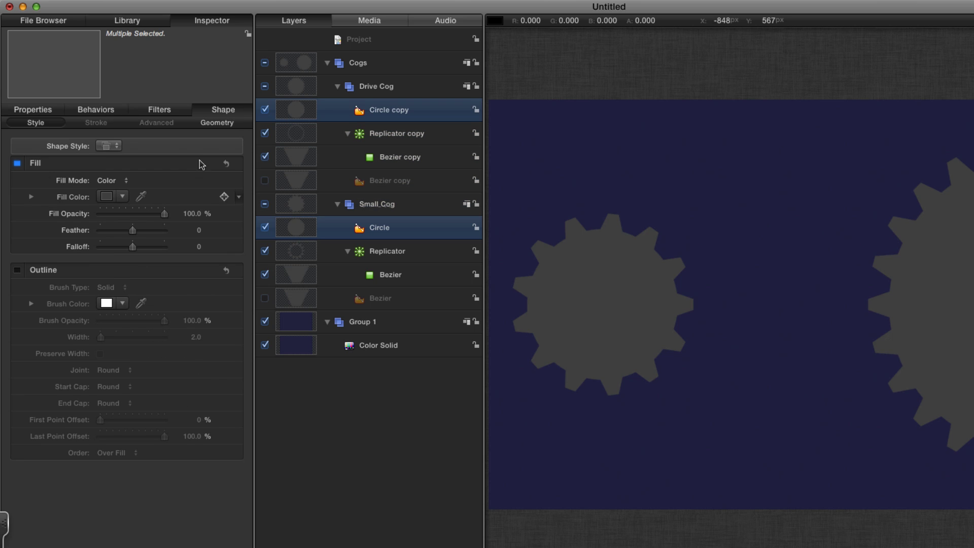
click(108, 196)
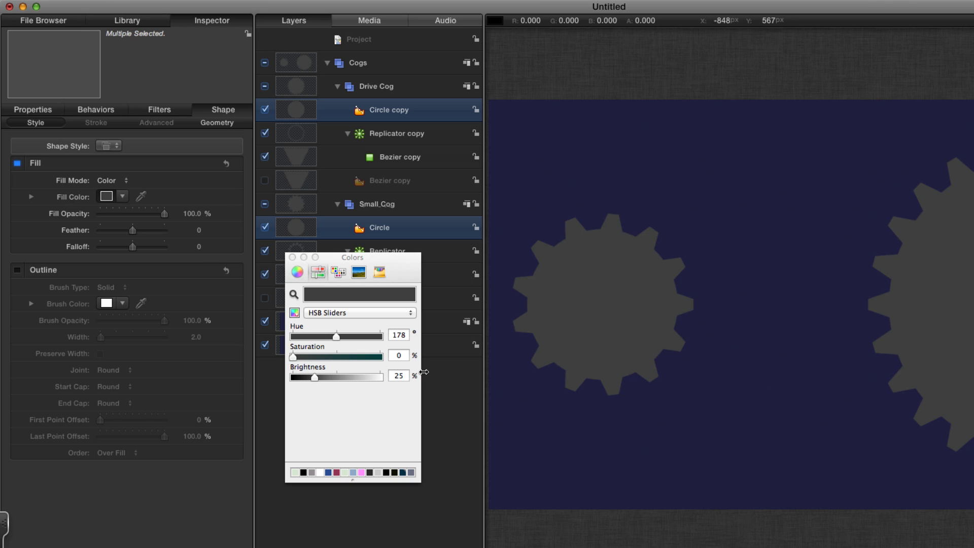
drag(314, 377, 324, 377)
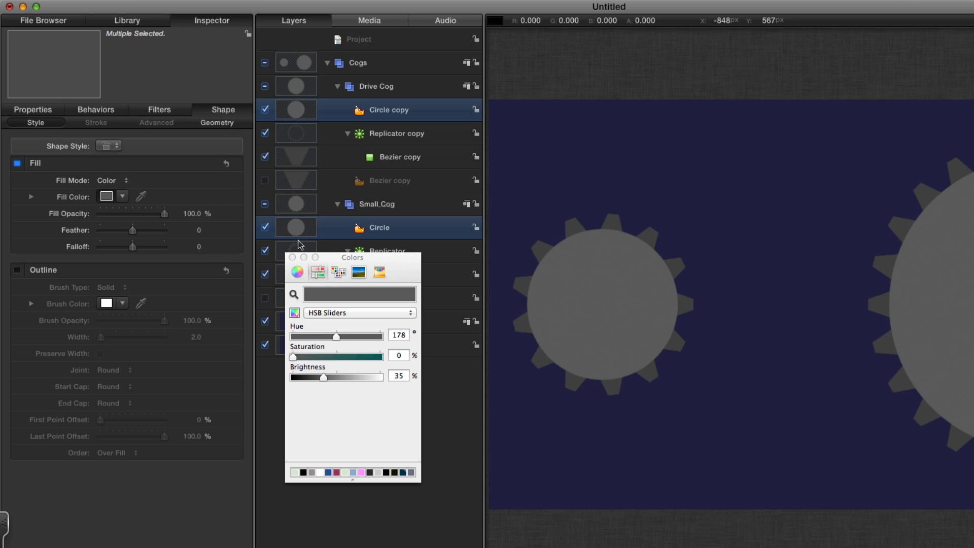
click(292, 257)
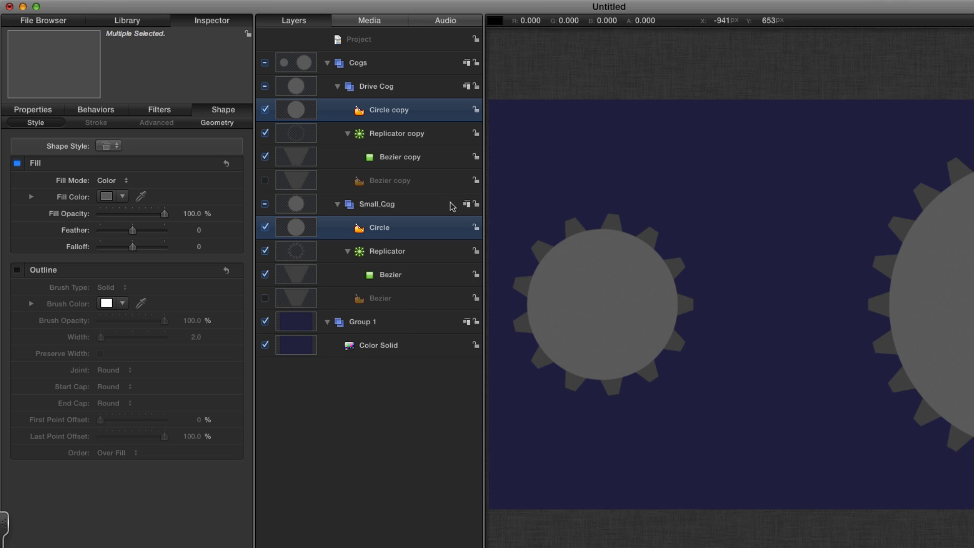
Collapse the groups, add a new group, and draw a rectangle spanning the canvas
click(328, 62)
click(374, 40)
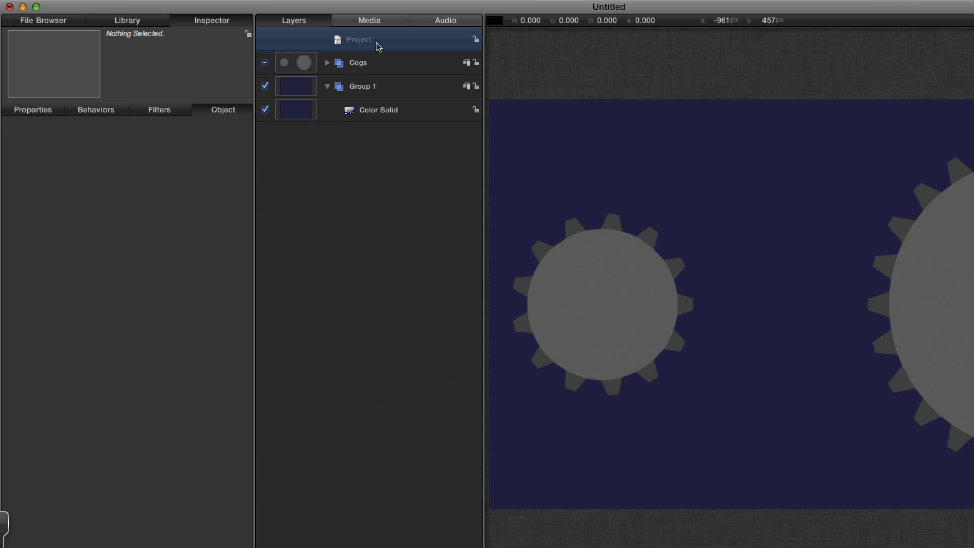
click(327, 87)
key(super+shift+n)
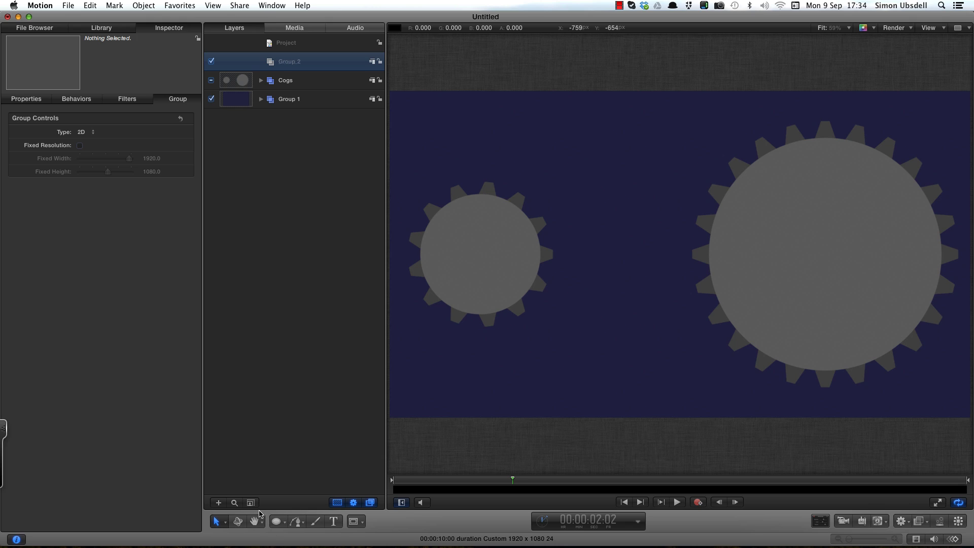
click(276, 522)
drag(280, 522, 304, 464)
mouse_move(398, 109)
mouse_down()
mouse_move(712, 358)
mouse_move(934, 406)
mouse_move(959, 398)
mouse_up()
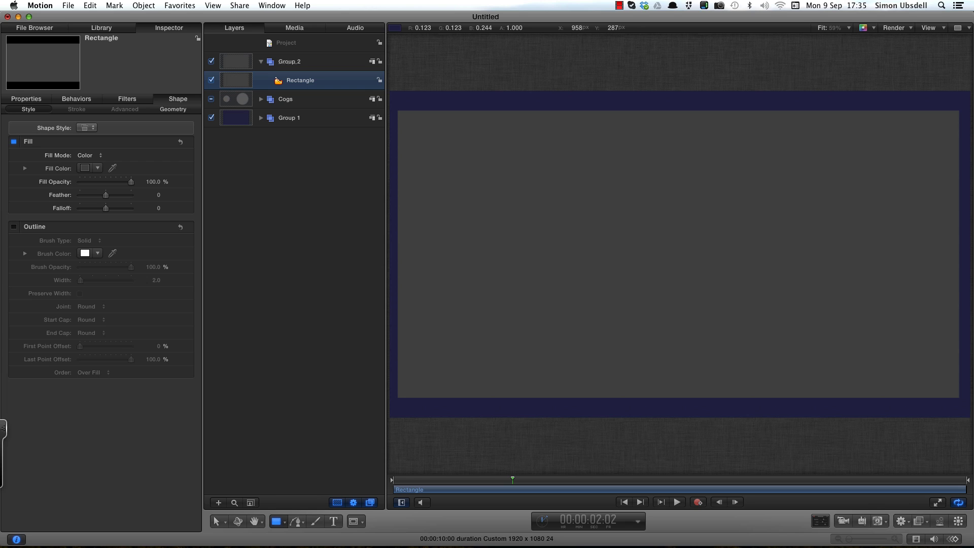
Make the rectangle an unfilled outline, show the grid, and add midpoints on both side edges
click(14, 142)
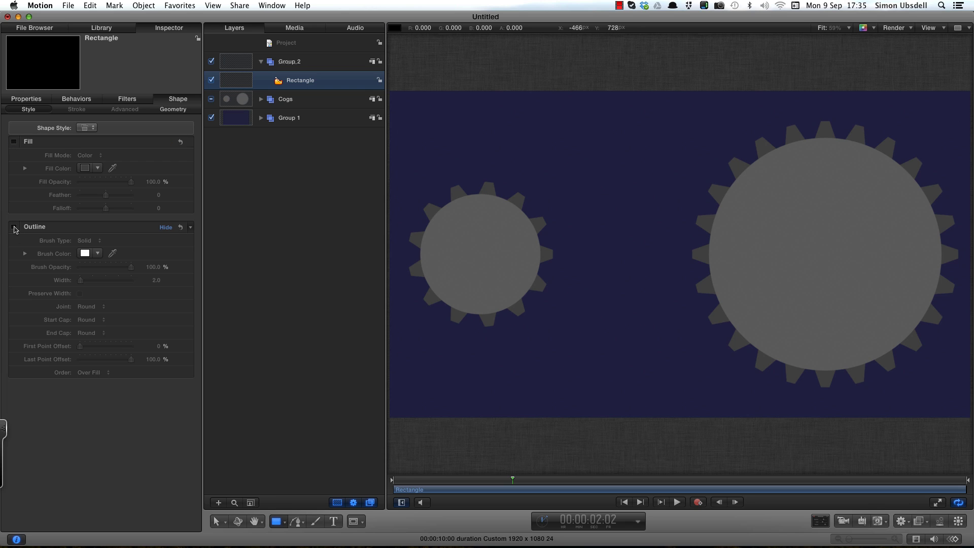
click(14, 226)
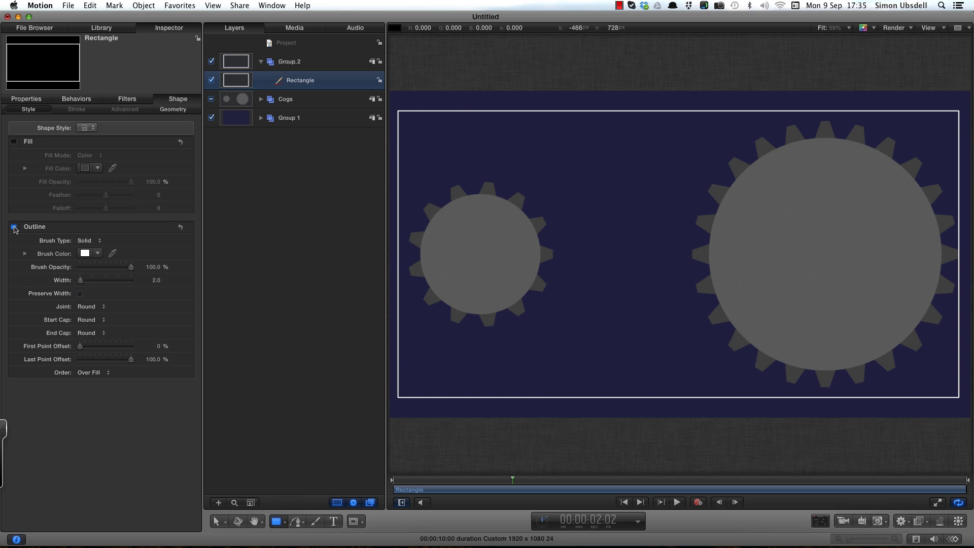
key(super+apostrophe)
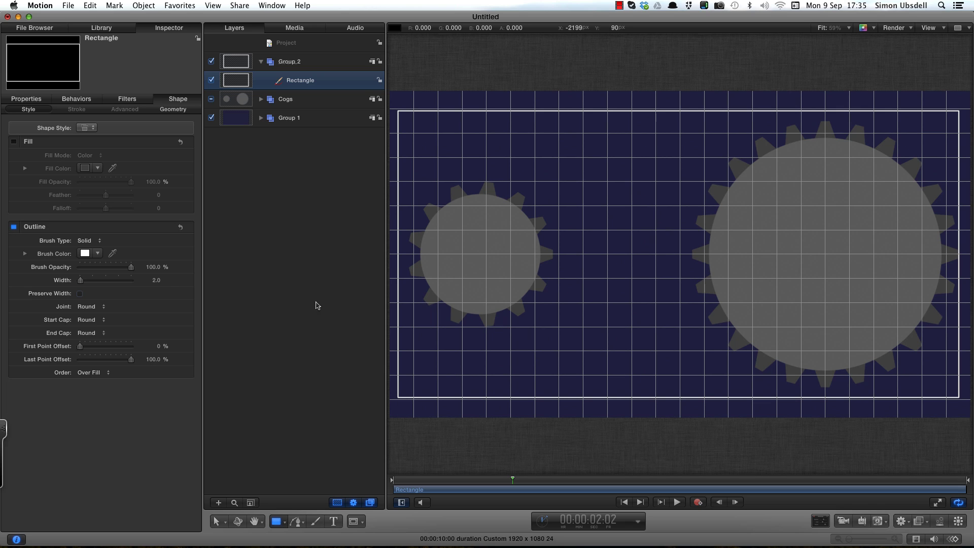
double_click(513, 112)
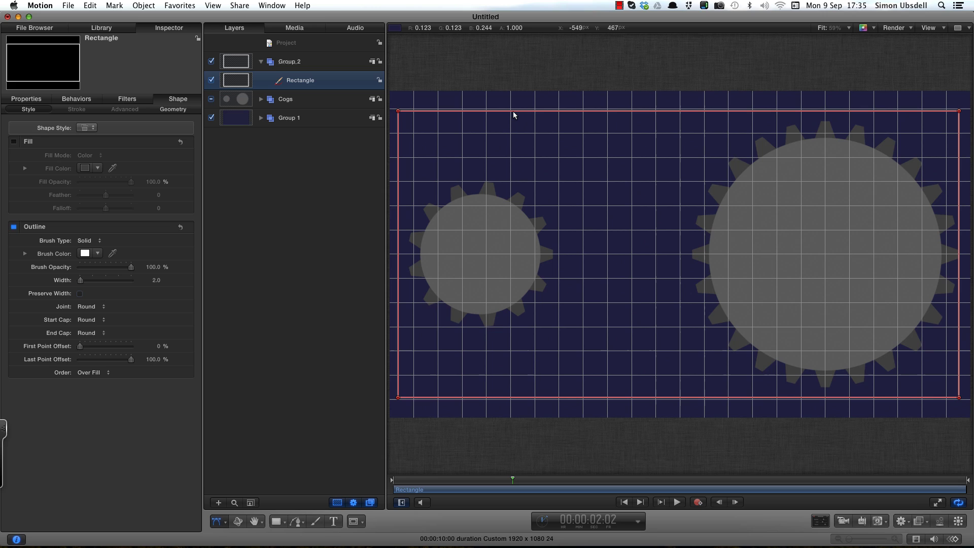
double_click(397, 253)
double_click(958, 252)
click(173, 109)
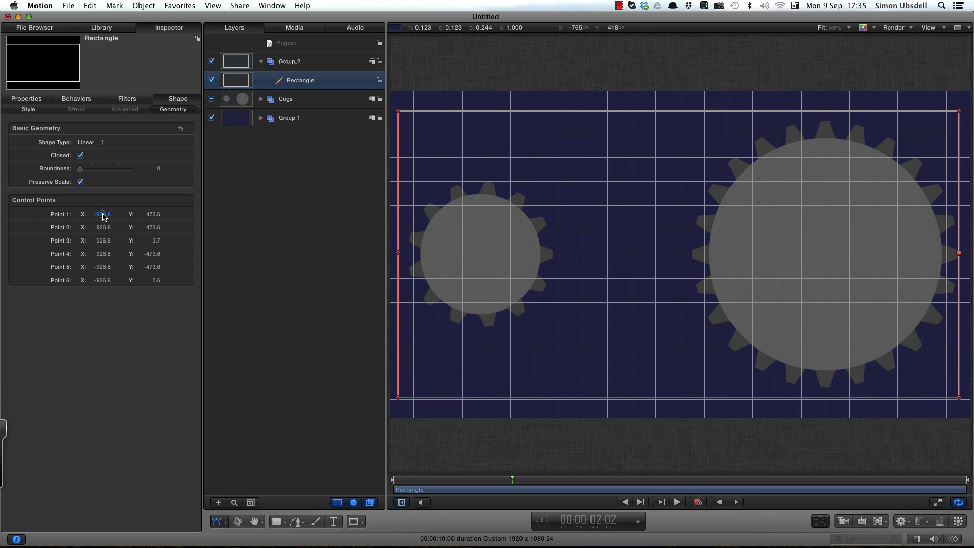
Place Points 1–3 at (-640, 230), (480, 410) and (885, 0)
click(111, 218)
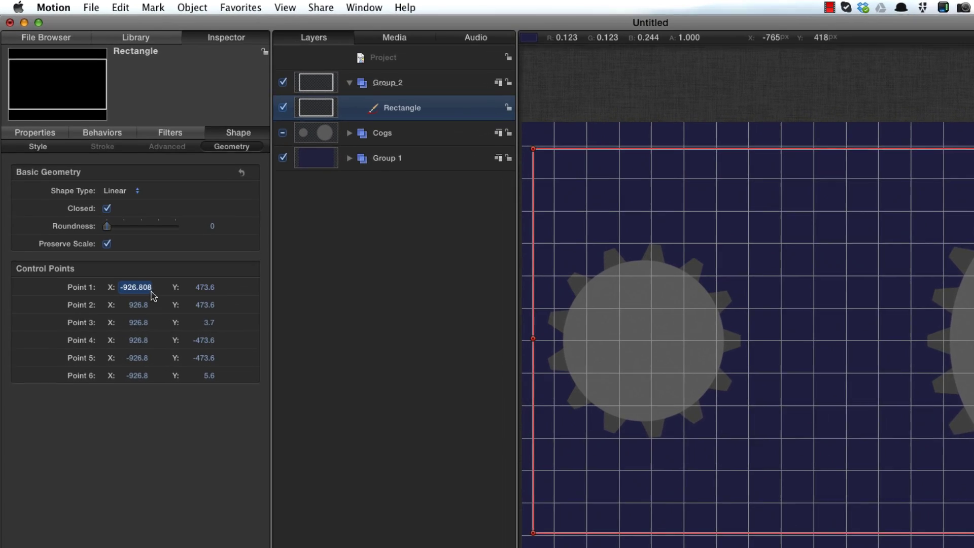
text(-640)
key(Return)
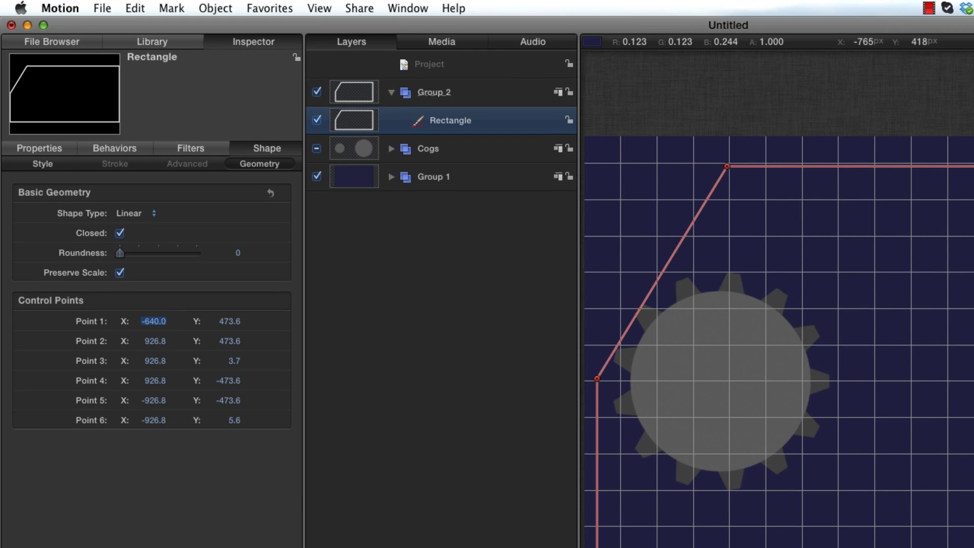
key(Tab)
text(23)
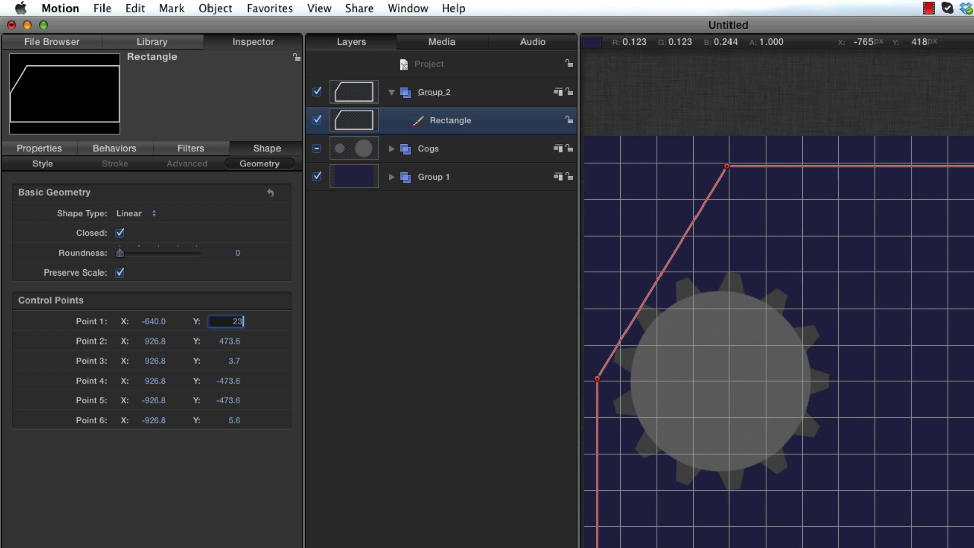
text(0)
key(Tab)
text(4)
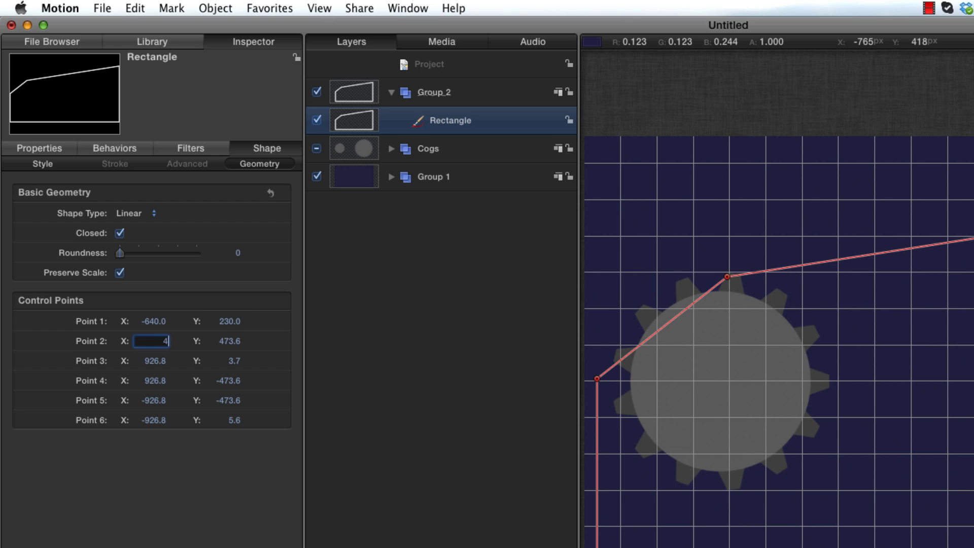
text(80)
key(Tab)
text(410)
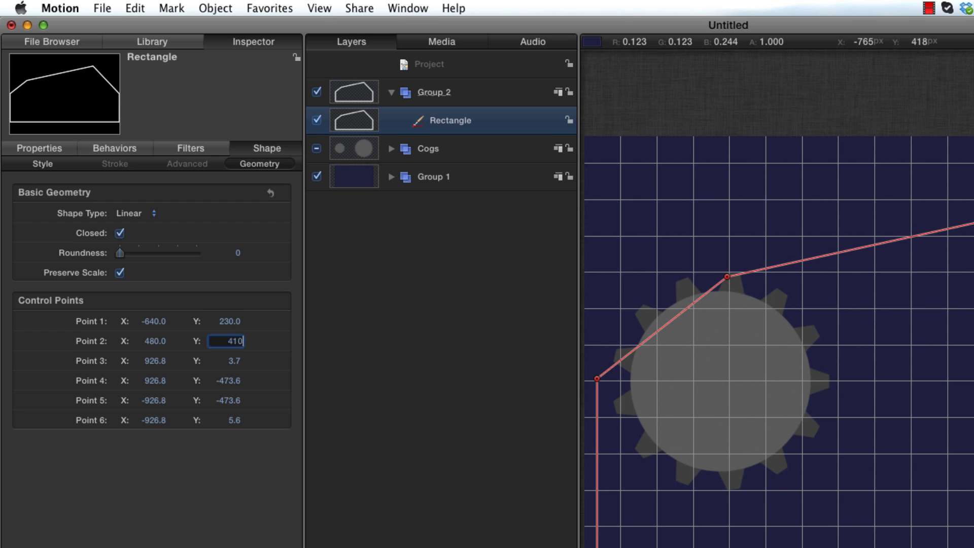
key(Return)
key(Tab)
text(8)
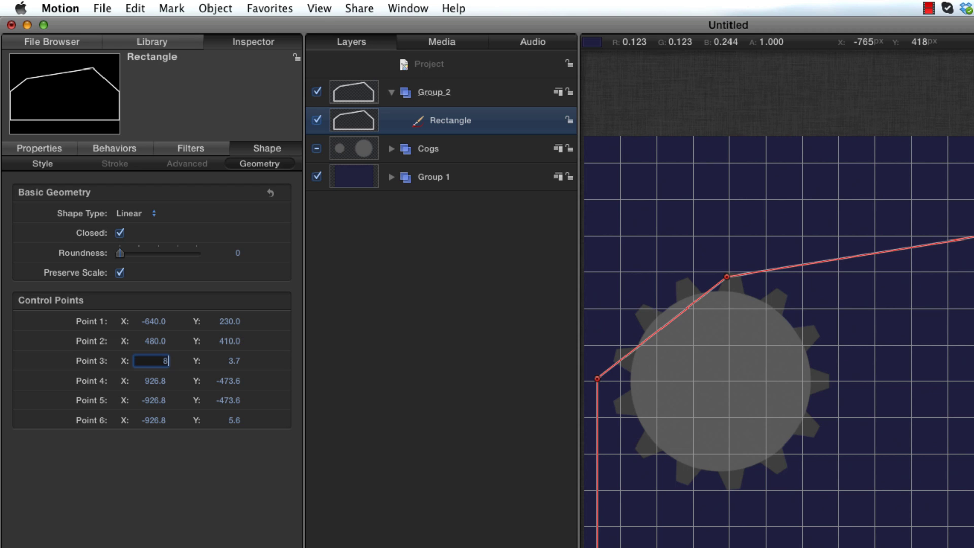
key(Tab)
text(0)
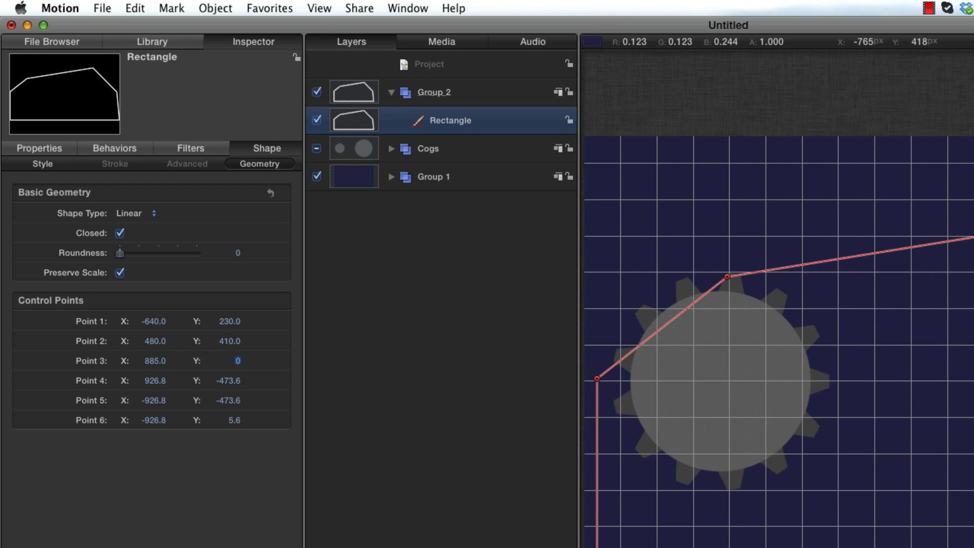
key(Tab)
Place Points 4–6 at (480, -410), (-640, -230) and (-880, 0)
text(480)
key(Tab)
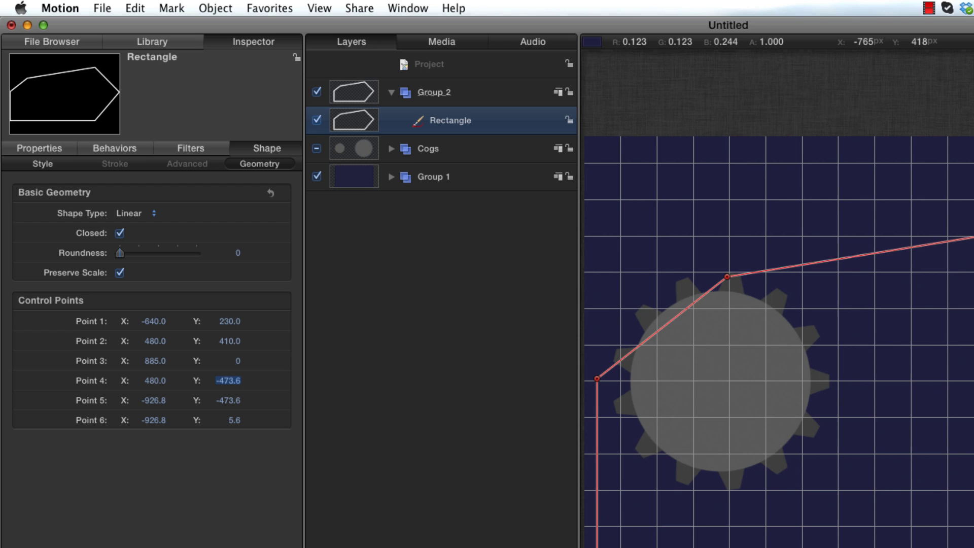
text(-410)
key(Return)
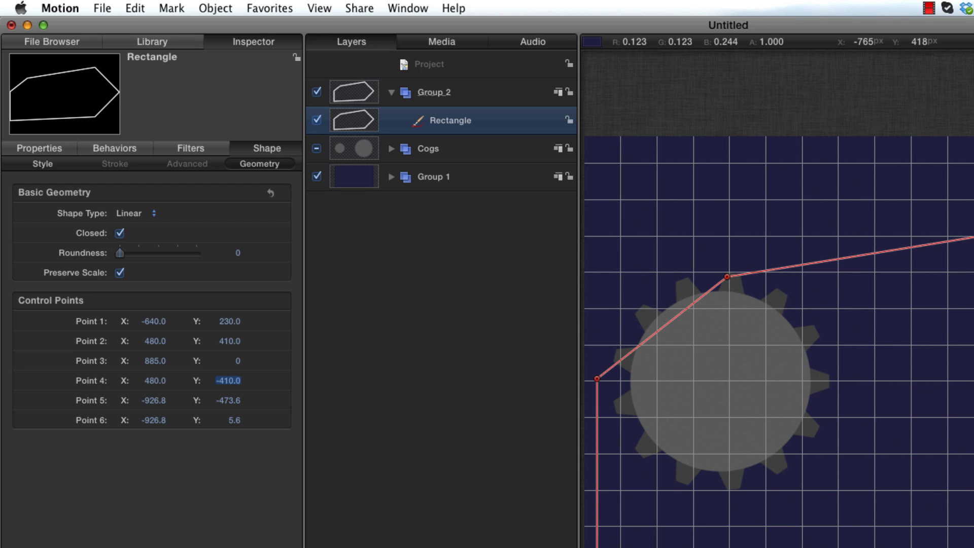
key(Tab)
text(-)
key(Tab)
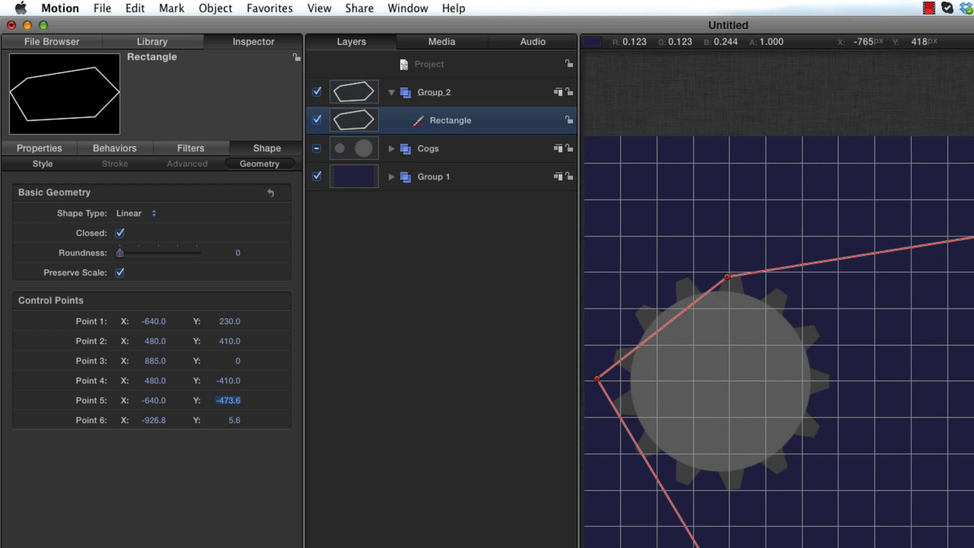
text(-3)
key(Return)
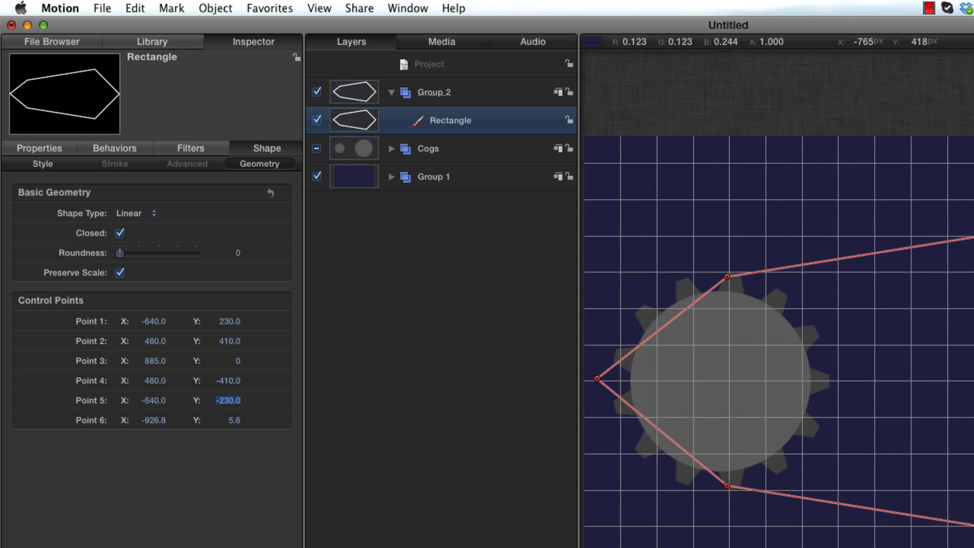
key(Tab)
text(-)
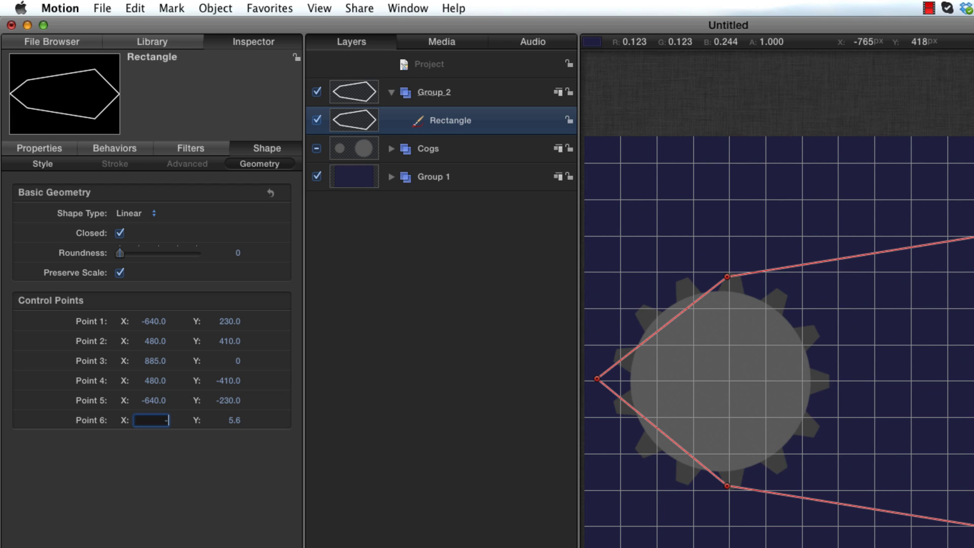
text(880)
key(Tab)
text(0)
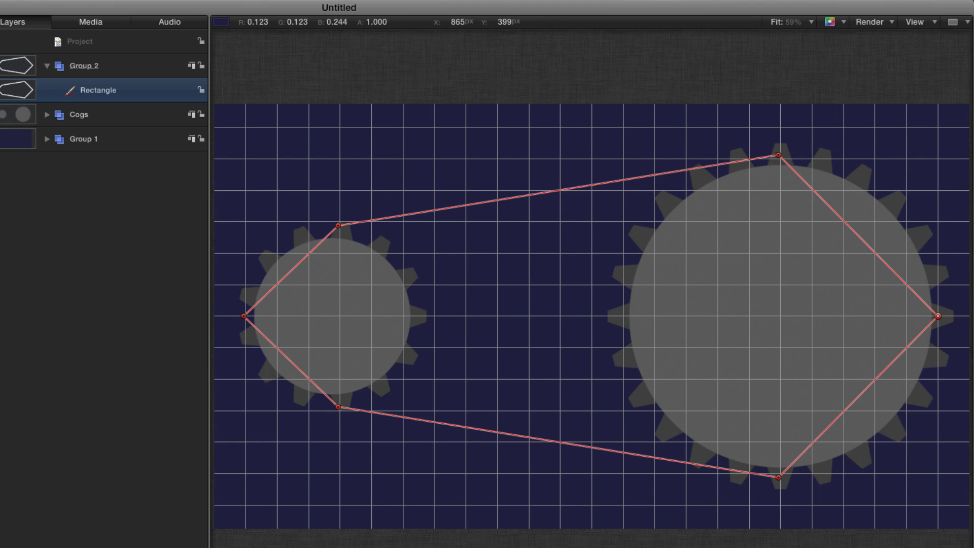
Convert the belt's left and right vertices to Smooth points, then zoom in on the left one
right_click(243, 316)
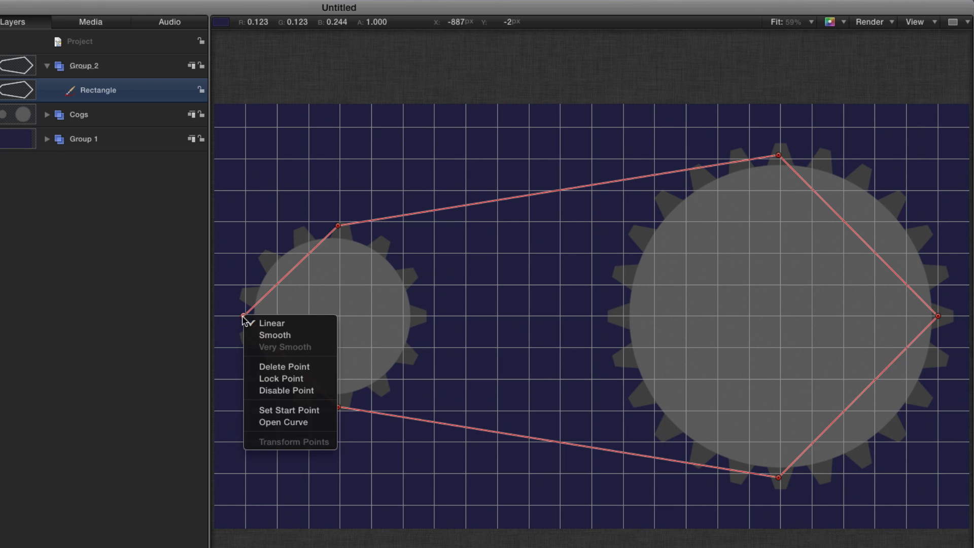
click(277, 335)
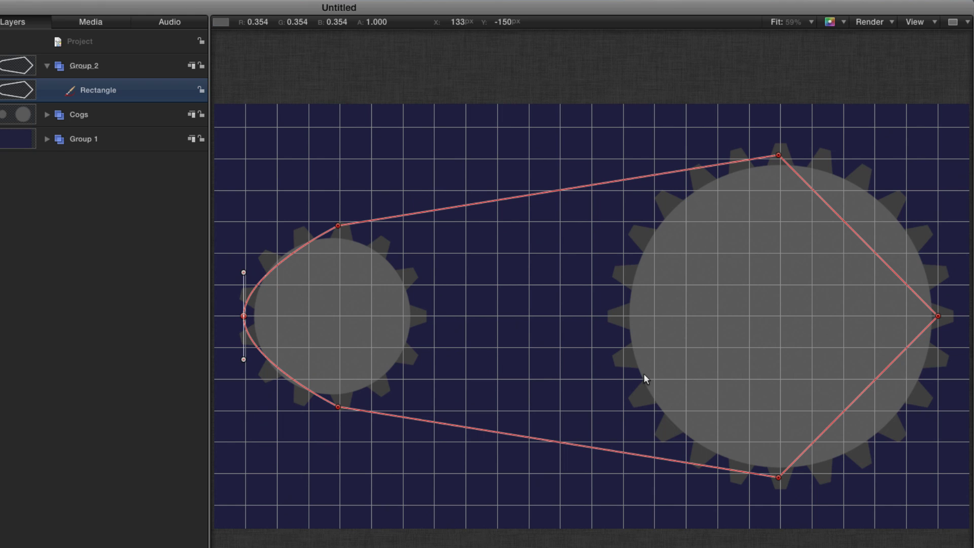
click(938, 317)
right_click(939, 316)
click(906, 336)
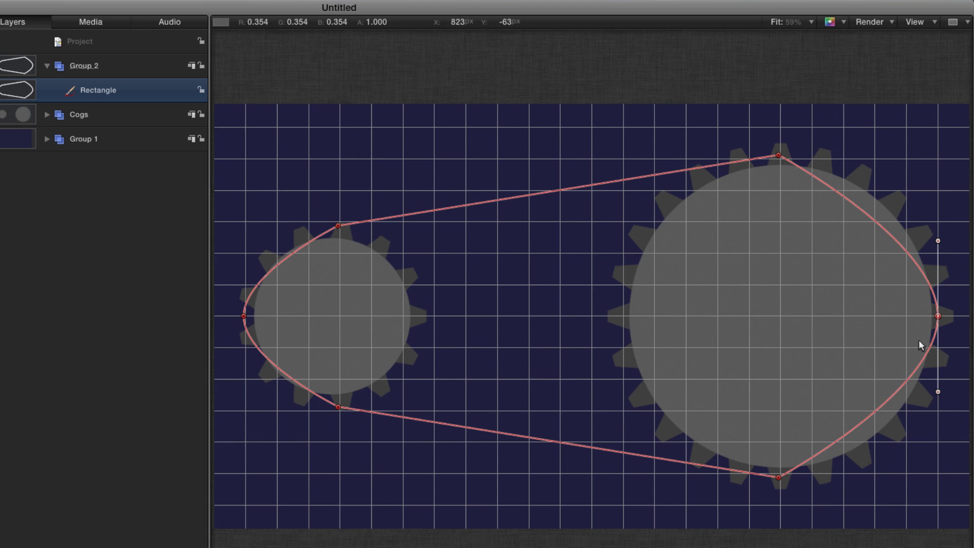
key(z)
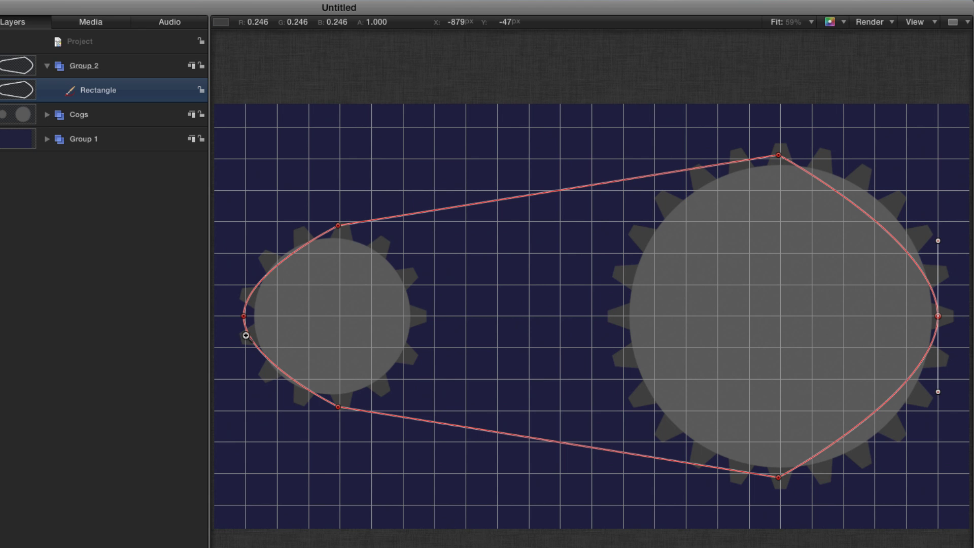
drag(247, 335, 519, 365)
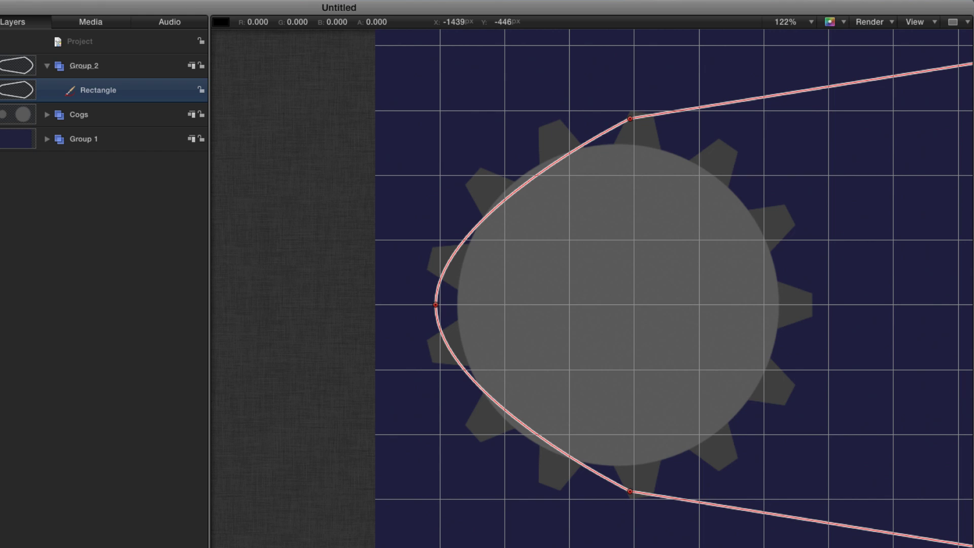
Lengthen the left vertex's upper and lower tangents, keeping them vertical, to round the curve
click(436, 306)
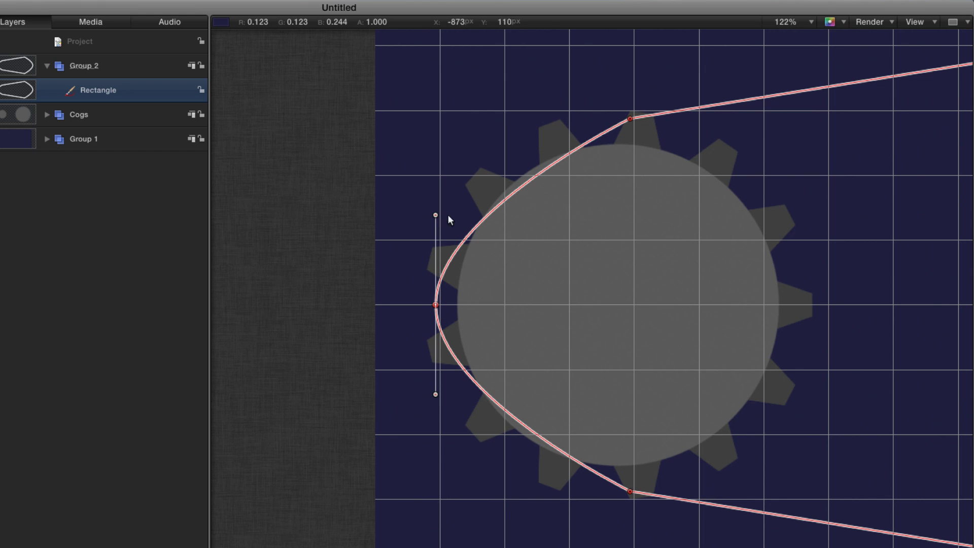
drag(437, 216, 432, 152)
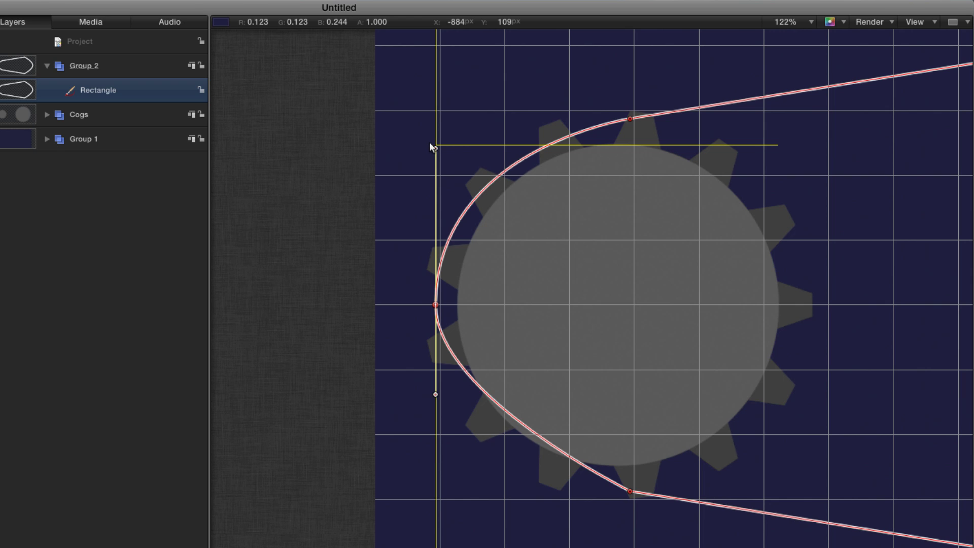
drag(435, 394, 436, 477)
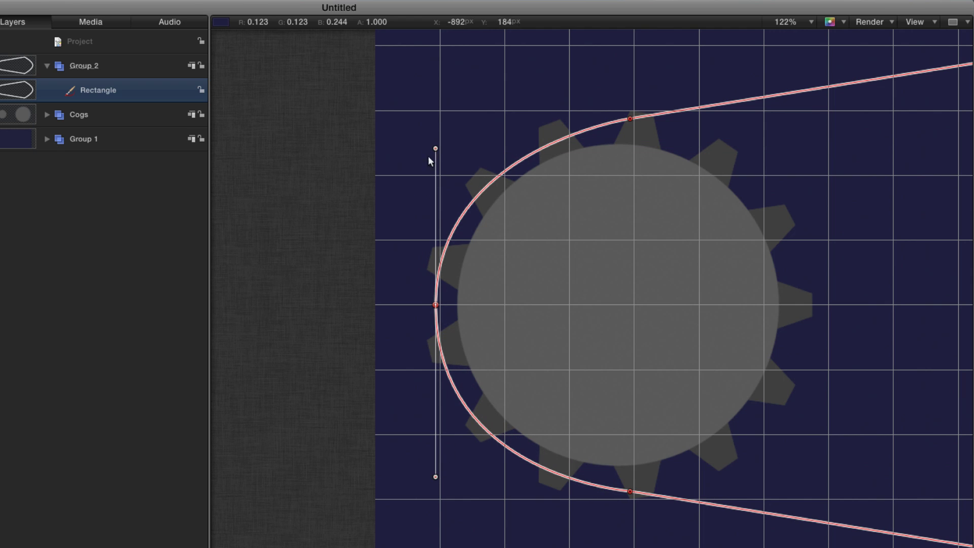
drag(435, 148, 434, 130)
Lengthen the right vertex's upper and lower tangents to round the curve around the big cog
key(shift+z)
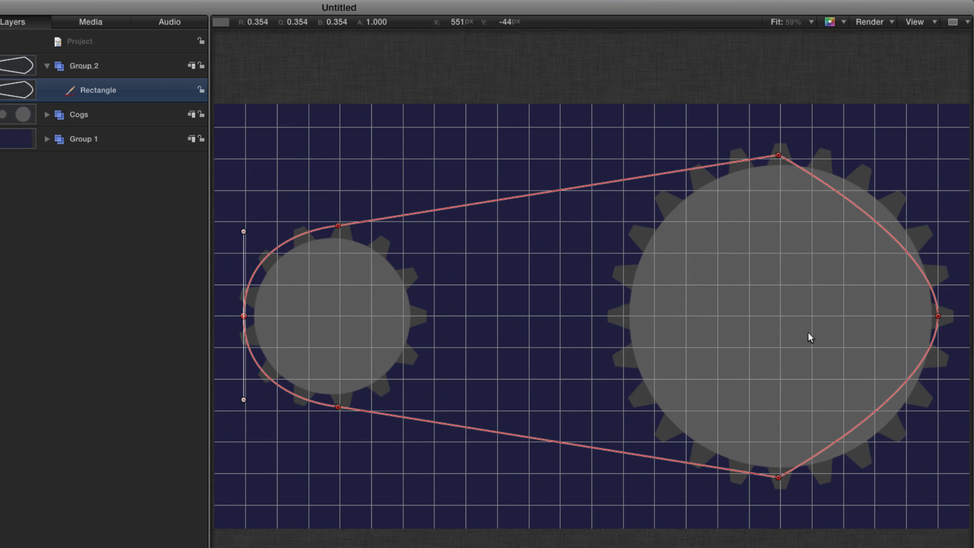
drag(870, 316, 480, 331)
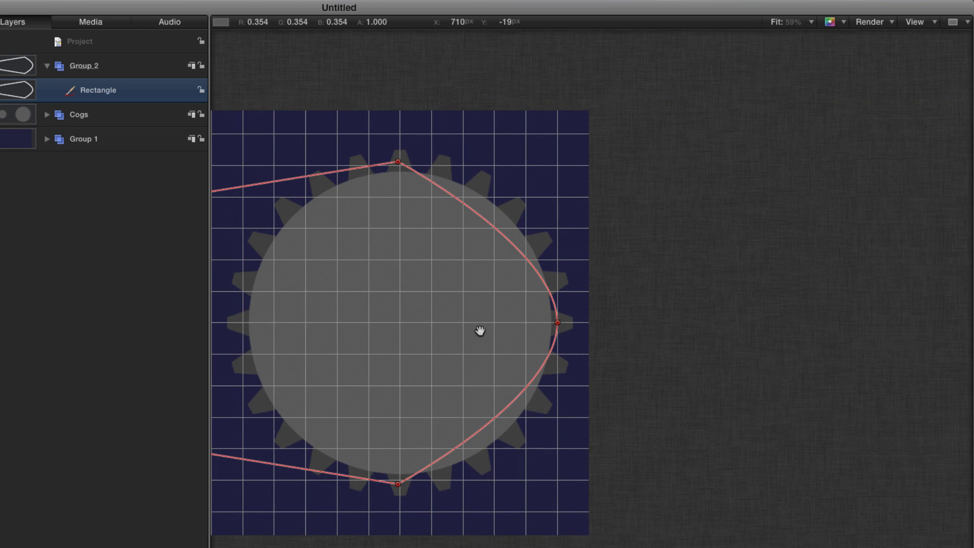
key(z)
drag(549, 326, 611, 379)
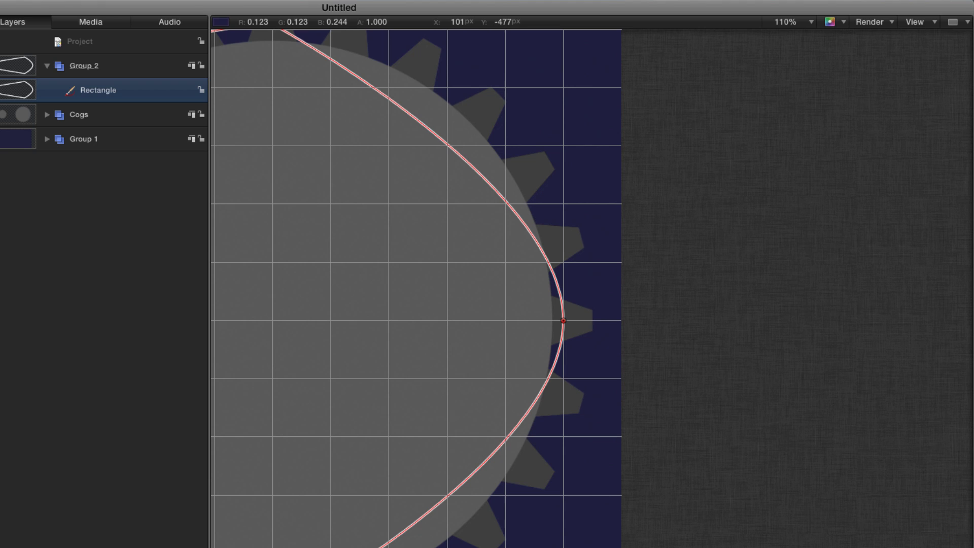
click(562, 318)
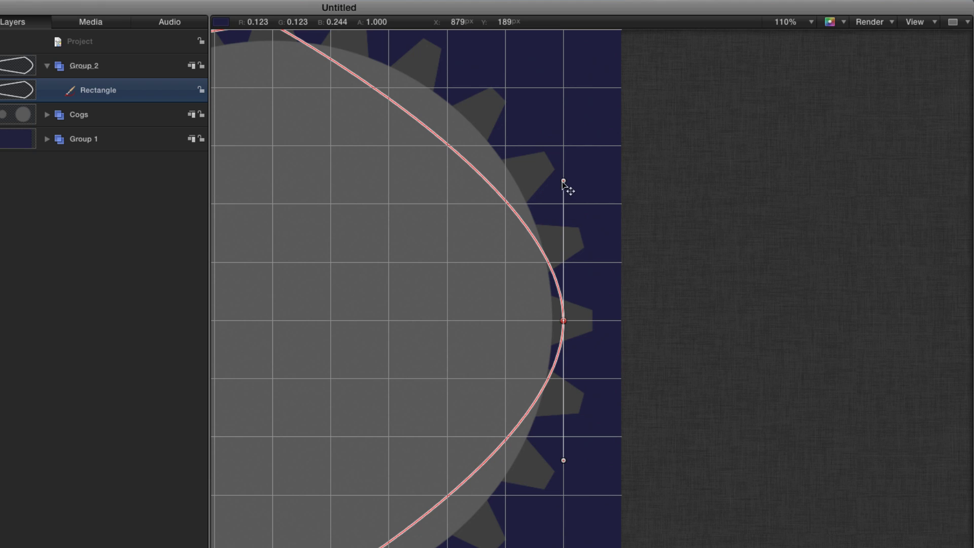
drag(563, 181, 563, 144)
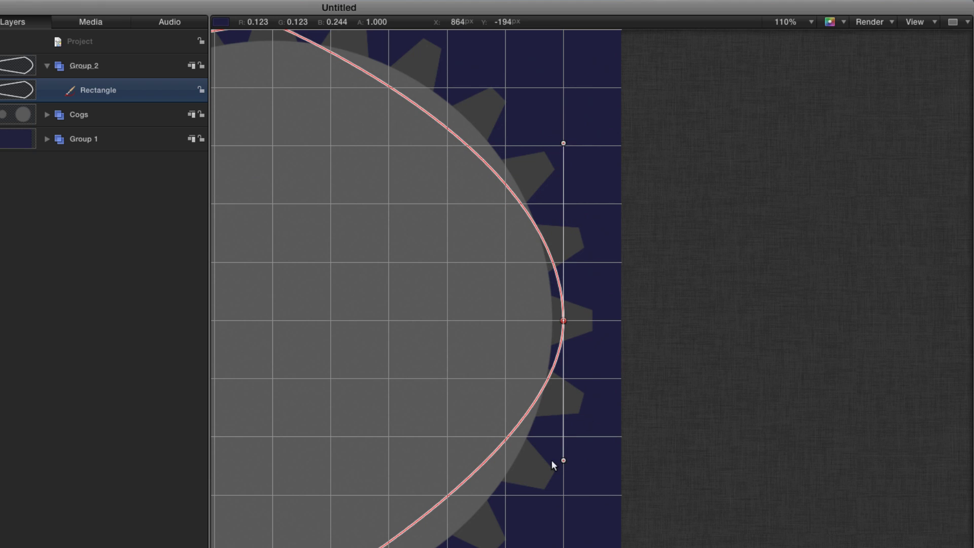
drag(563, 461, 564, 499)
Make the belt path's top point Smooth and adjust its tangents along the belt
scroll(550, 348, left, 5)
key(super+minus)
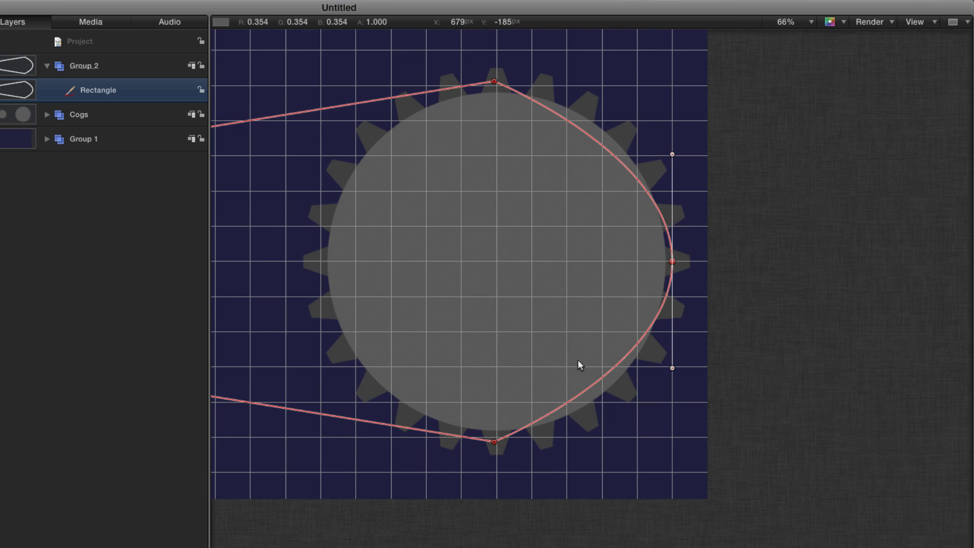
click(494, 81)
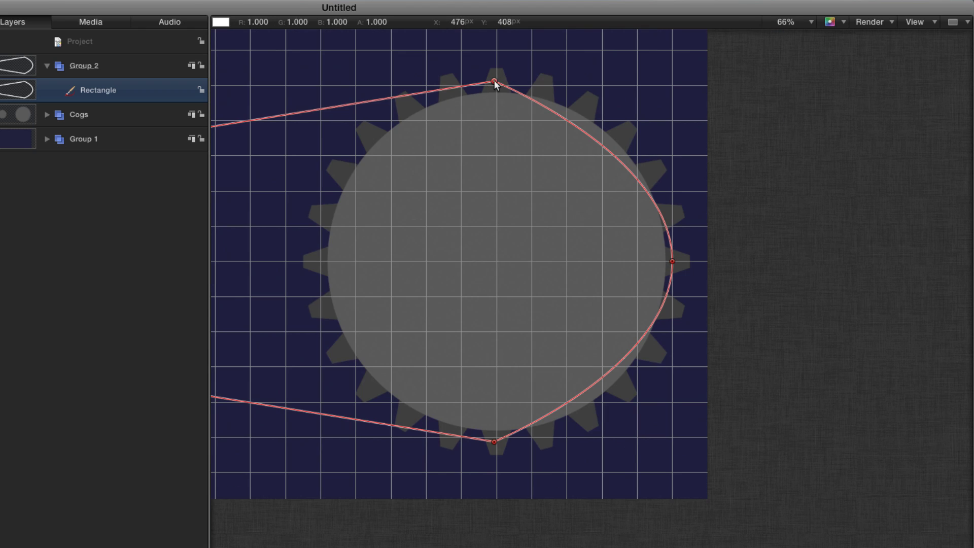
right_click(494, 81)
click(524, 98)
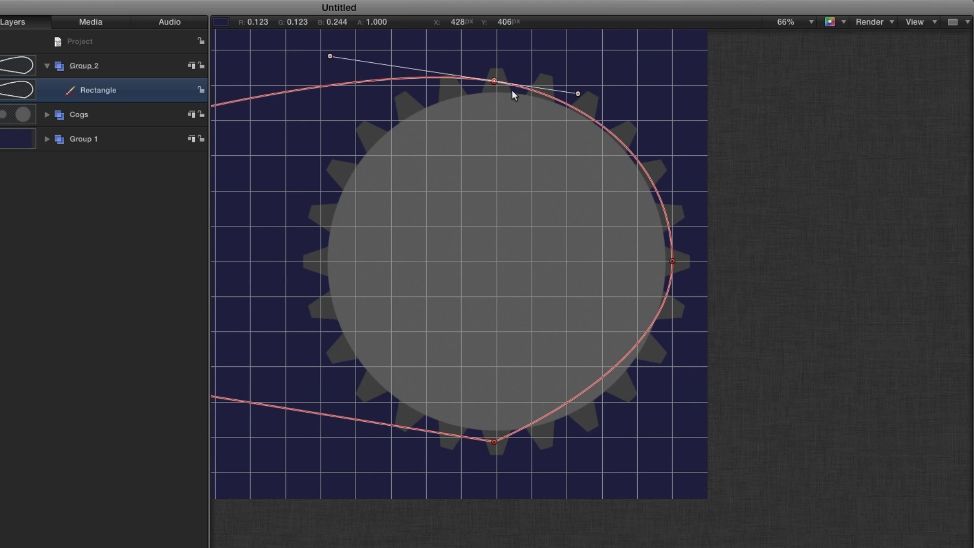
drag(329, 56, 430, 92)
mouse_move(577, 66)
mouse_down()
mouse_move(562, 74)
mouse_move(575, 72)
mouse_up()
Make the bottom point Smooth and adjust its tangents so the path wraps the right cog
click(494, 441)
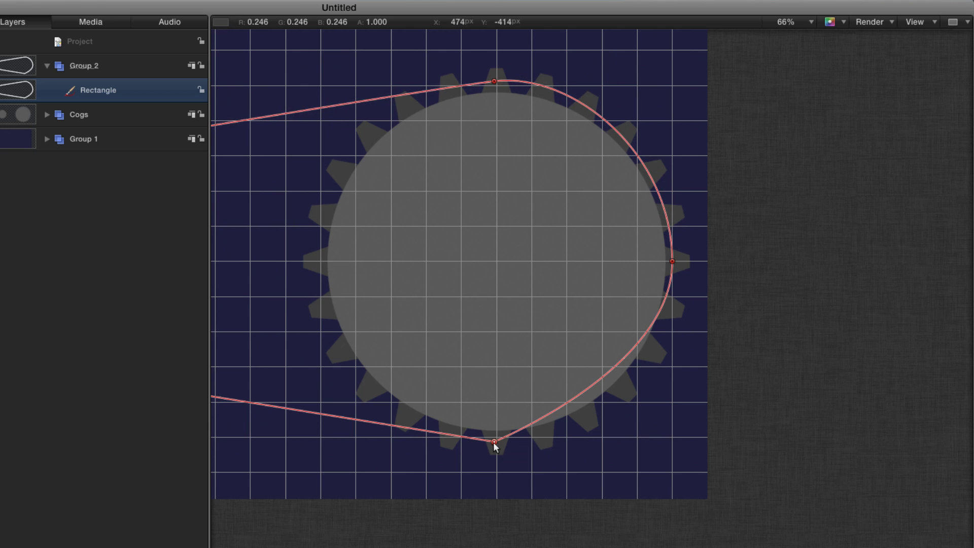
right_click(495, 442)
click(525, 460)
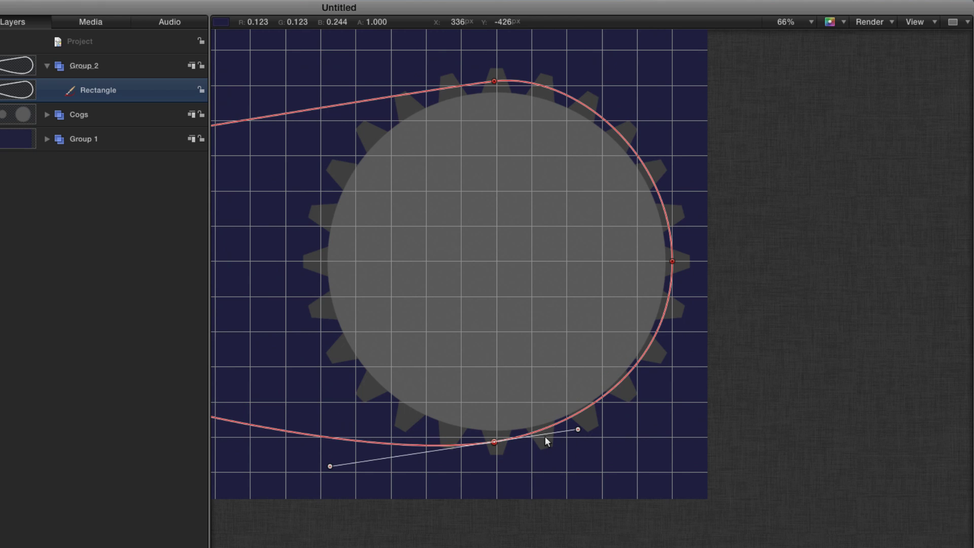
drag(330, 466, 461, 445)
drag(578, 432, 589, 437)
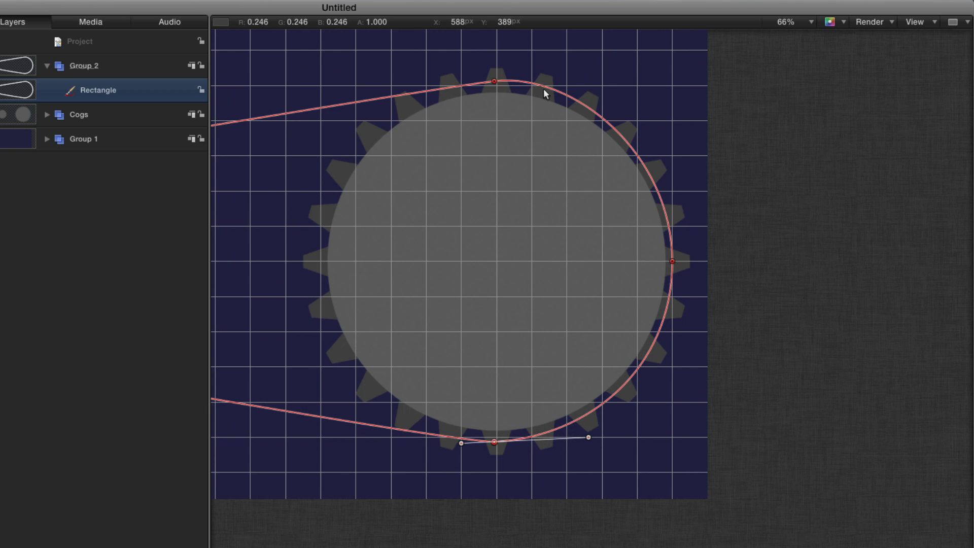
click(495, 82)
Rename the Group 2 layer holding the belt path to 'Chain'
key(super+slash)
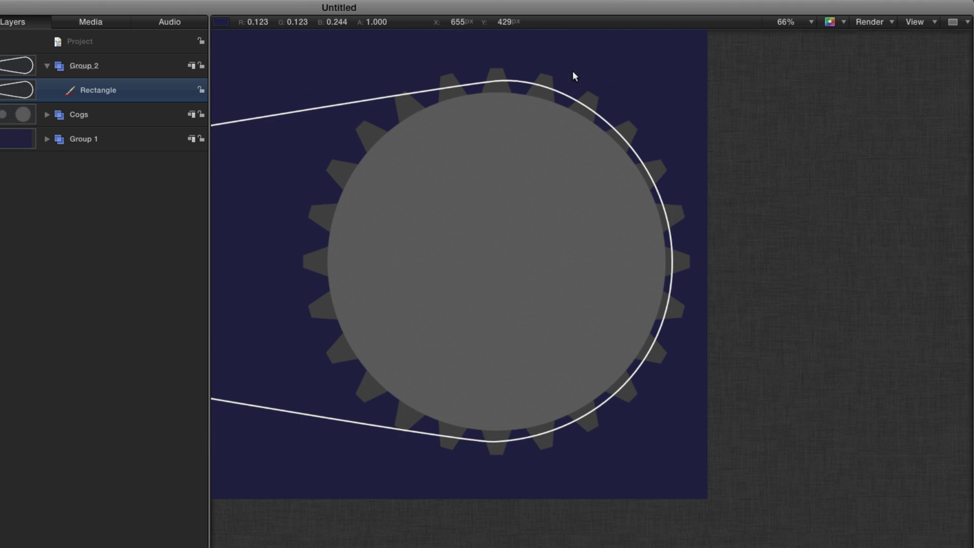
key(shift+z)
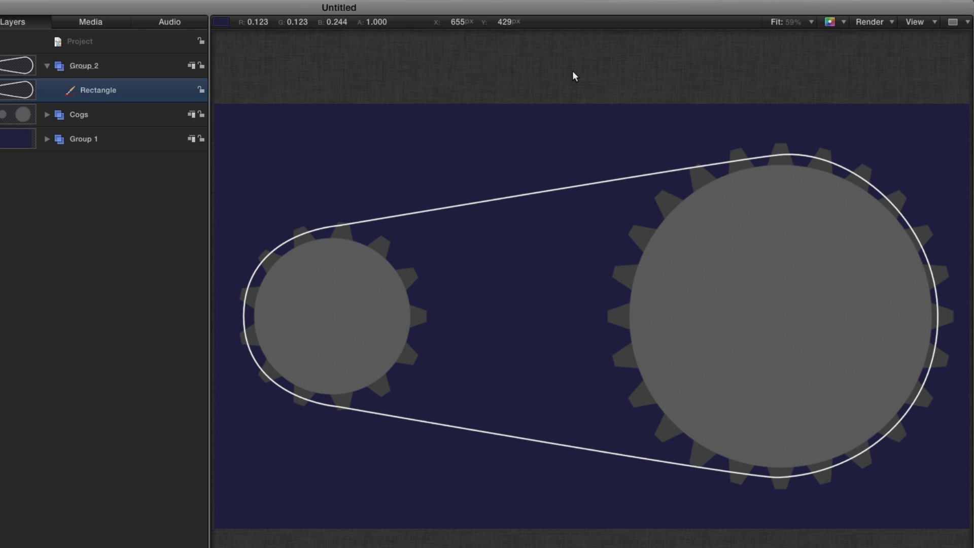
key(super+slash)
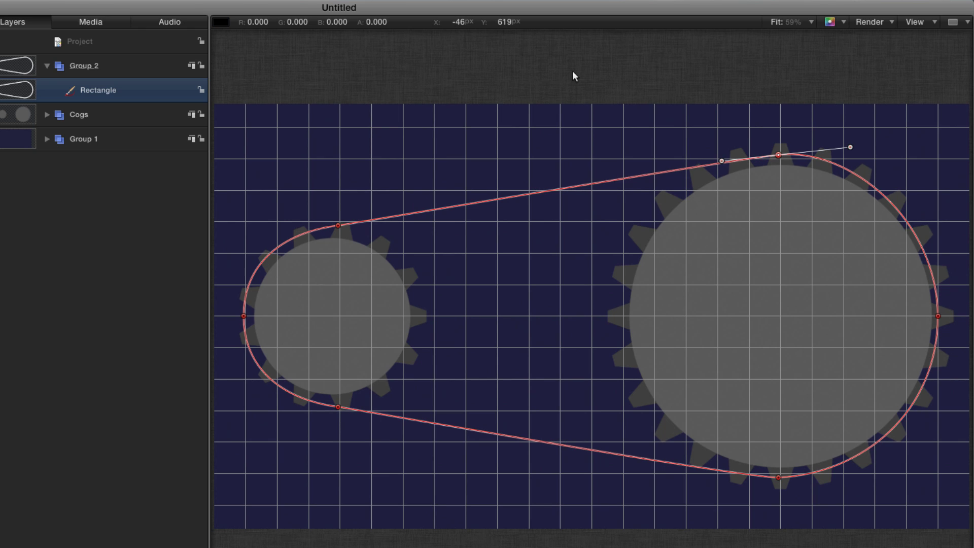
double_click(96, 68)
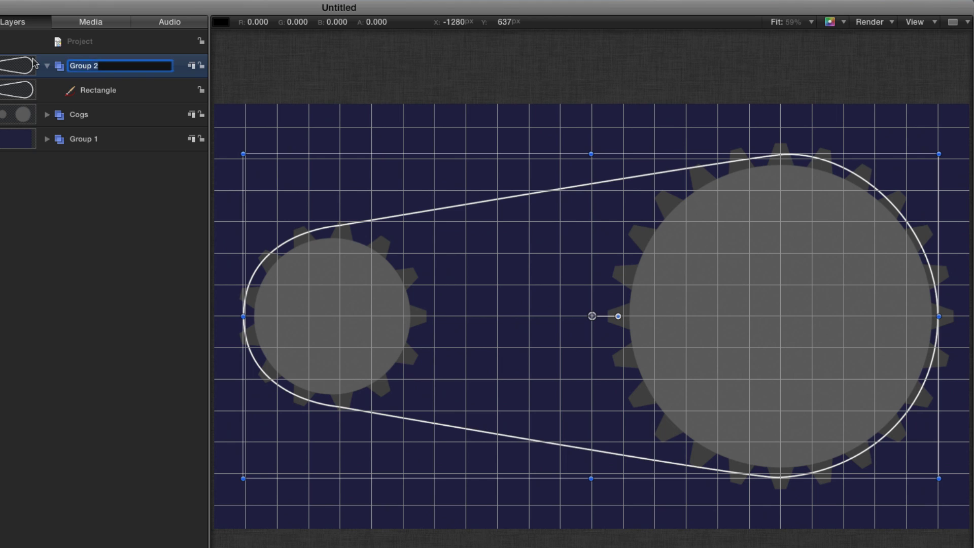
text(Chain)
key(Return)
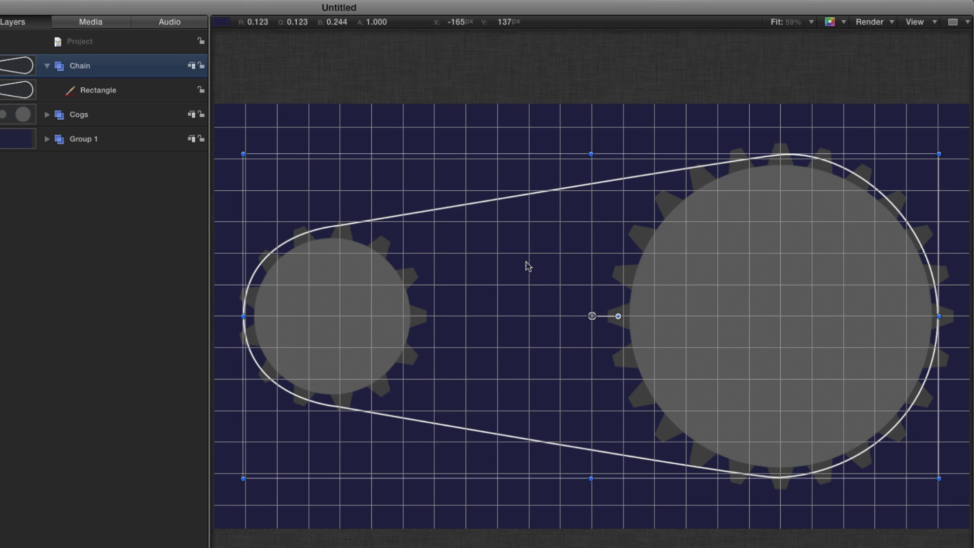
Draw a rectangle between the cogs and add a midpoint to its bottom edge
key(z)
drag(472, 252, 422, 371)
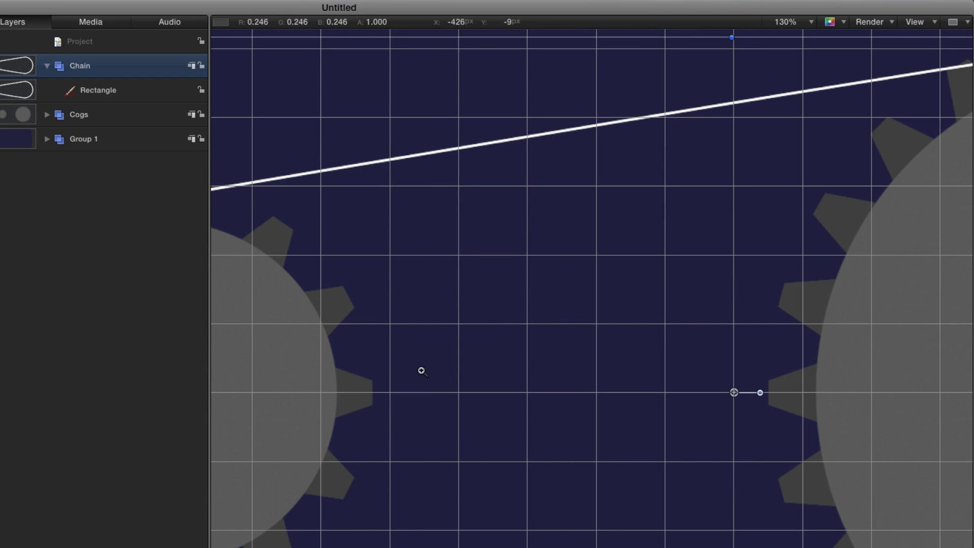
key(b)
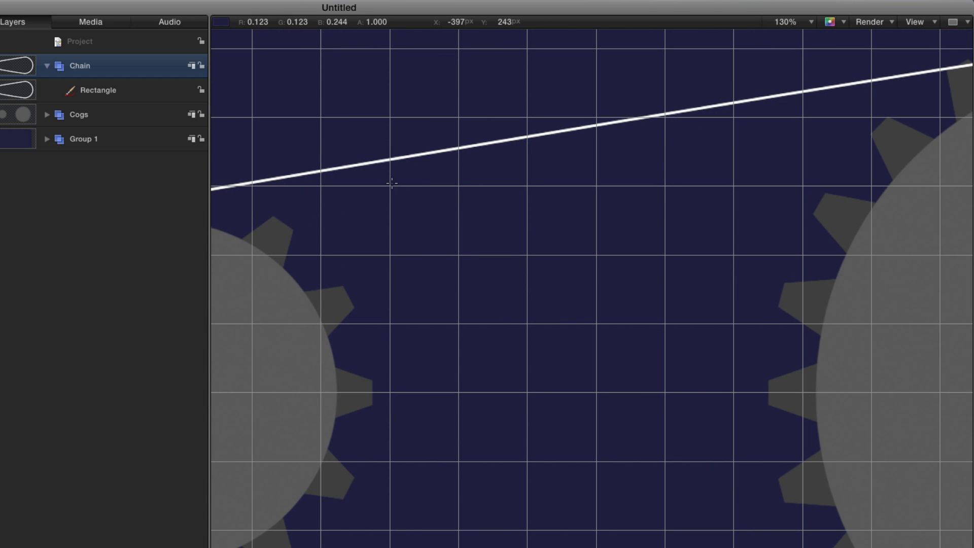
mouse_move(391, 186)
mouse_down()
mouse_move(614, 255)
mouse_move(596, 254)
mouse_up()
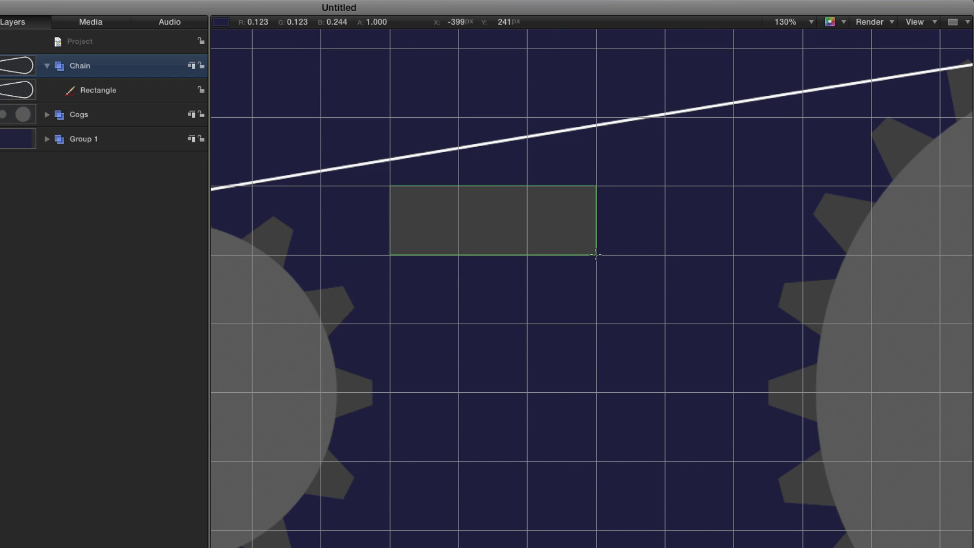
drag(596, 255, 596, 255)
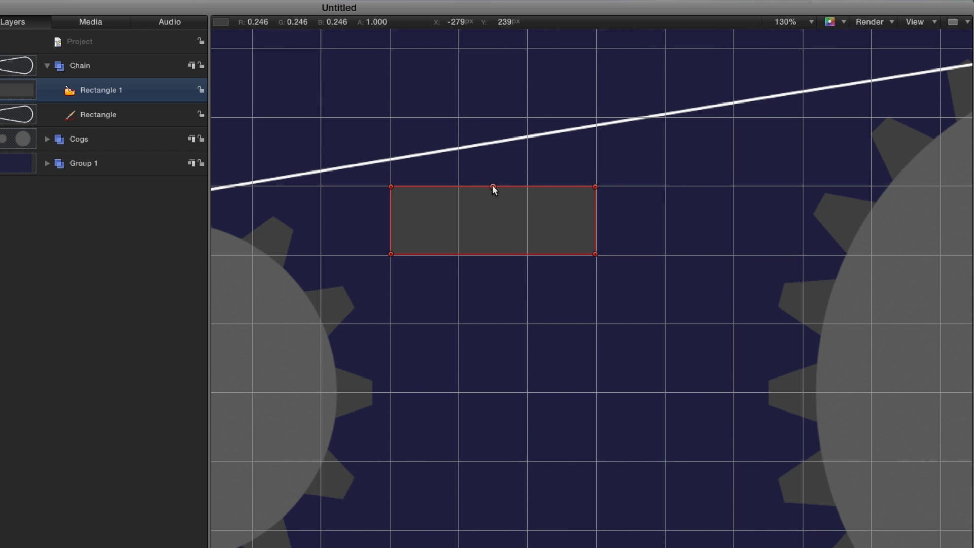
click(490, 254)
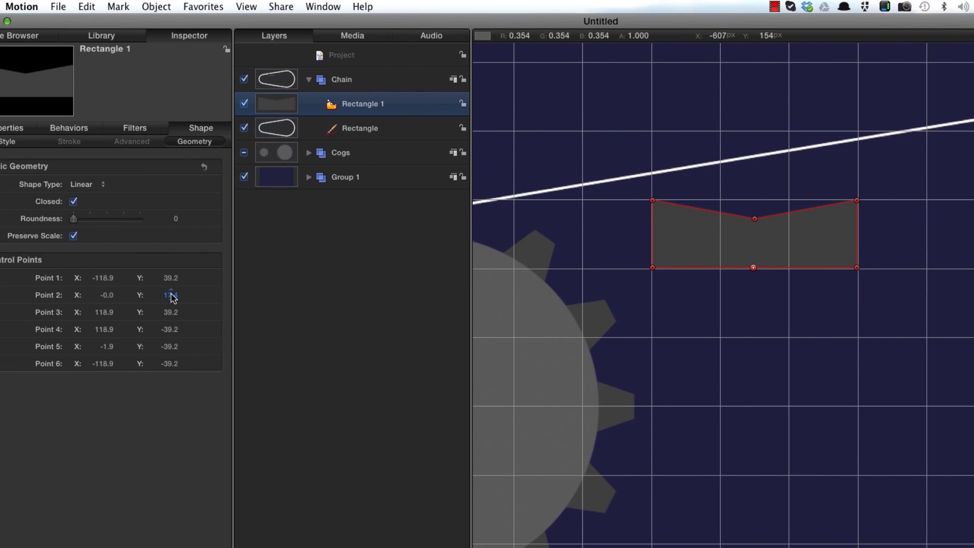
Set Point 2's Y to 20 and Point 5's Y to -20 to form the bow-tie shape
click(175, 295)
text(2)
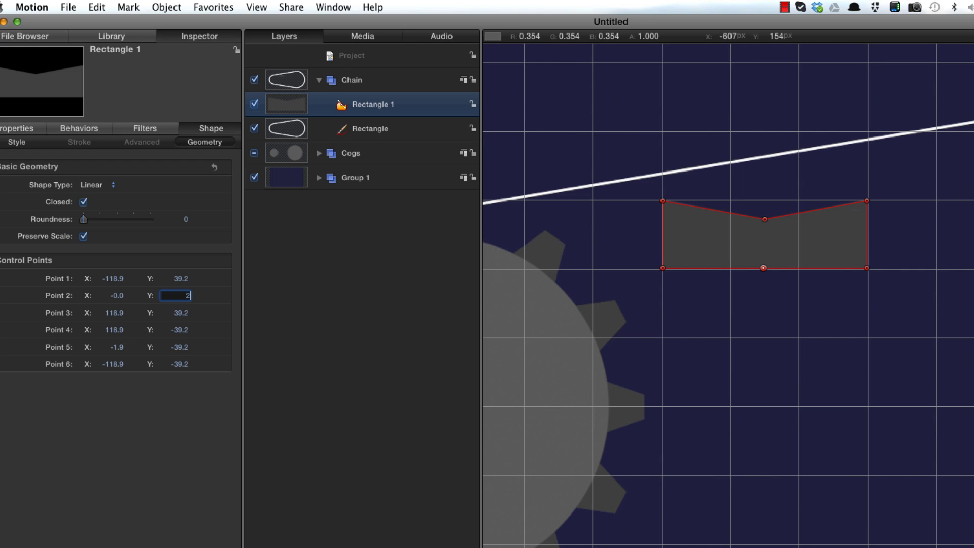
text(0)
key(Return)
drag(182, 347, 181, 351)
click(181, 349)
text(-2)
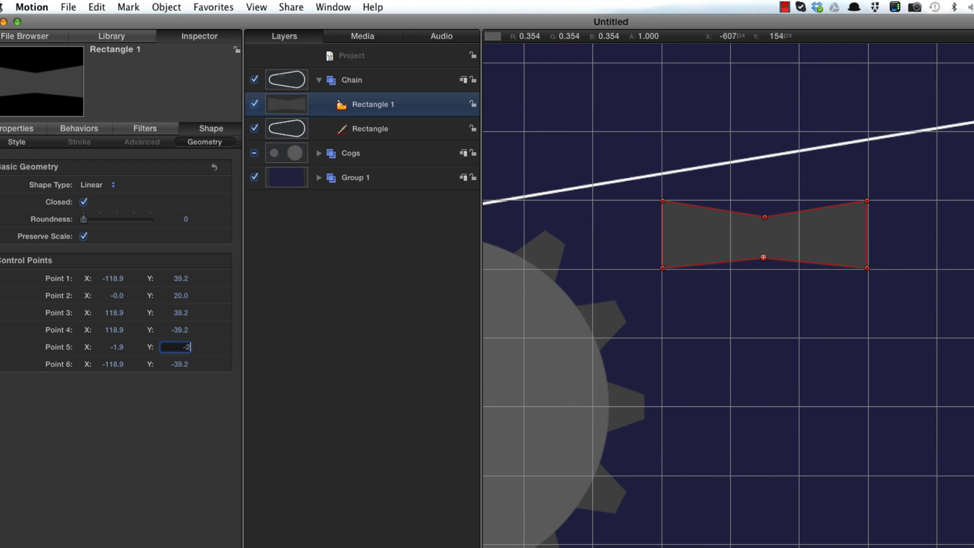
key(Return)
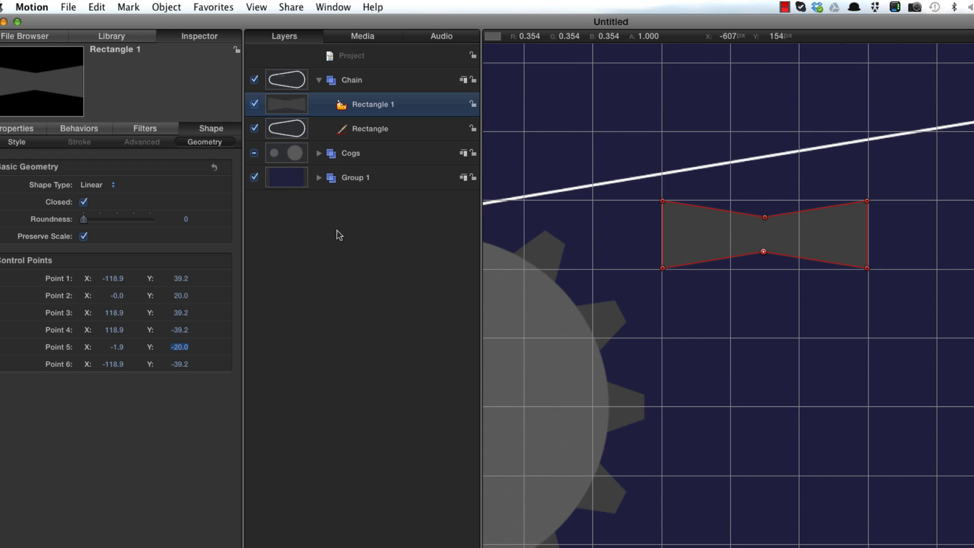
click(114, 279)
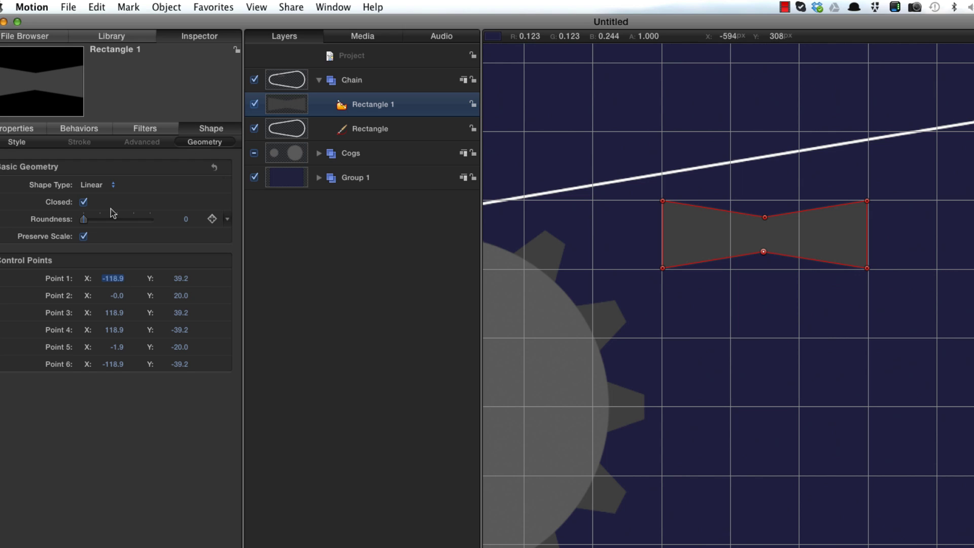
Set the shape's Roundness to 25
click(186, 219)
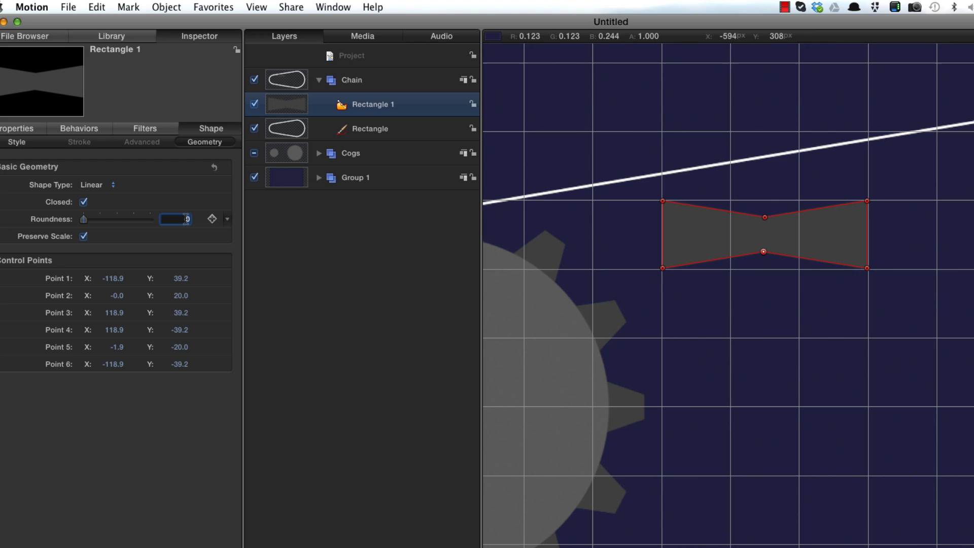
text(25)
key(Return)
Rename the Rectangle 1 layer to 'Link'
key(super+slash)
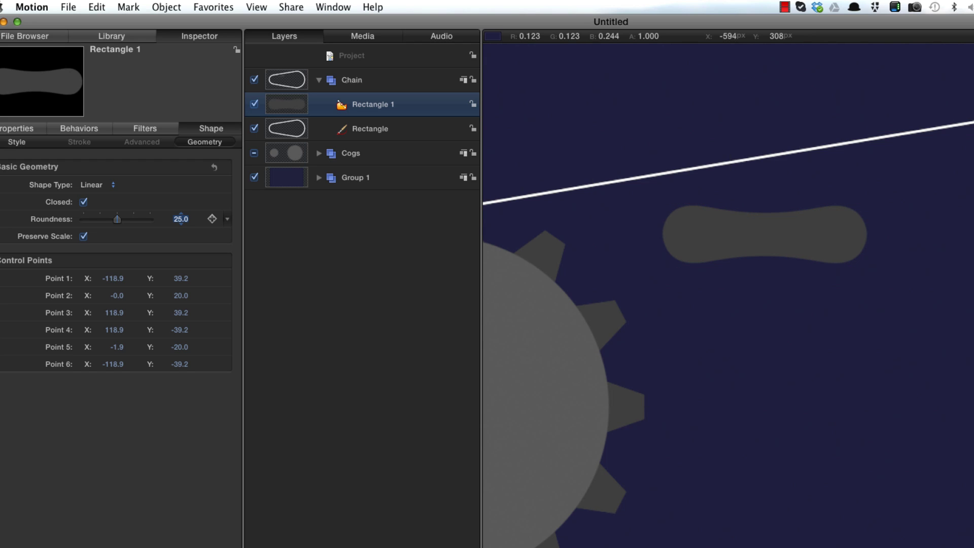
double_click(357, 106)
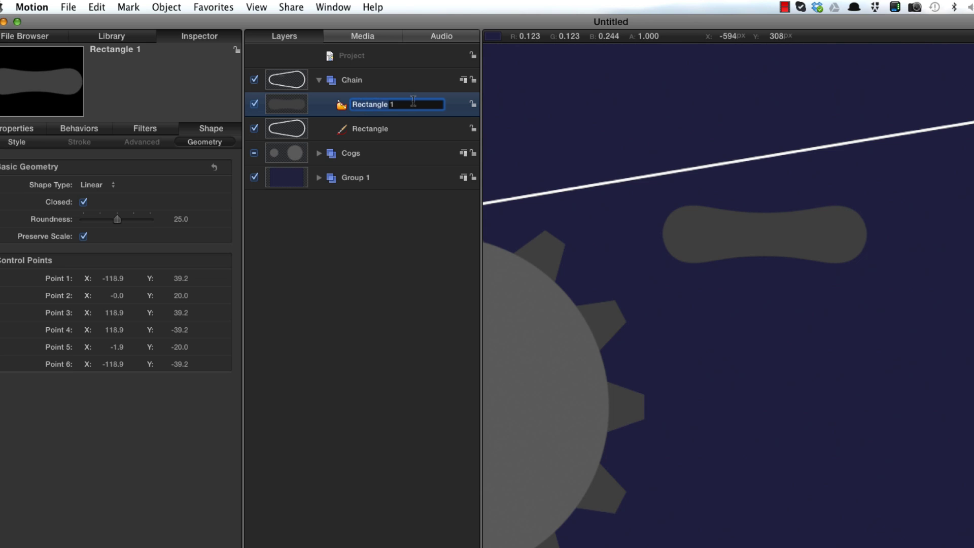
text(Link)
key(Return)
key(shift+z)
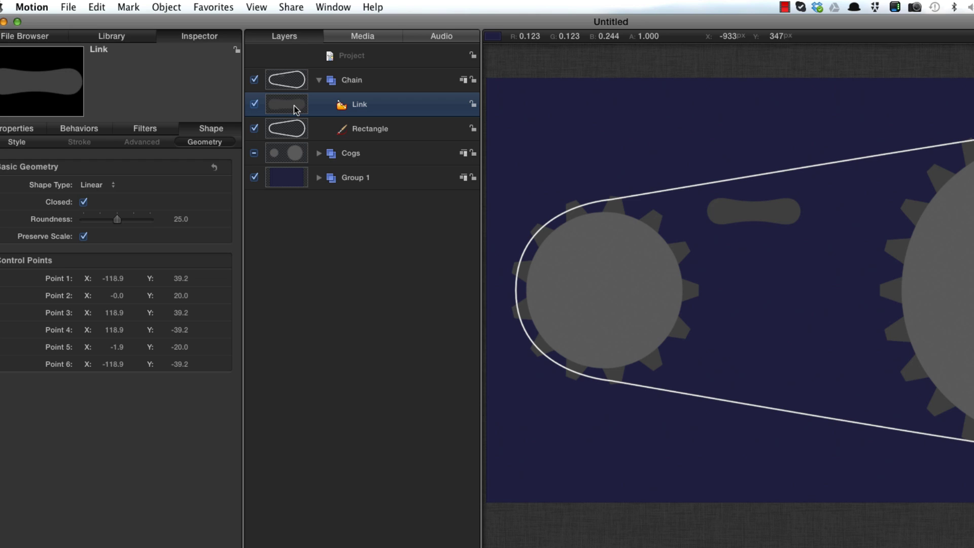
Replicate the Link shape along the belt path as Geometry with 20 points
key(l)
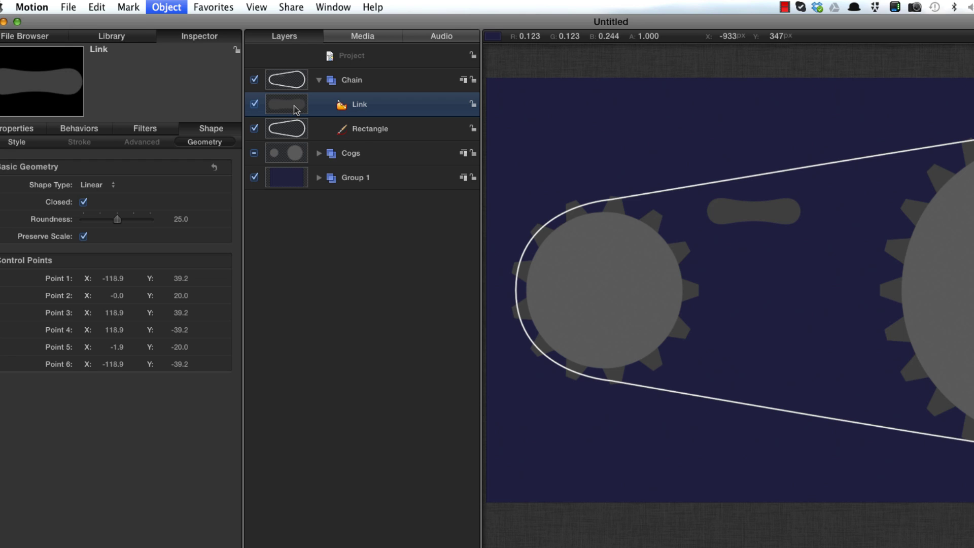
click(104, 173)
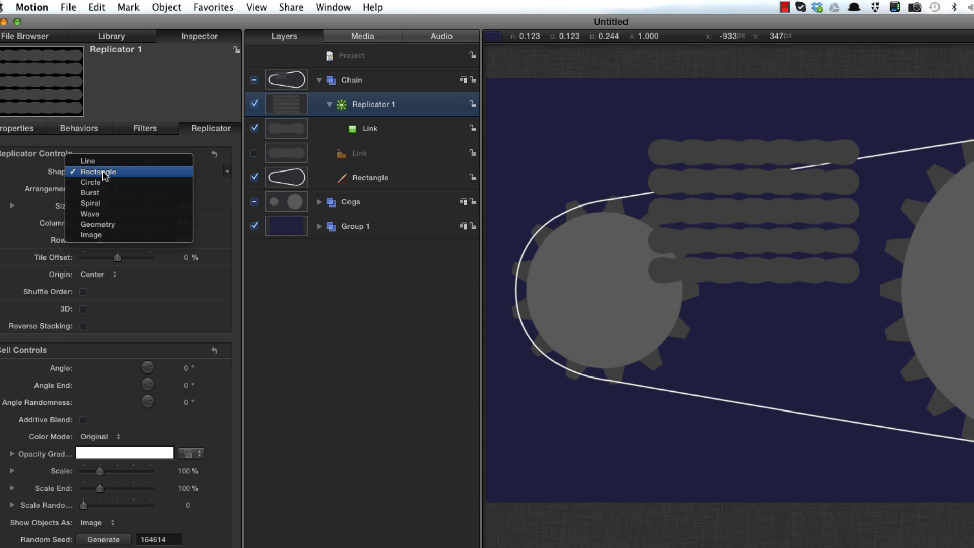
click(110, 226)
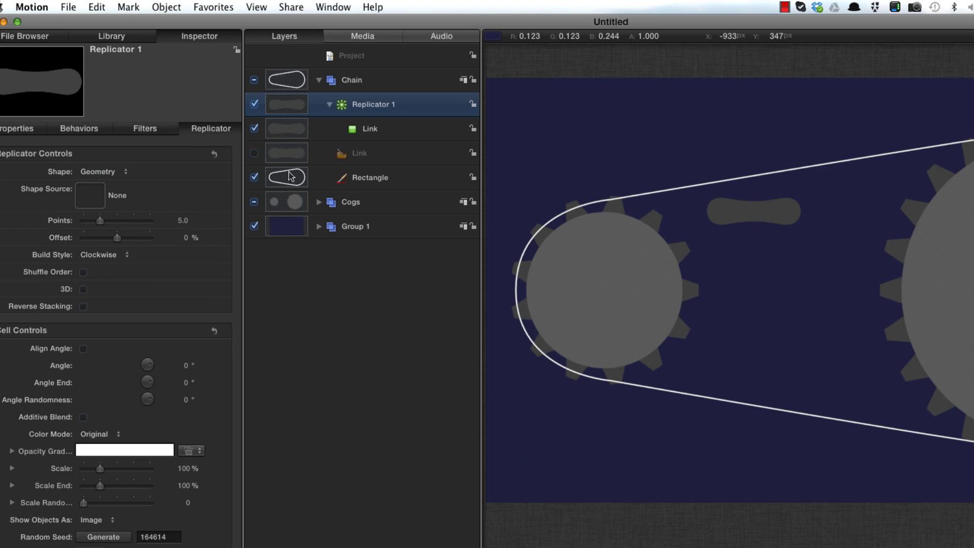
drag(290, 177, 93, 197)
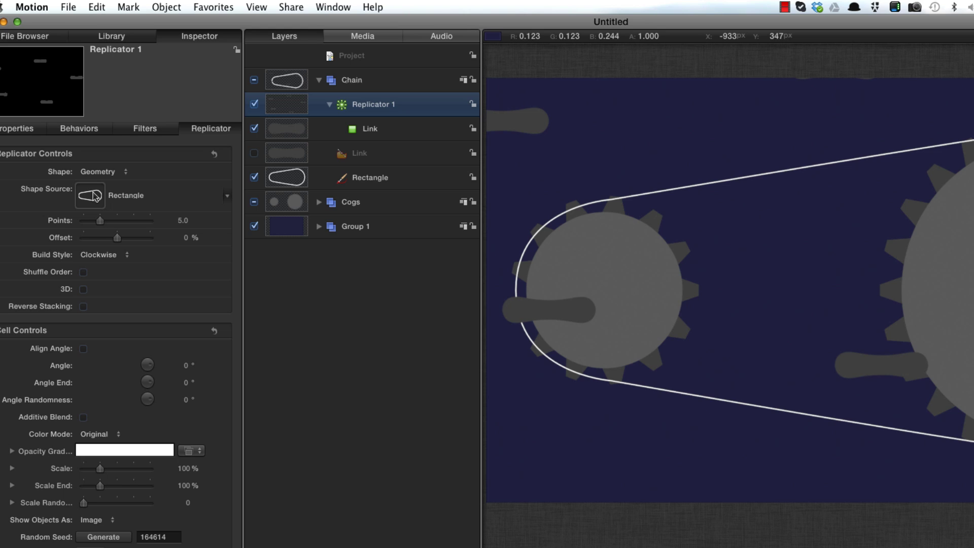
click(183, 220)
text(20)
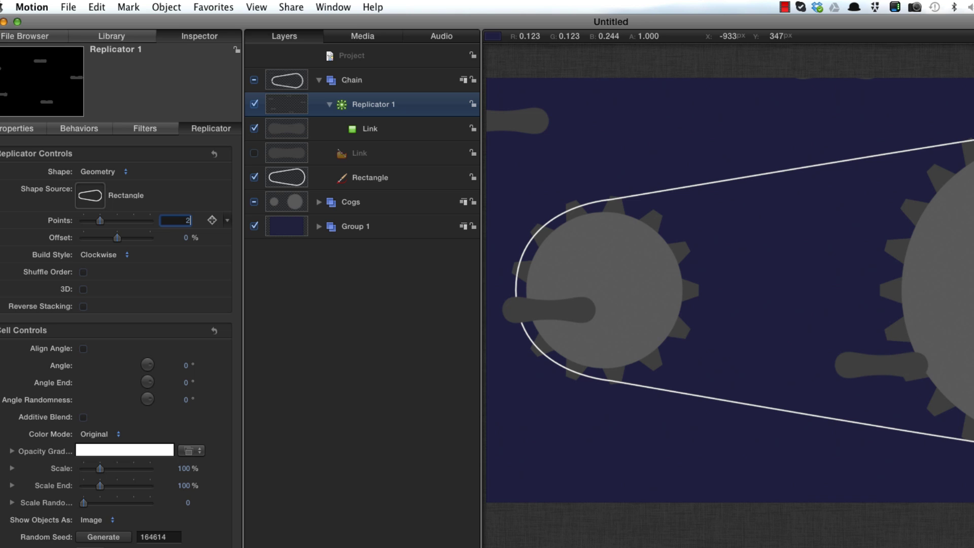
key(Return)
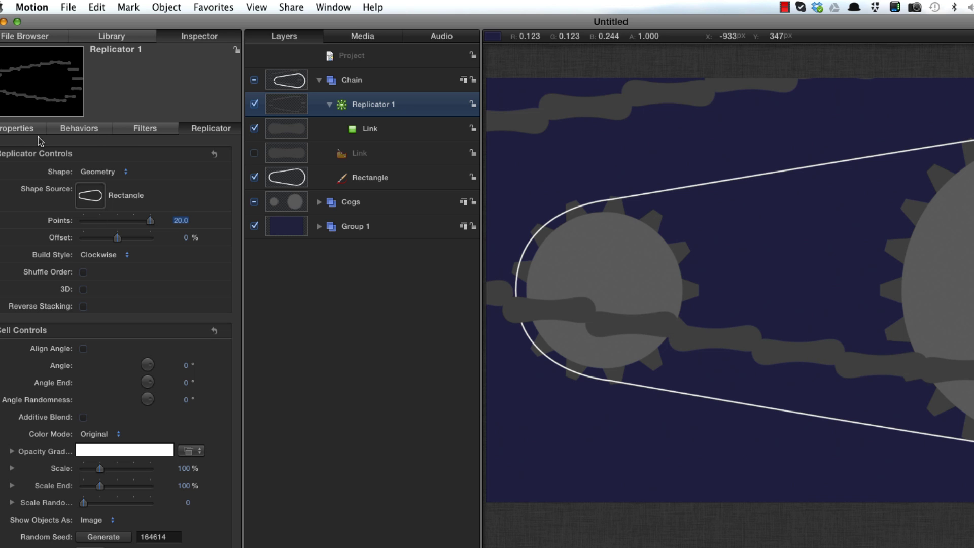
Reset the replicator's position to zero, enable Align Angle, and set cell Scale to 66%
click(19, 131)
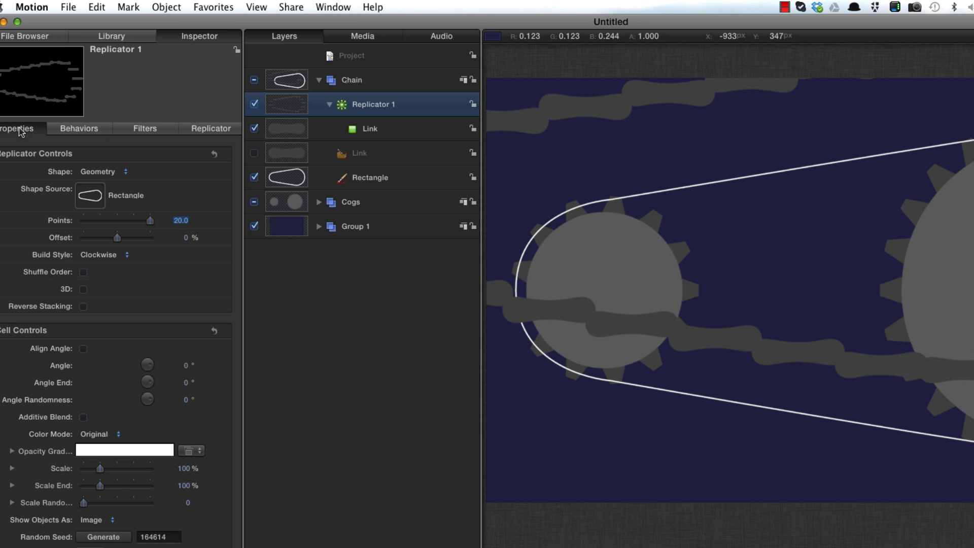
click(214, 153)
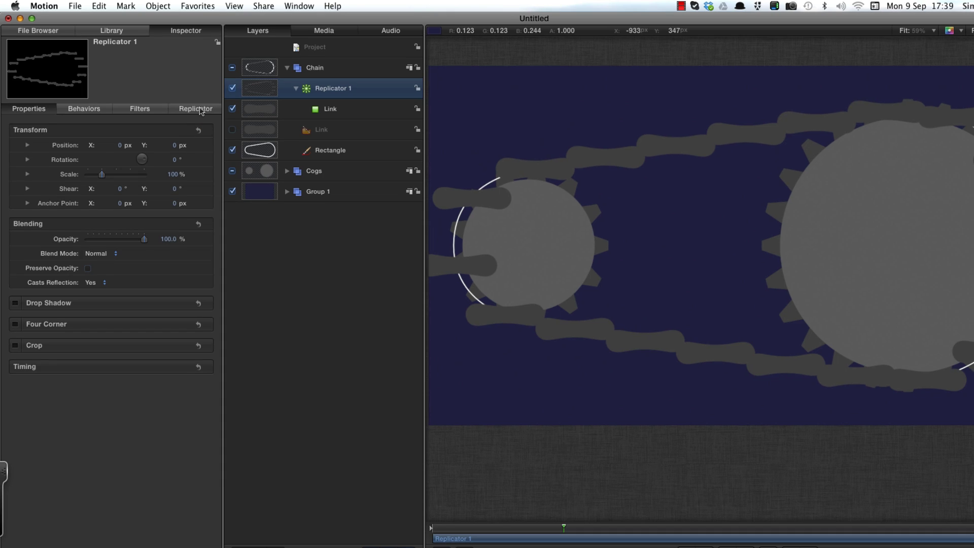
click(208, 125)
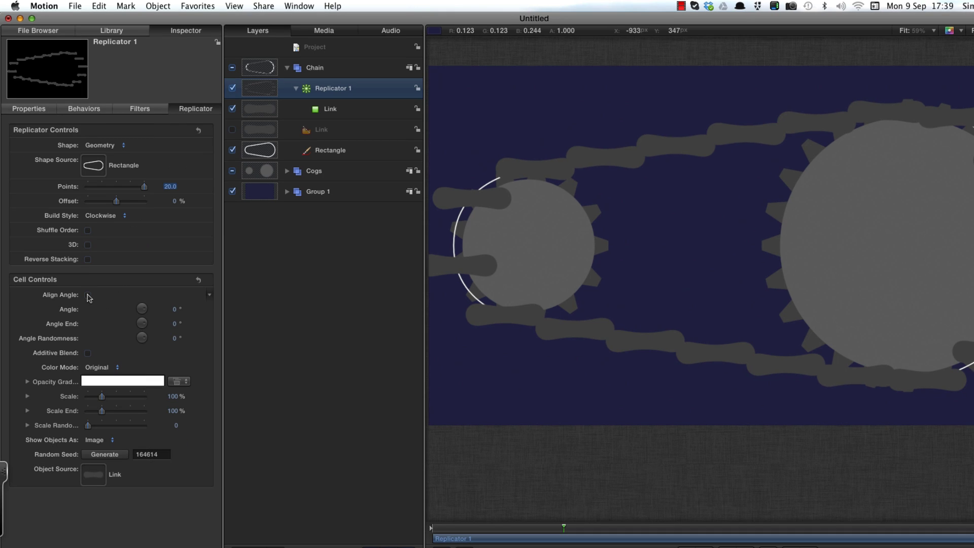
click(88, 296)
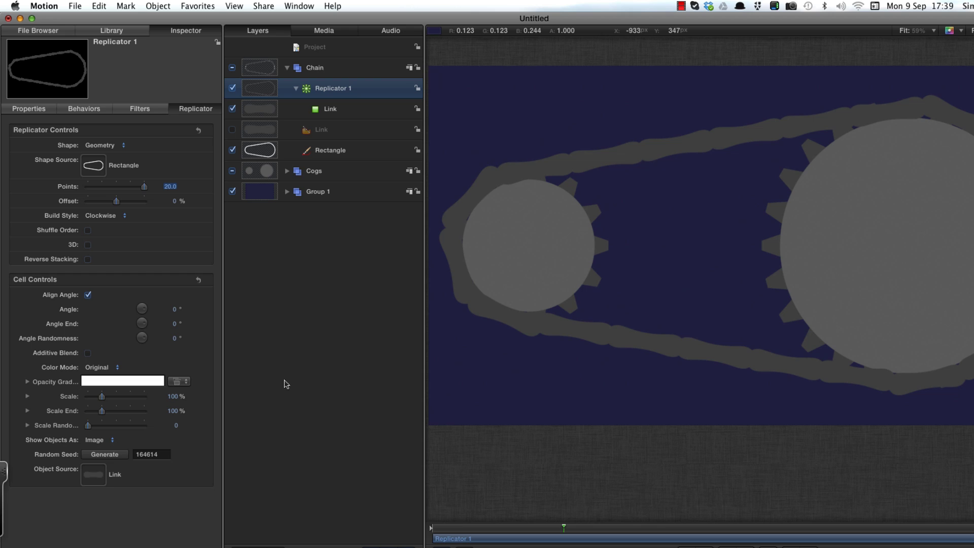
click(172, 396)
text(66)
key(Return)
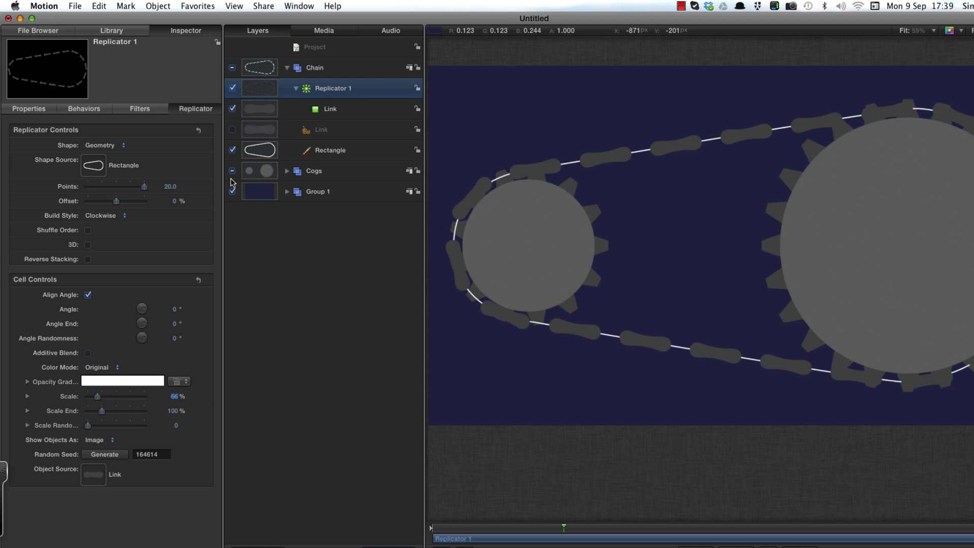
Turn off the Rectangle layer's visibility in the Layers list
click(233, 151)
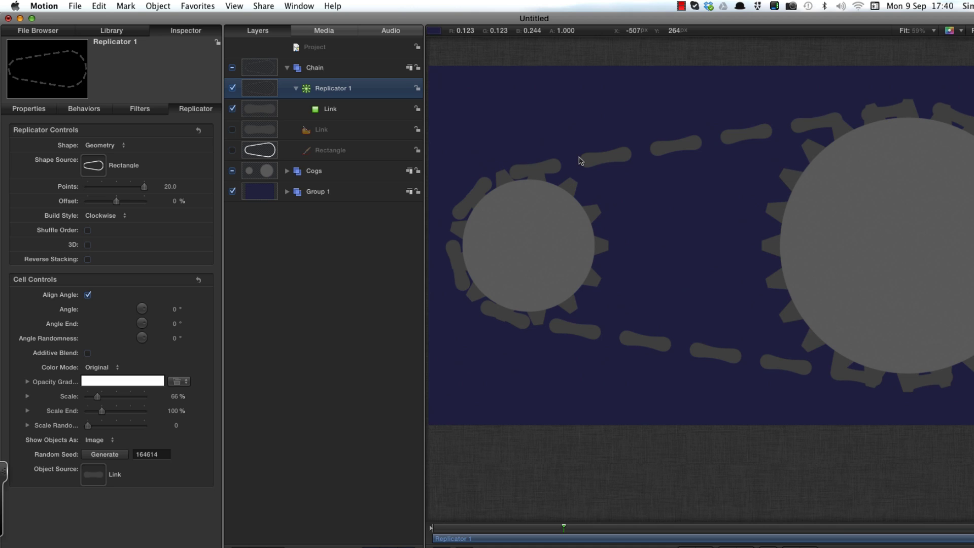
Add a Rate behaviour of -45 to the Drive Cog's Z rotation and preview the spin
click(287, 171)
click(296, 192)
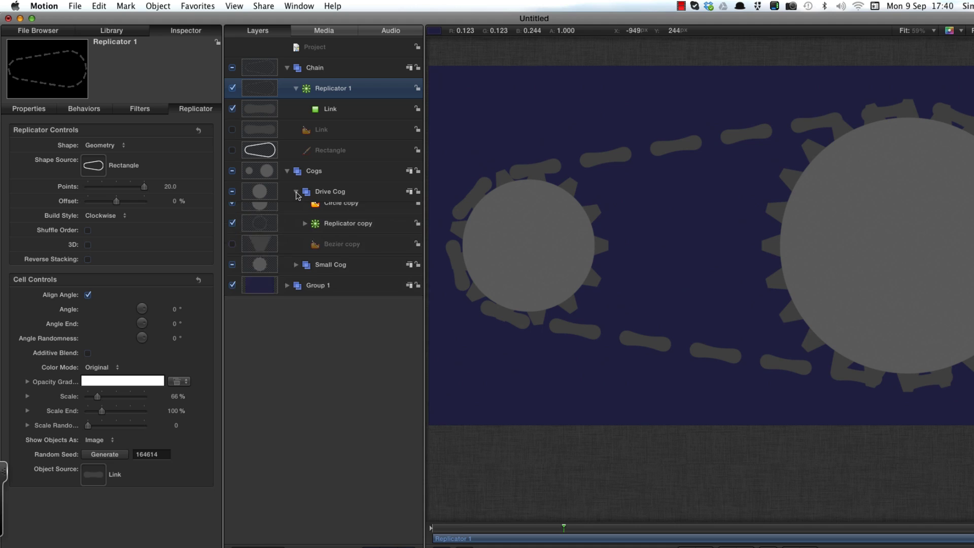
click(258, 192)
click(29, 109)
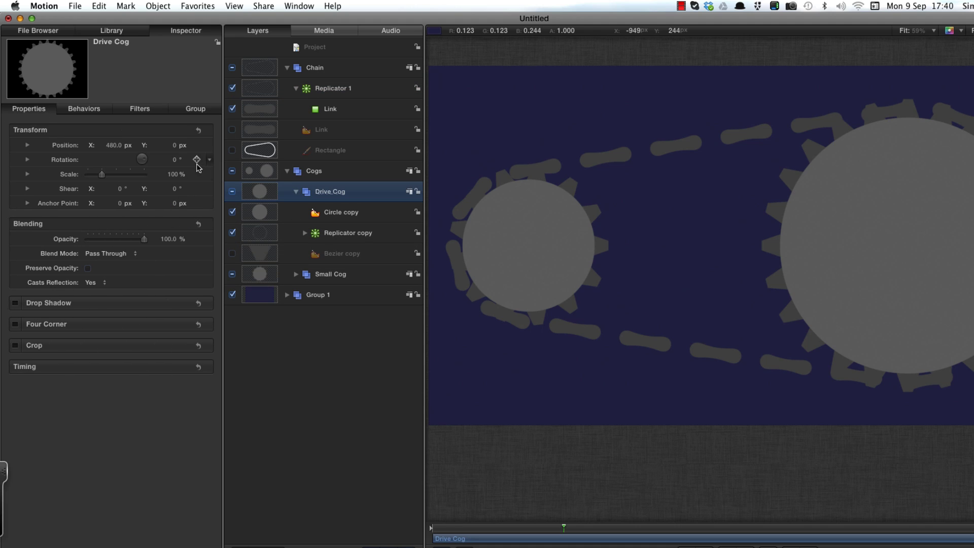
click(28, 159)
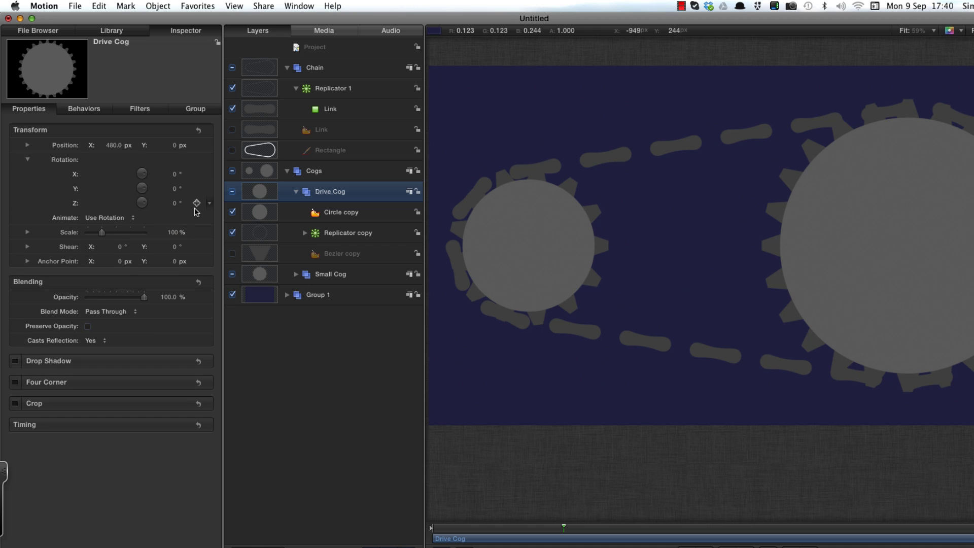
click(208, 203)
mouse_move(227, 252)
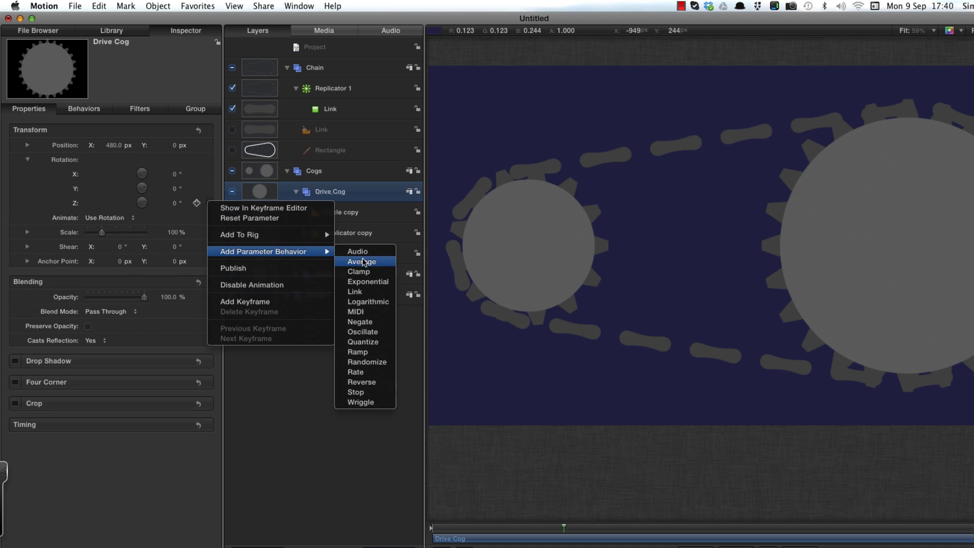
click(356, 372)
click(176, 146)
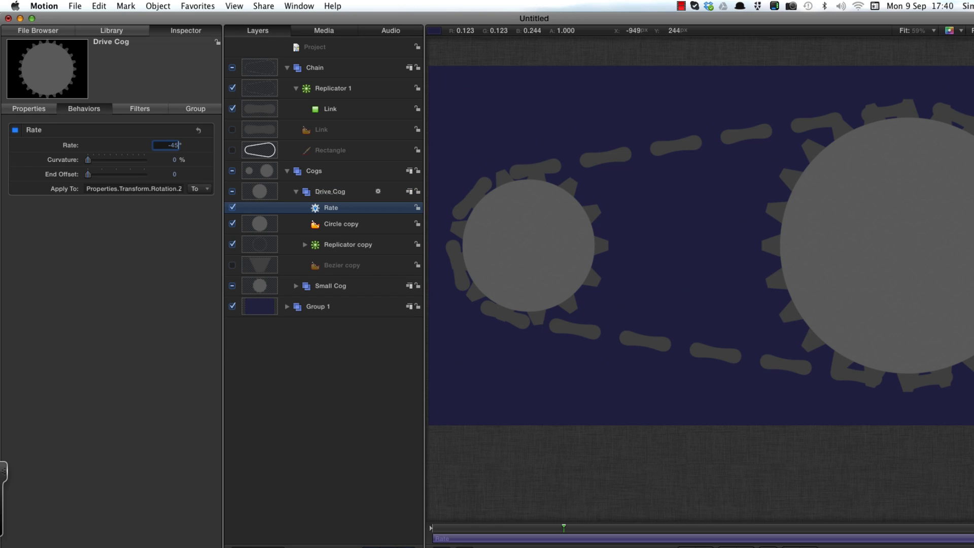
key(Return)
key(space)
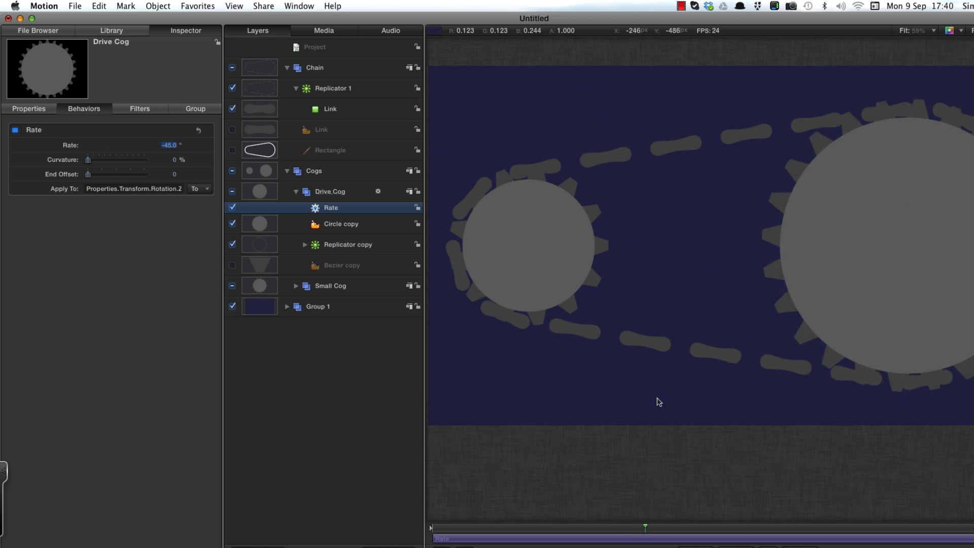
key(space)
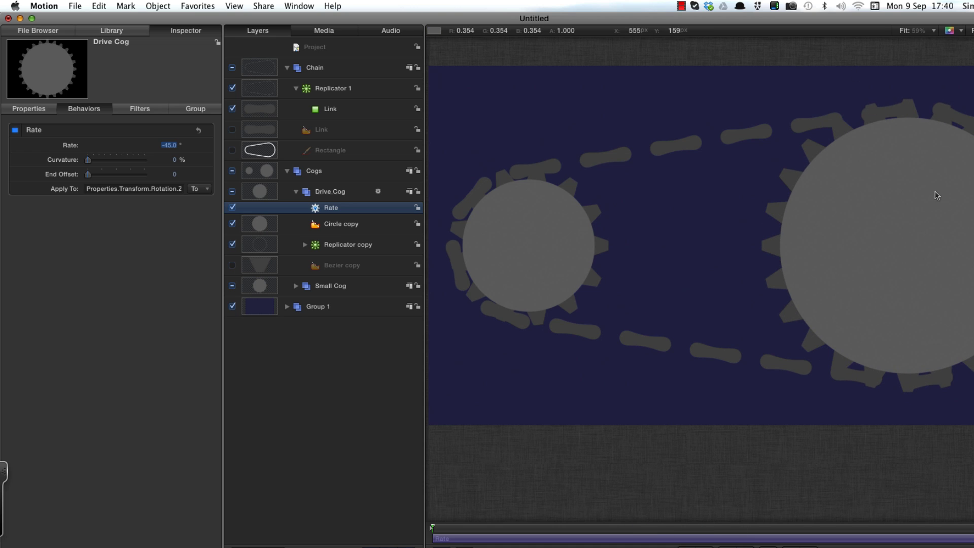
Select Replicator 1 and drag its Offset to shift the links along the path
click(259, 89)
right_click(259, 90)
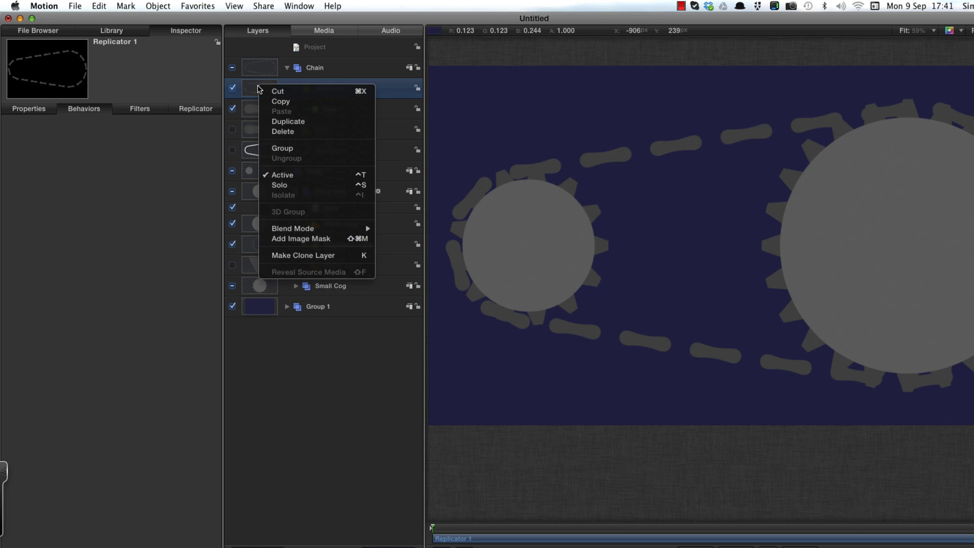
click(31, 109)
click(198, 109)
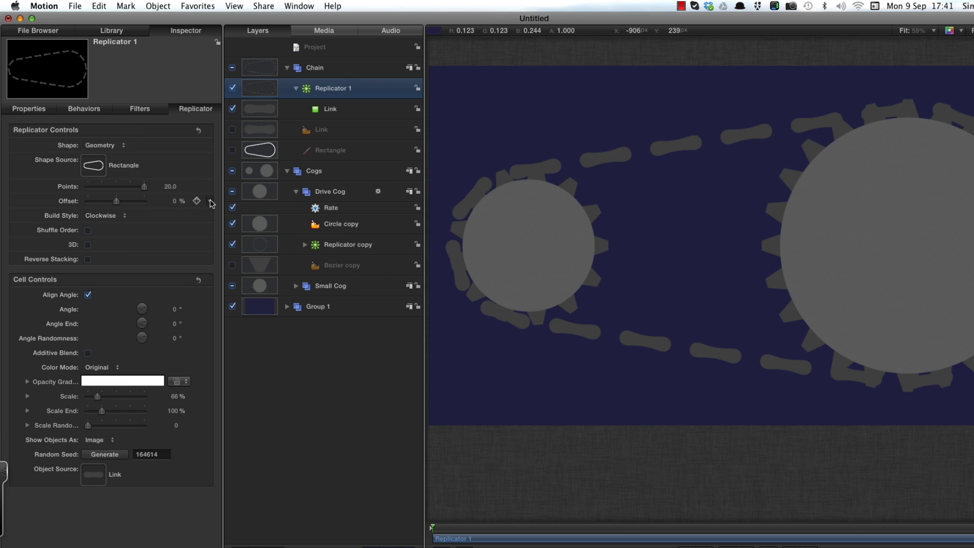
drag(120, 202, 174, 203)
Add a Link behaviour to the chain Offset, sourced from Drive Cog's Rotation.Z
click(210, 201)
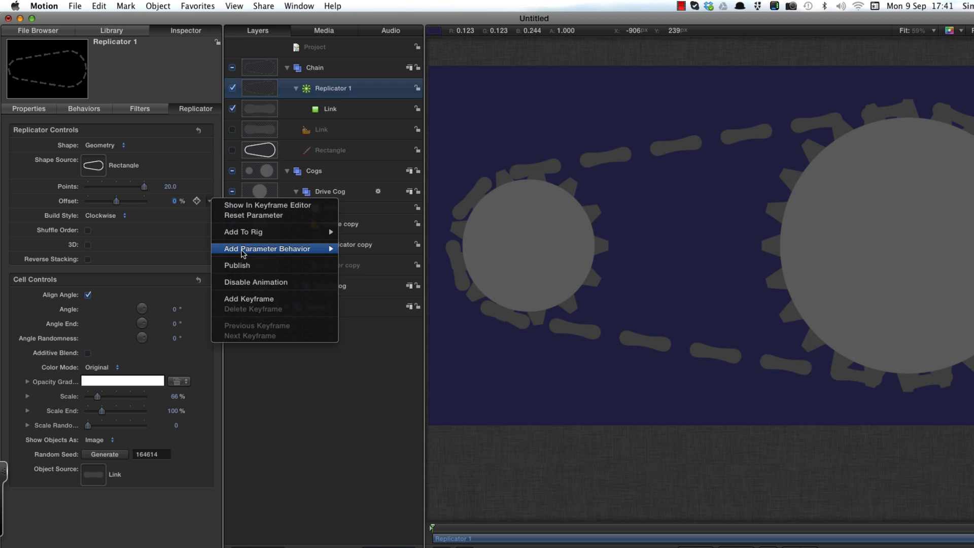
mouse_move(245, 252)
click(375, 289)
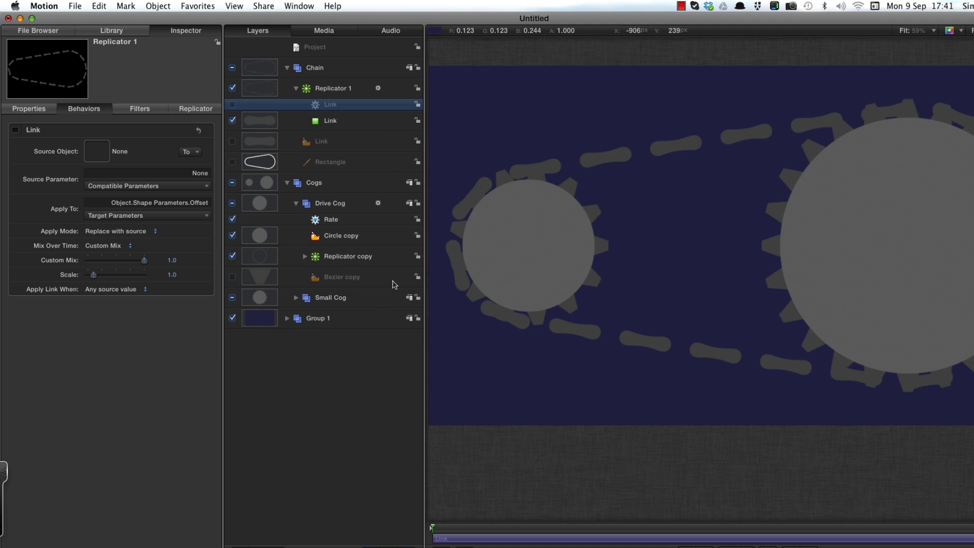
drag(271, 207, 97, 151)
click(185, 189)
mouse_move(136, 198)
mouse_move(249, 197)
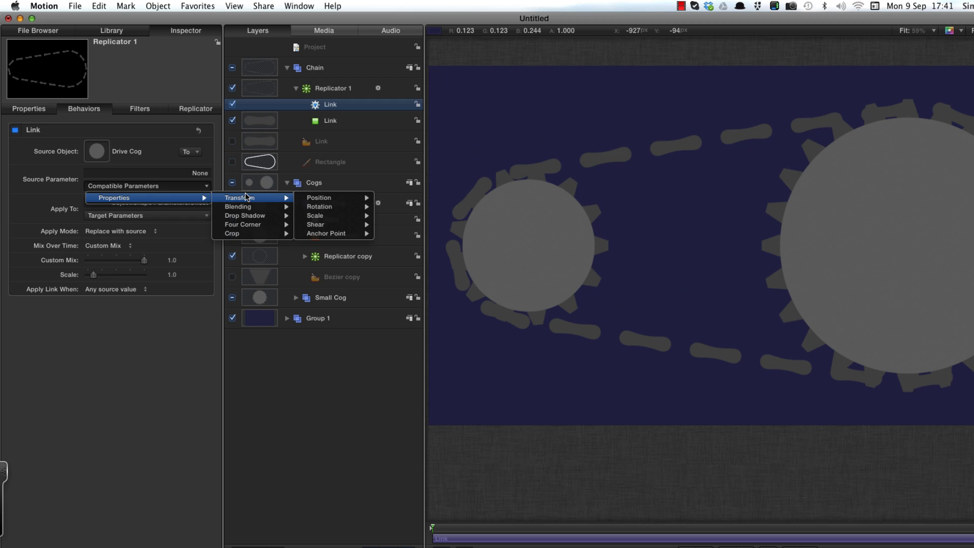
mouse_move(335, 198)
click(390, 226)
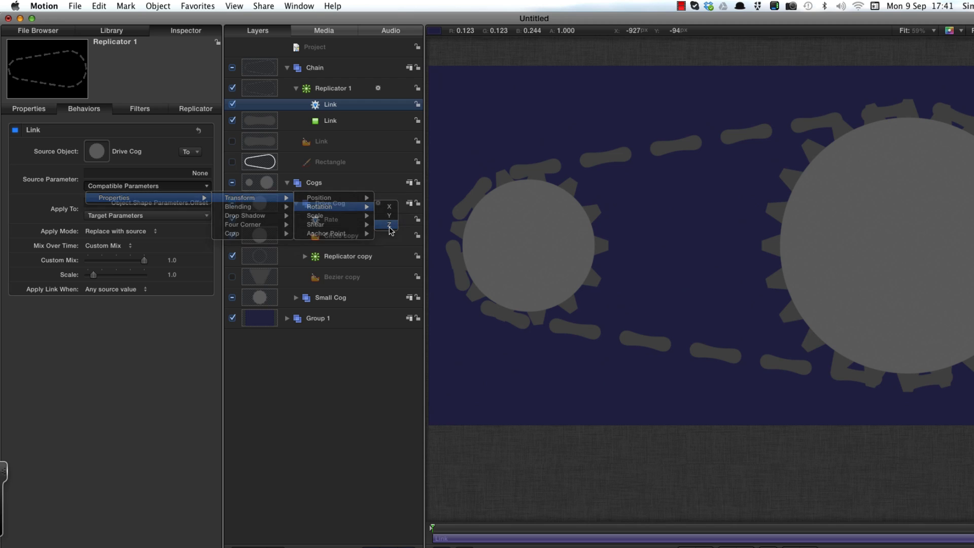
Set the link Scale to -0.6 and Z offset to -9, then preview the chain moving
click(172, 275)
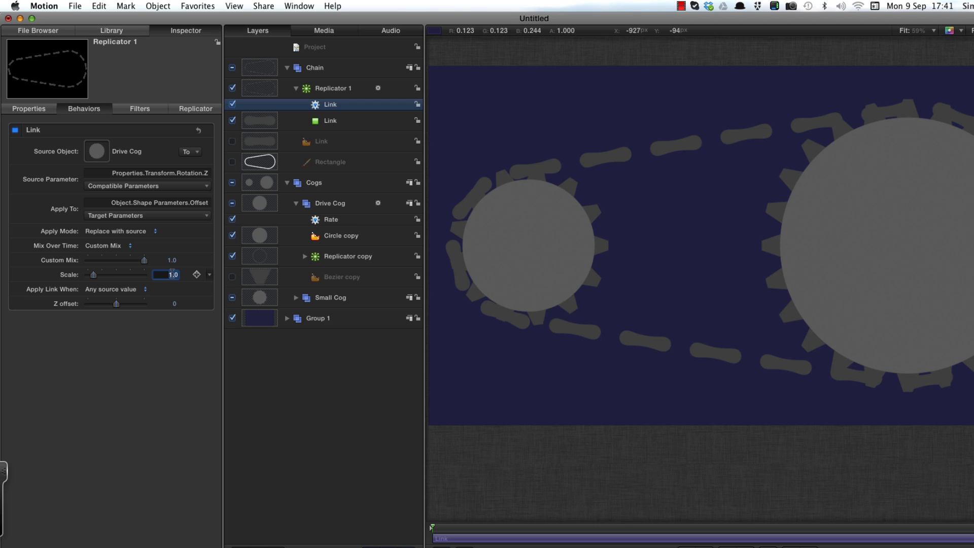
key(Return)
click(175, 304)
key(Return)
key(space)
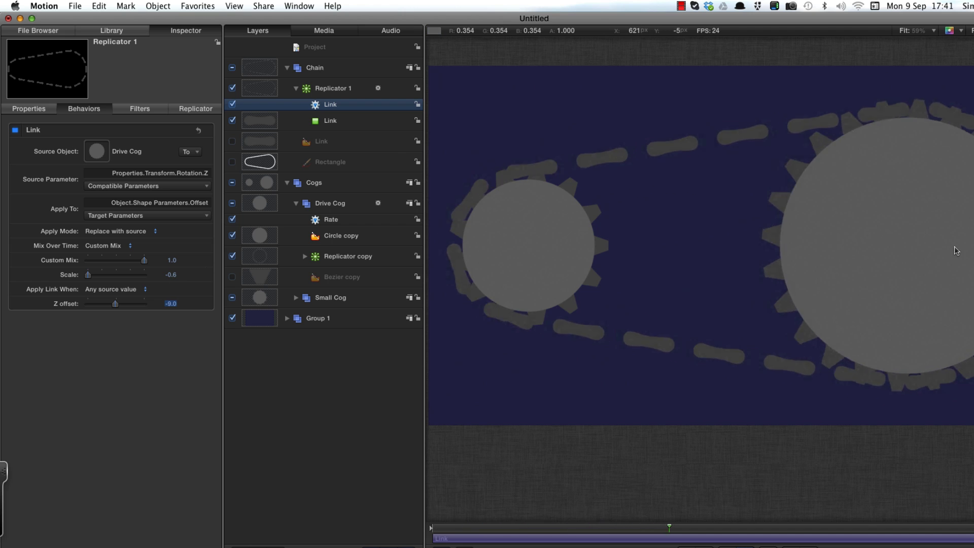
key(space)
key(Home)
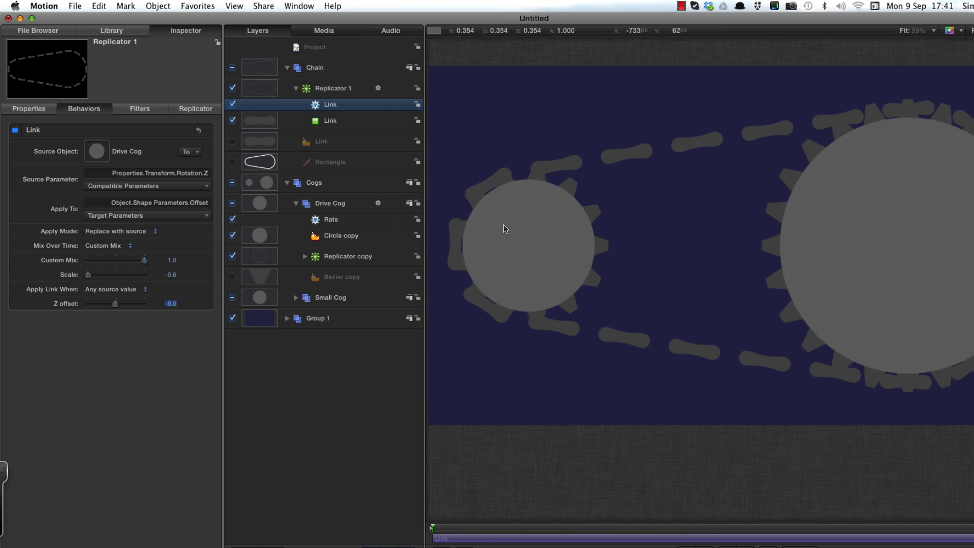
Add a Link behaviour to Small Cog's Z rotation, sourced from Replicator 1's Offset
click(296, 297)
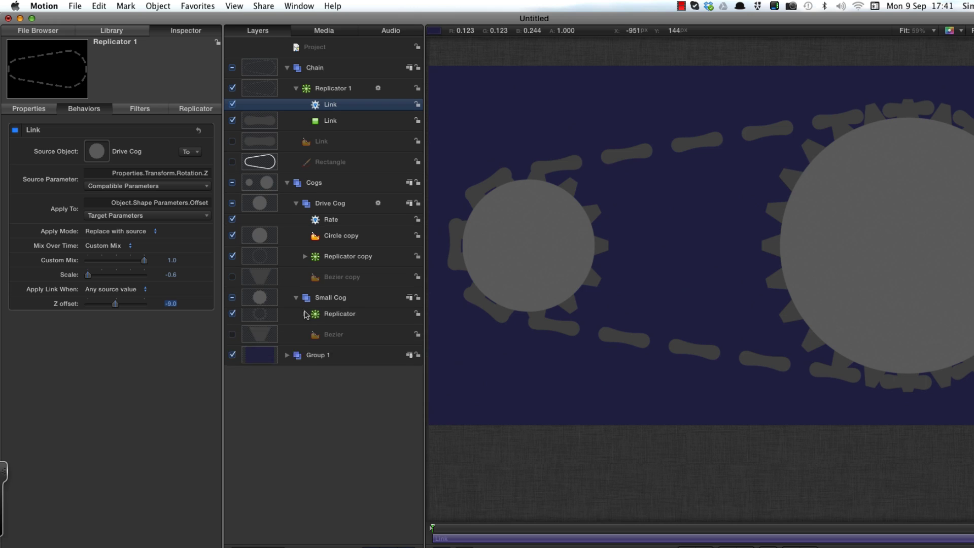
click(256, 298)
click(36, 110)
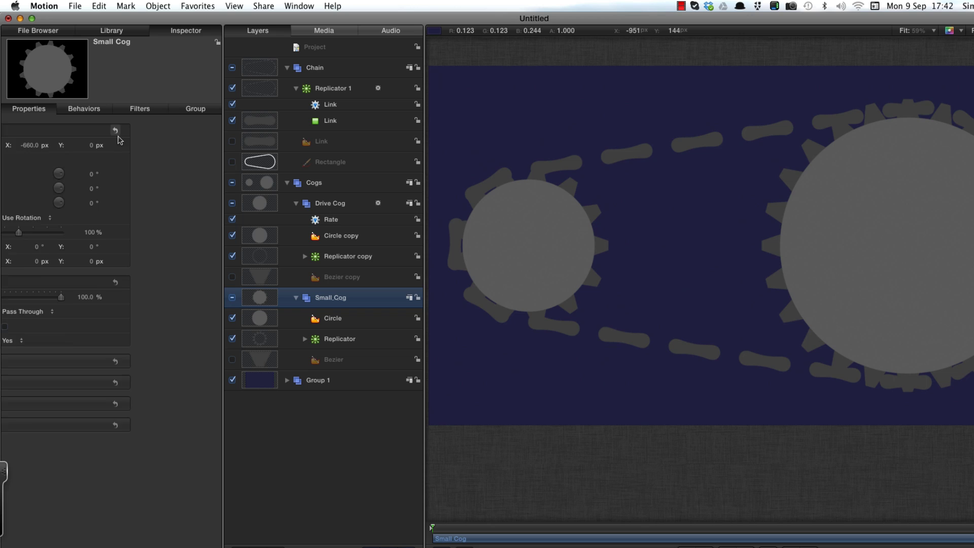
click(206, 207)
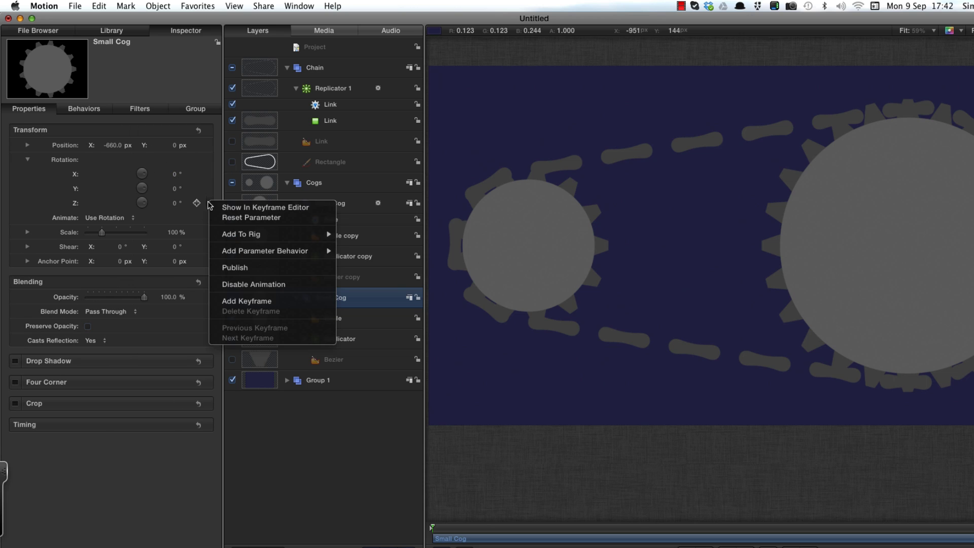
mouse_move(240, 251)
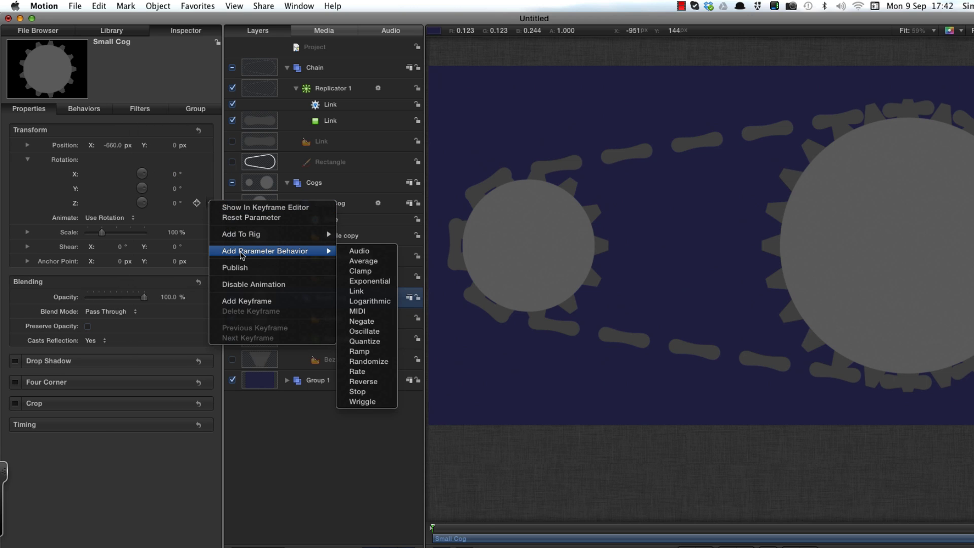
click(360, 292)
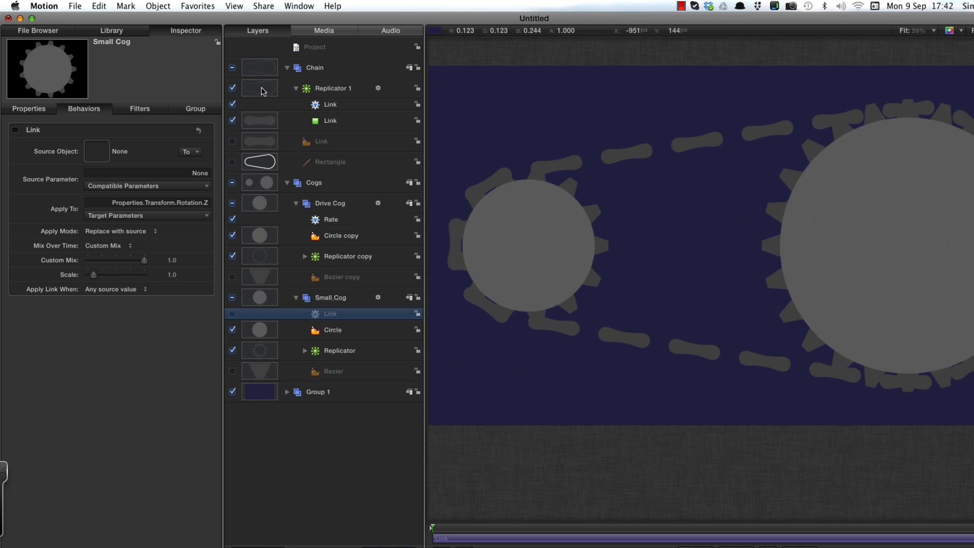
drag(262, 92, 96, 151)
click(198, 186)
mouse_move(120, 207)
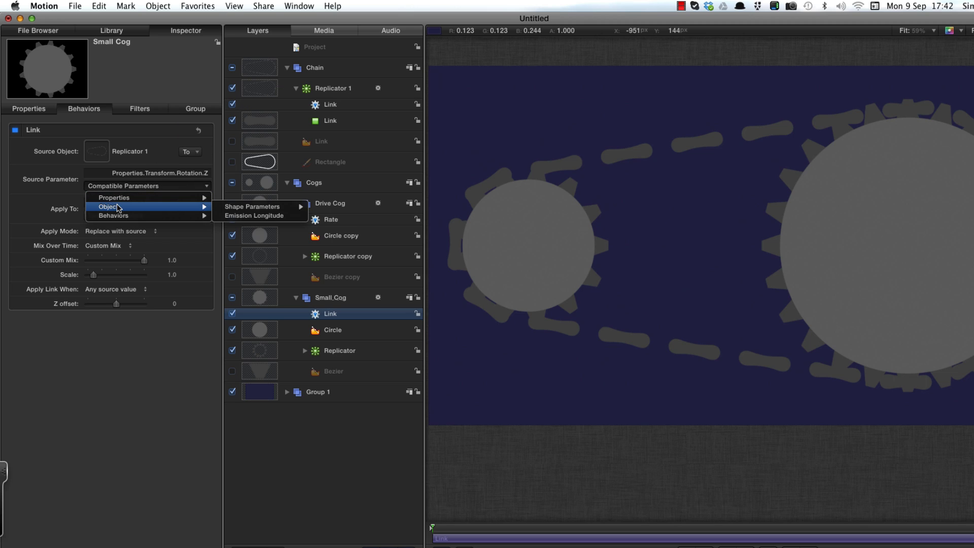
mouse_move(255, 209)
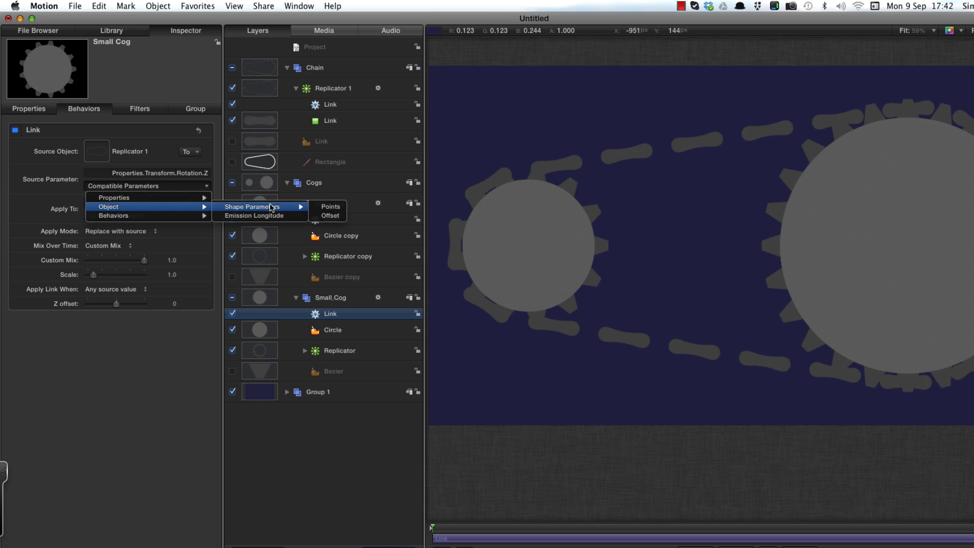
click(333, 218)
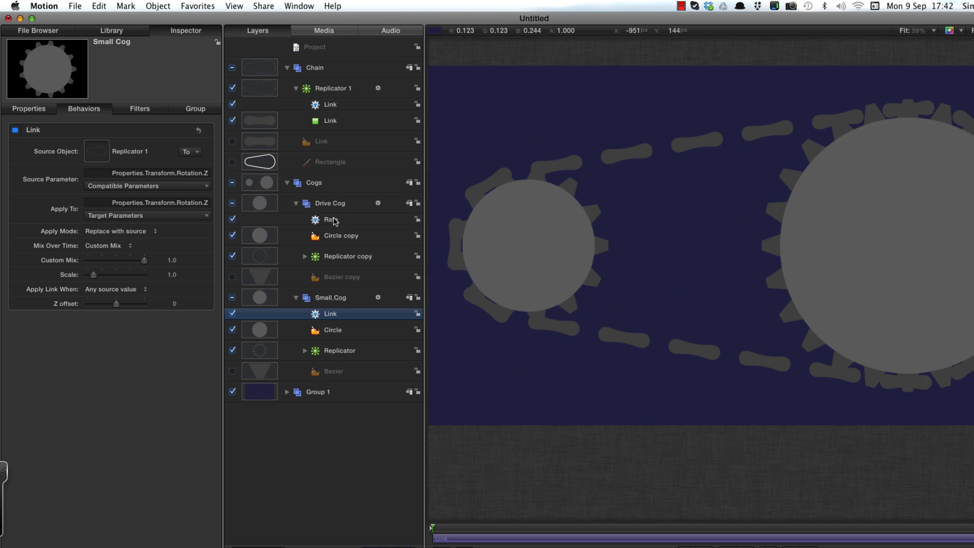
Set the Small Cog link's Scale to -3.08 and its Offset to -0.4
click(173, 275)
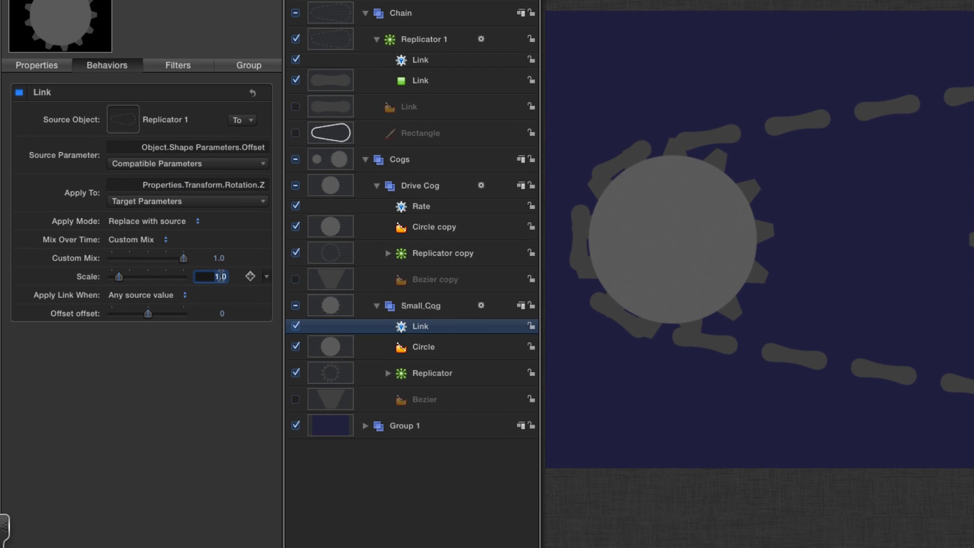
double_click(220, 275)
key(BackSpace)
key(Return)
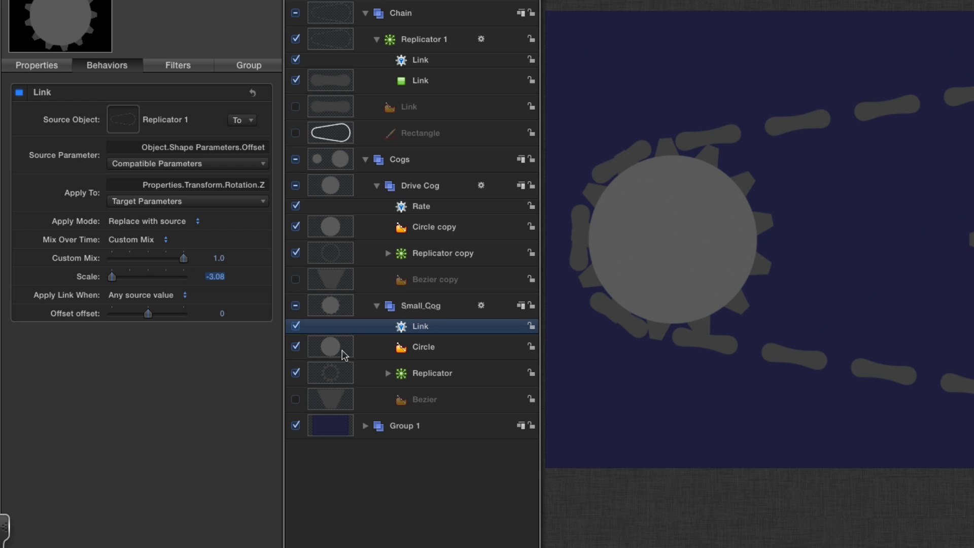
click(221, 313)
text(-0.4)
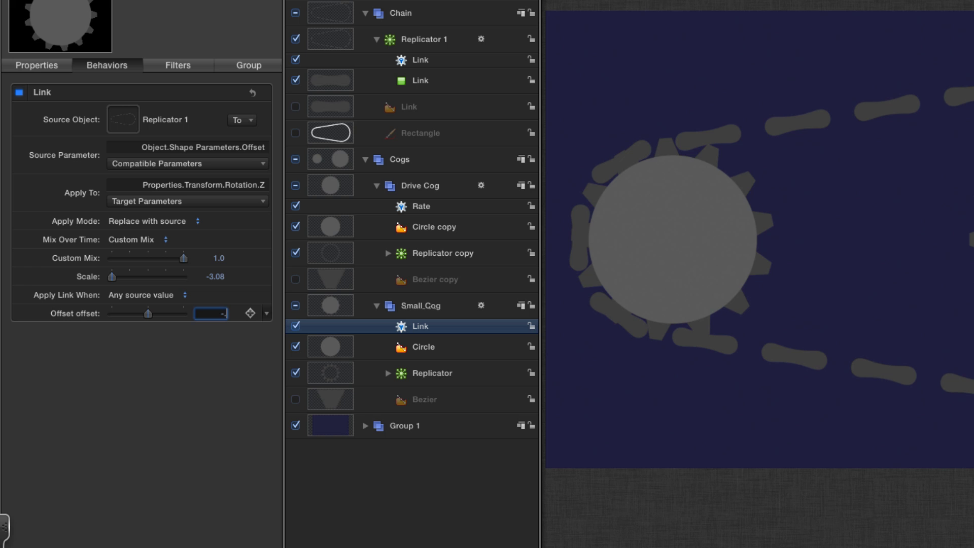
key(Return)
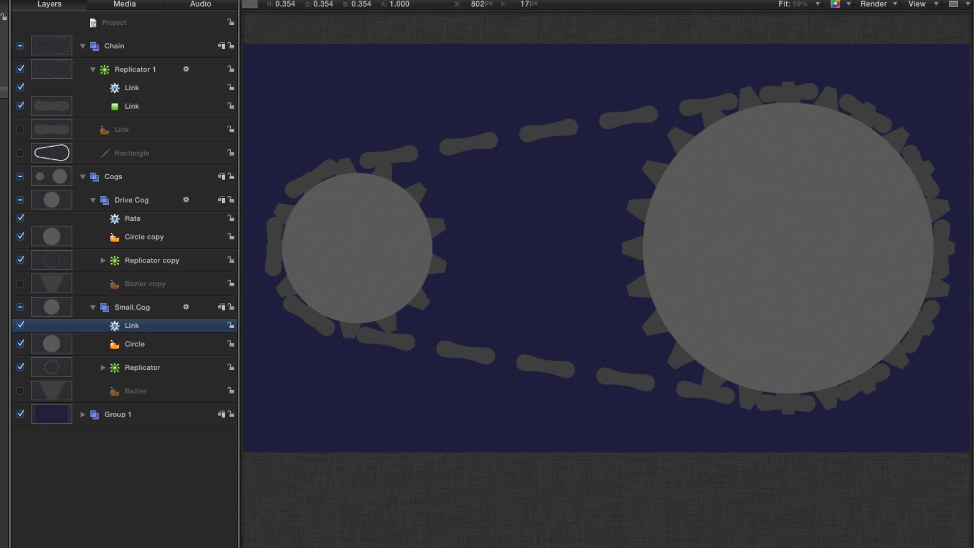
Duplicate the Replicator 1 chain layer
click(50, 68)
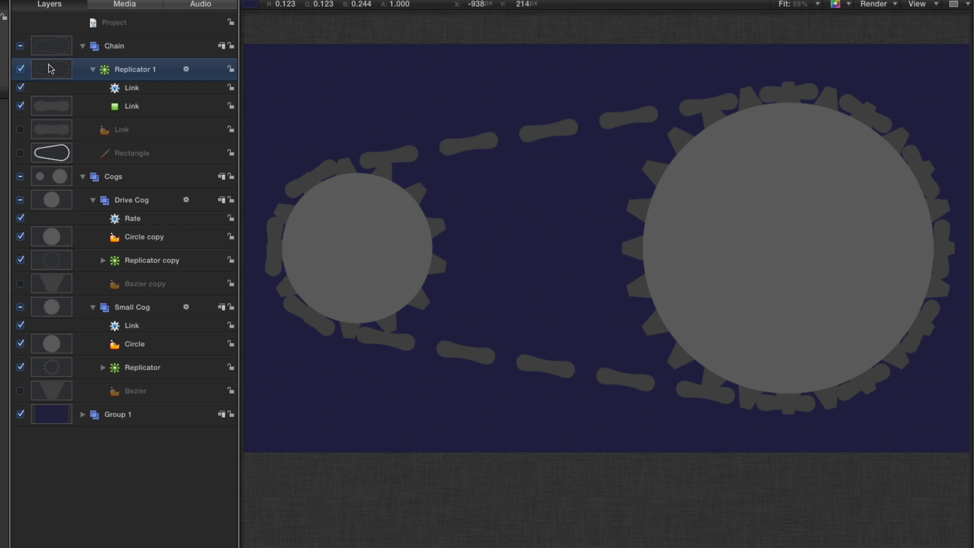
right_click(51, 68)
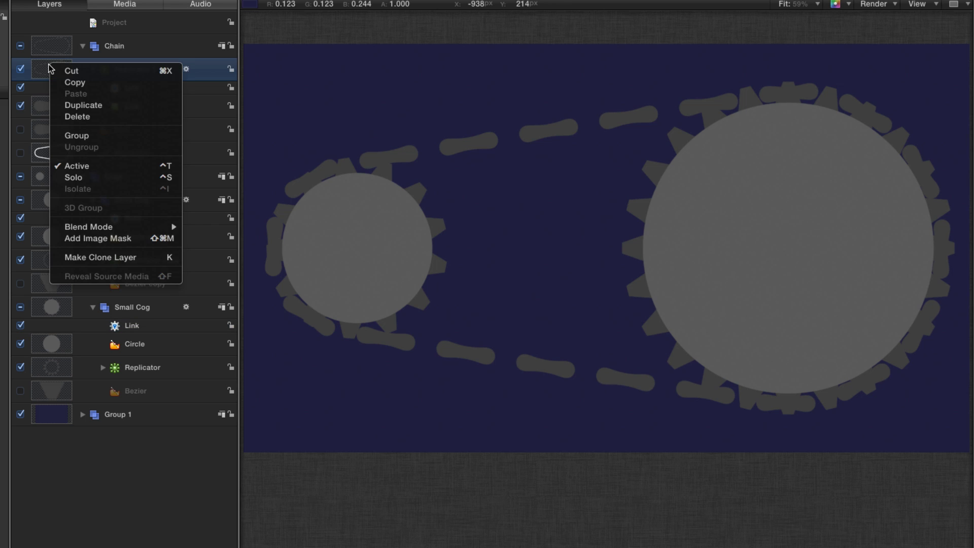
click(69, 103)
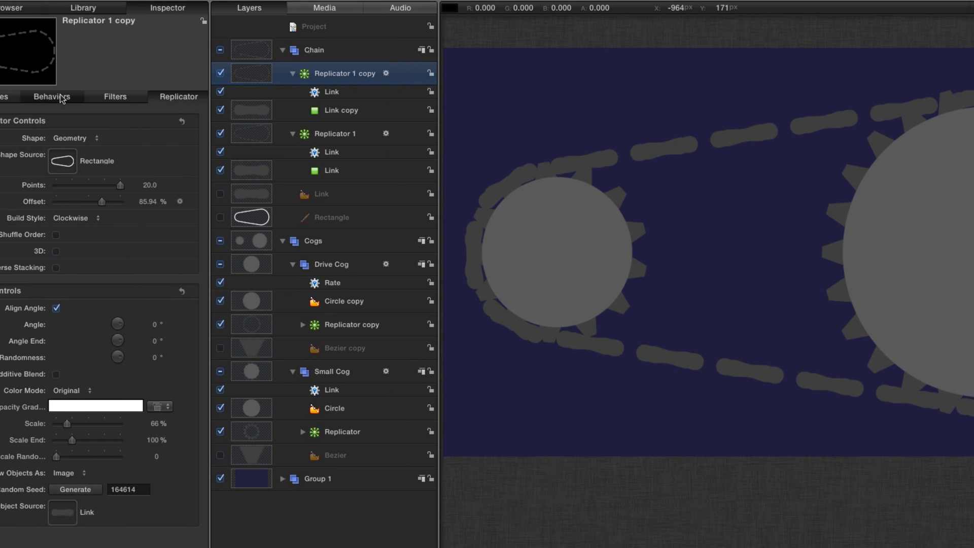
Set the copy's Link behaviour Z offset to 0
click(95, 97)
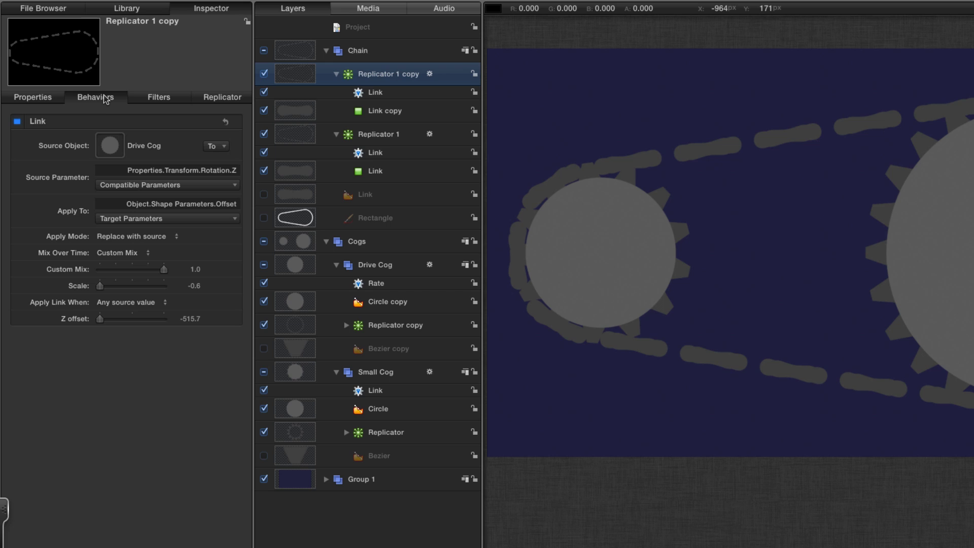
click(191, 319)
text(0)
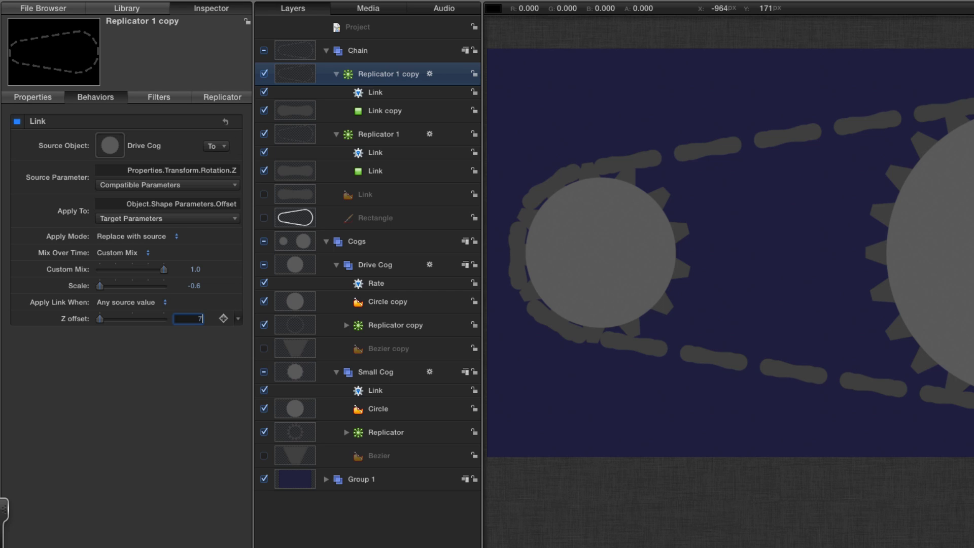
key(Return)
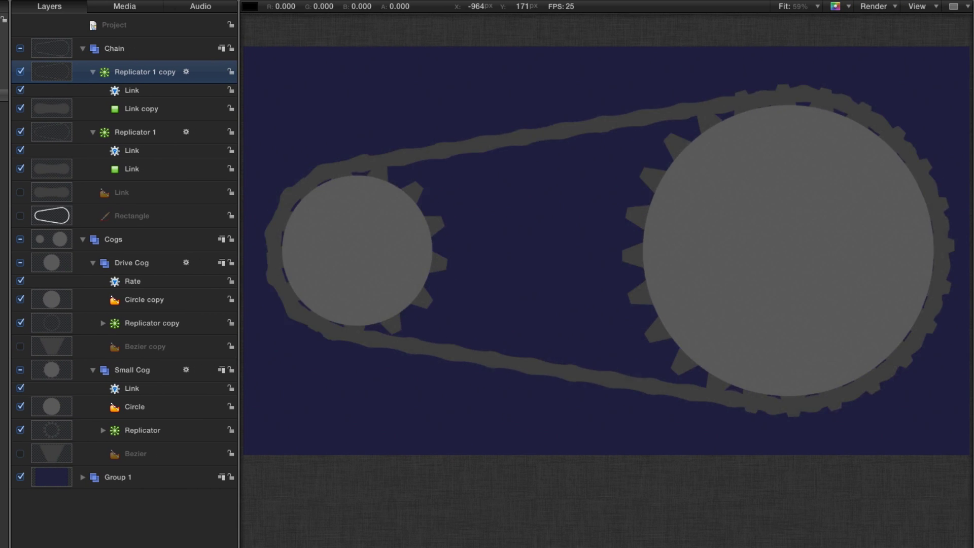
Duplicate the hidden Link shape layer to create Link copy
click(49, 192)
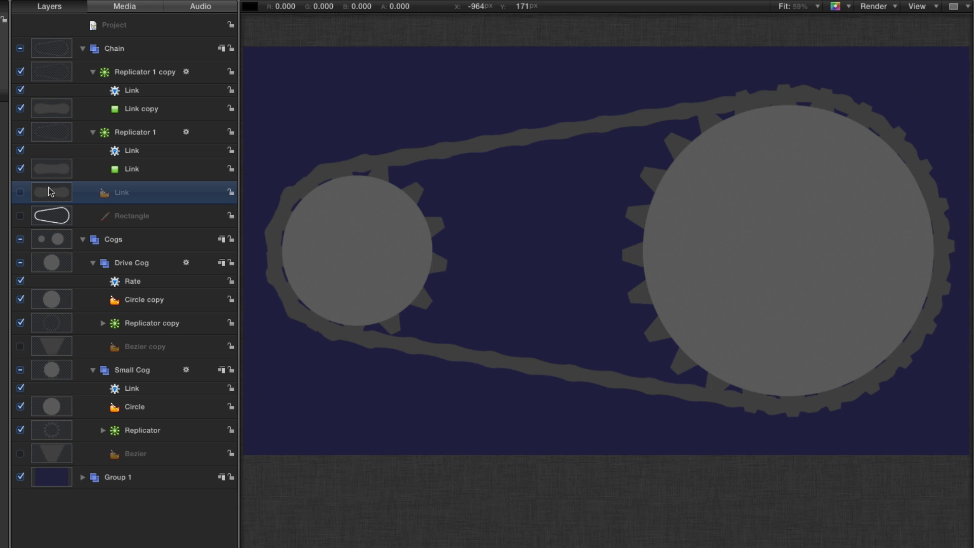
right_click(50, 192)
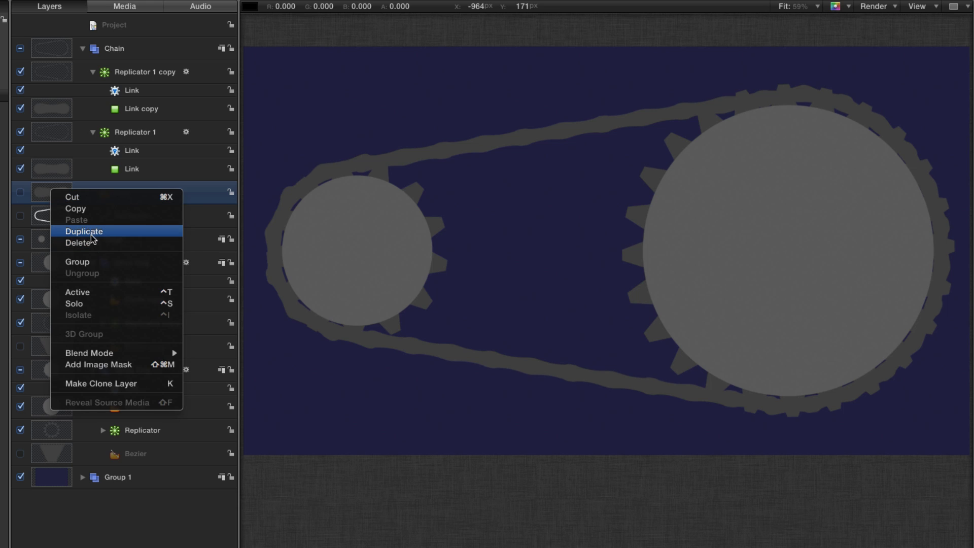
key(Escape)
key(super+d)
key(super+3)
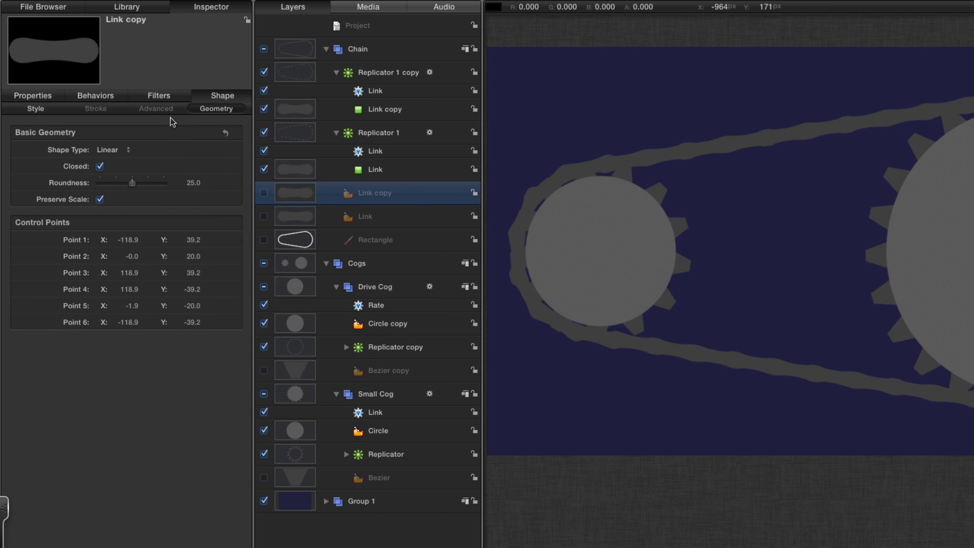
Lighten Link copy's fill to mid grey and make it Replicator 1's Link cell
click(37, 109)
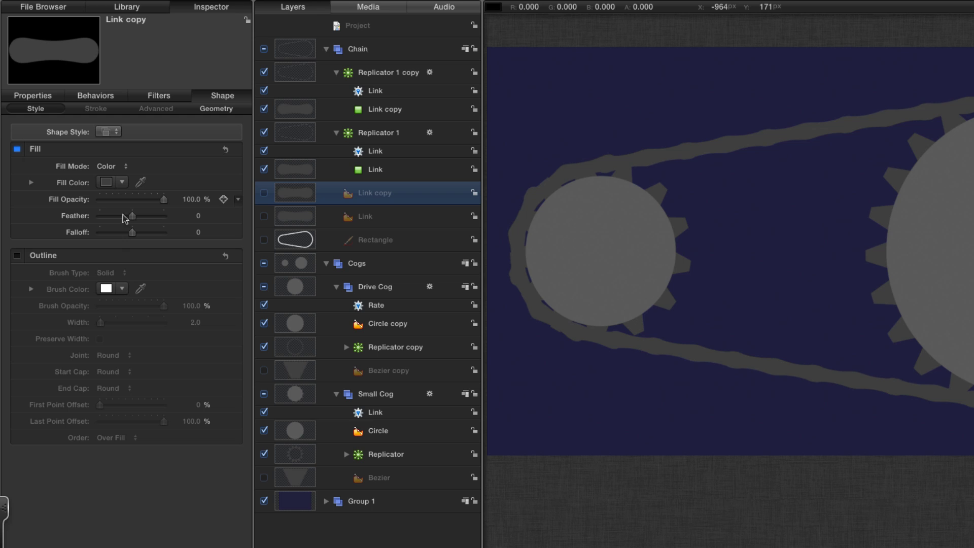
click(107, 183)
drag(328, 362, 338, 366)
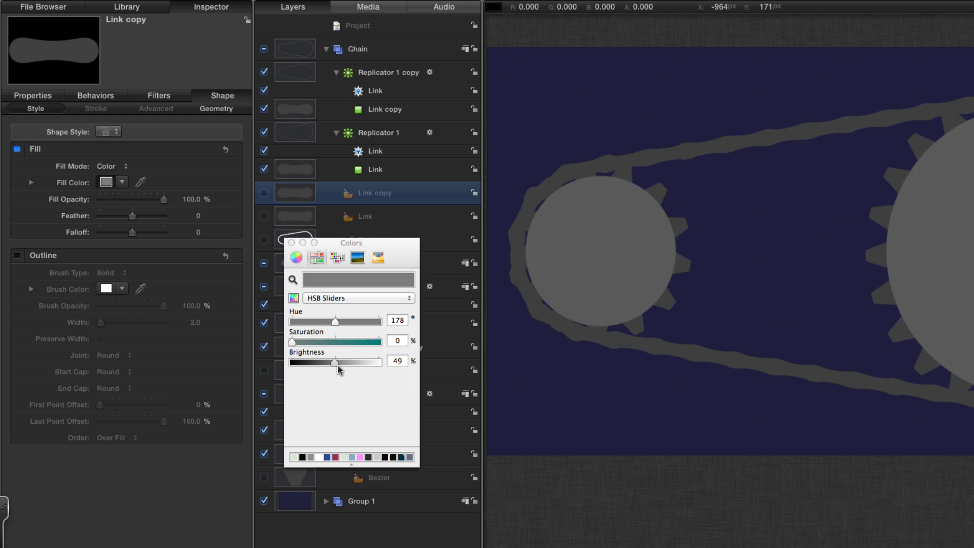
click(291, 243)
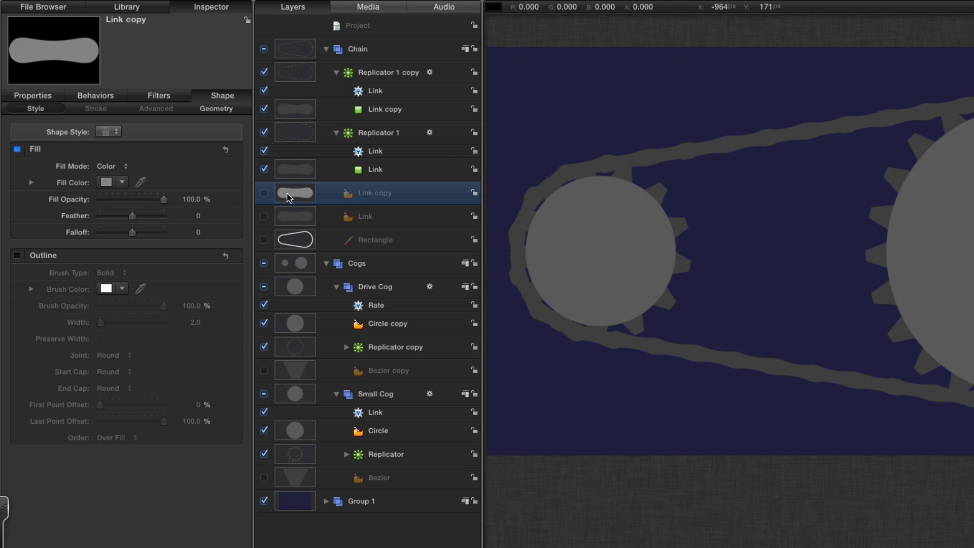
drag(287, 198, 358, 172)
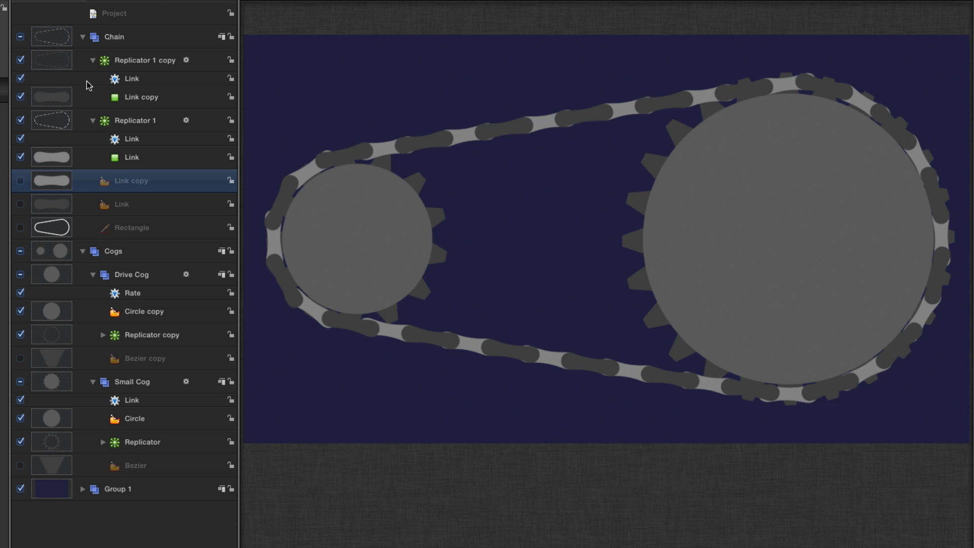
Duplicate Replicator 1 copy and replace its Link copy 1 cell with a small Circle 1
click(51, 58)
right_click(50, 59)
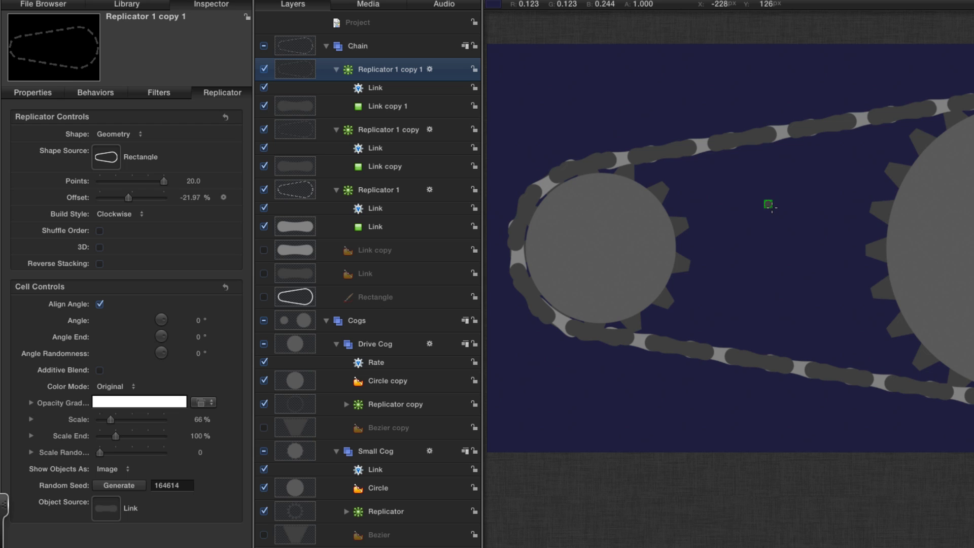
click(768, 204)
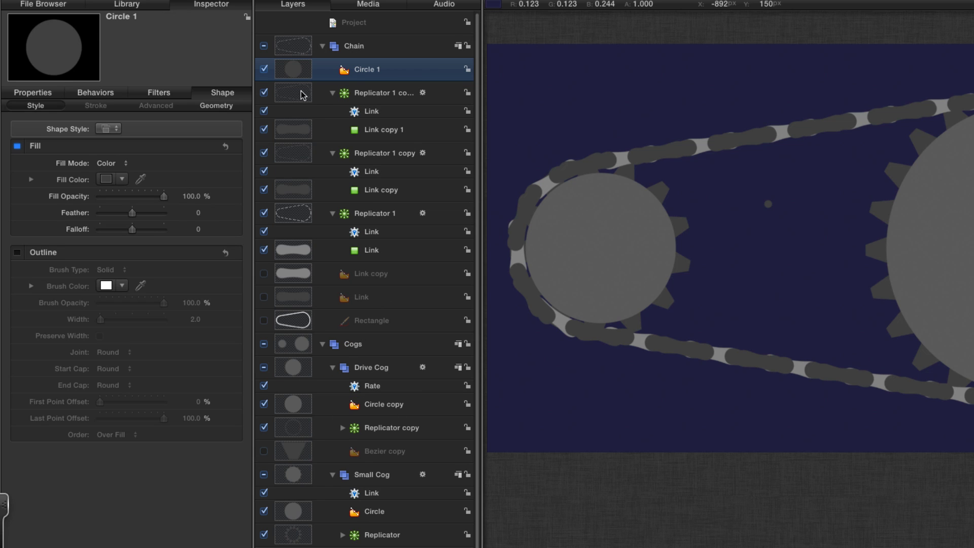
drag(292, 70, 353, 132)
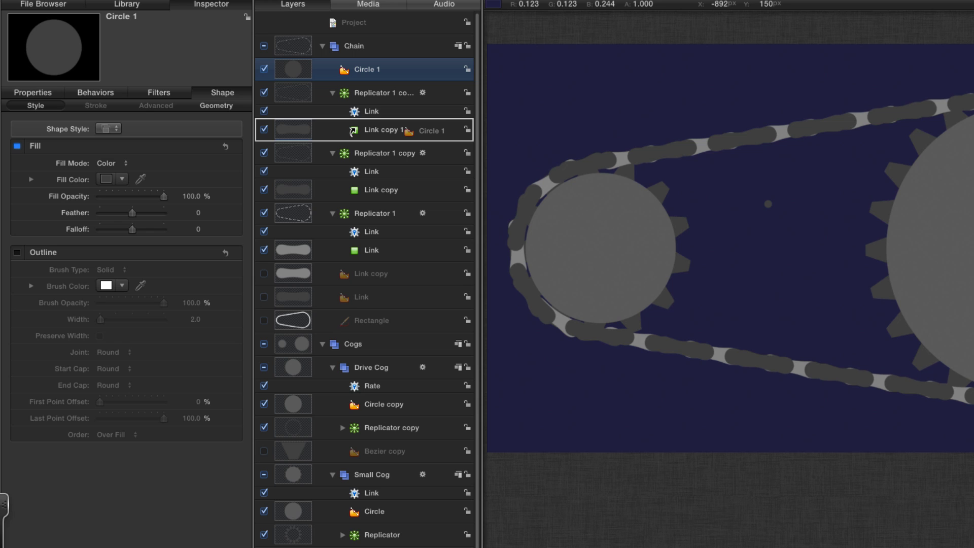
drag(353, 131, 353, 131)
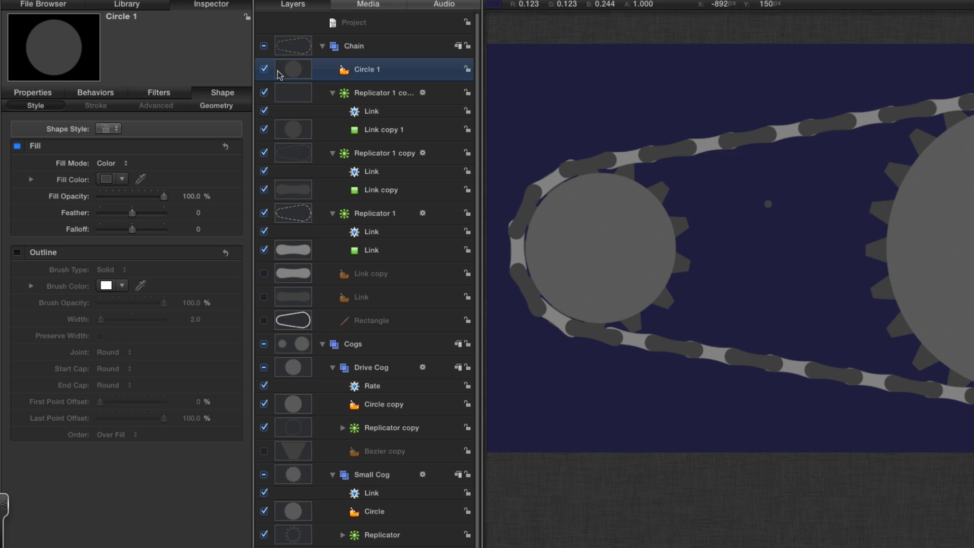
Set the pin circle's fill to light grey, about 69% brightness
click(106, 178)
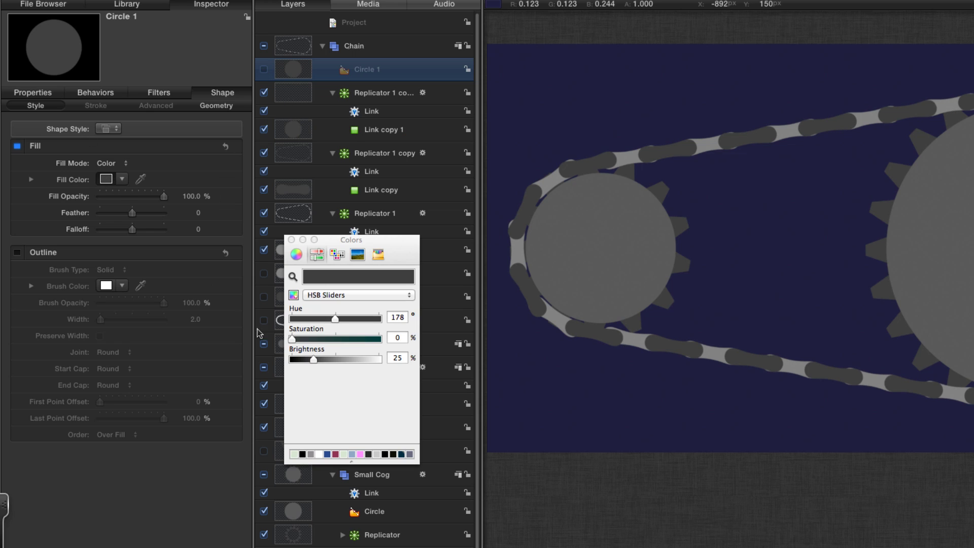
drag(325, 359, 354, 365)
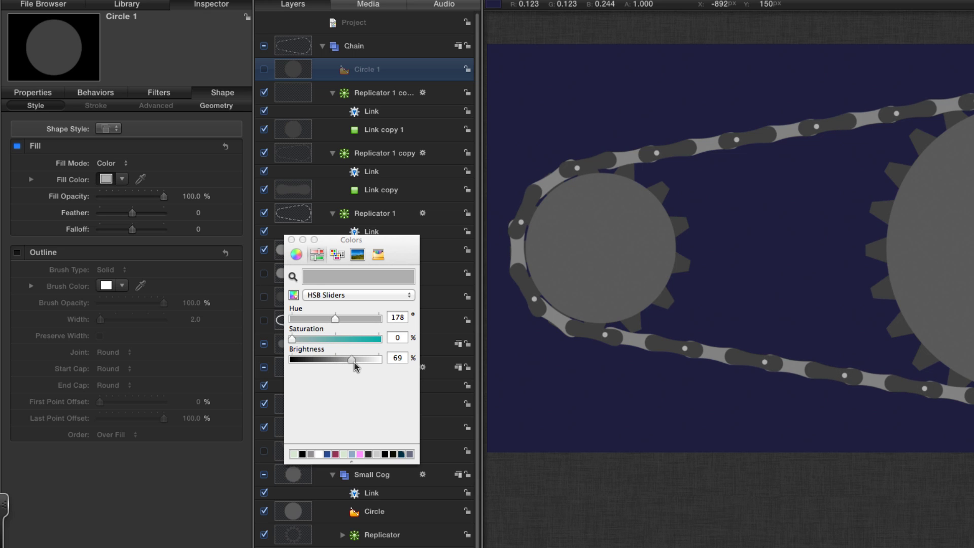
click(291, 240)
click(293, 93)
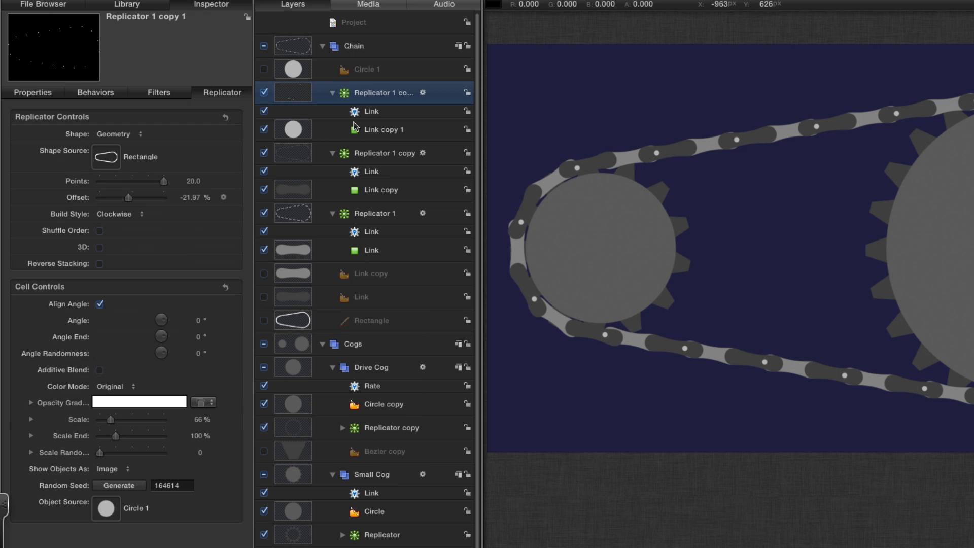
Set the pin replicator Replicator 1 copy 1 to 40 points
click(193, 181)
text(40)
key(Return)
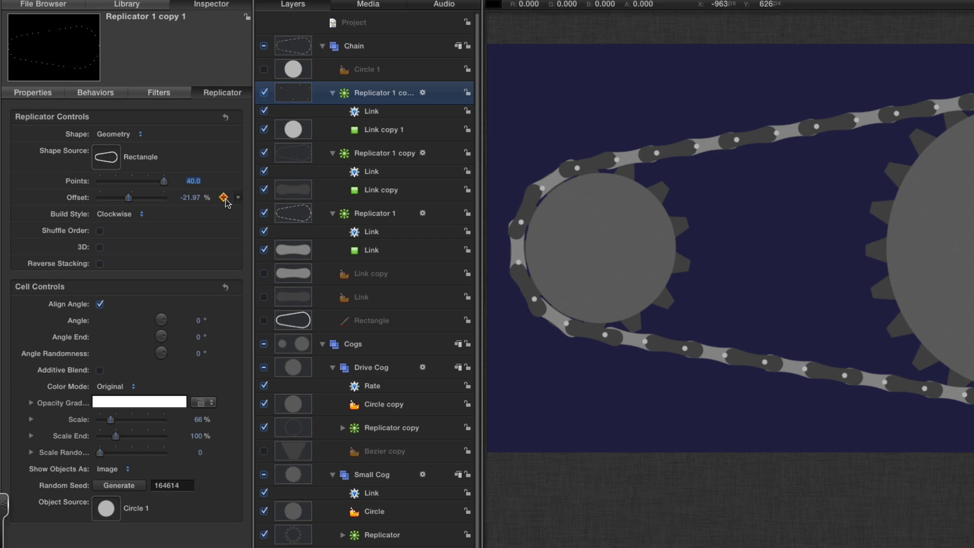
Scrub the pin replicator's Link behavior Z offset to 404.1 and play the animation
click(97, 93)
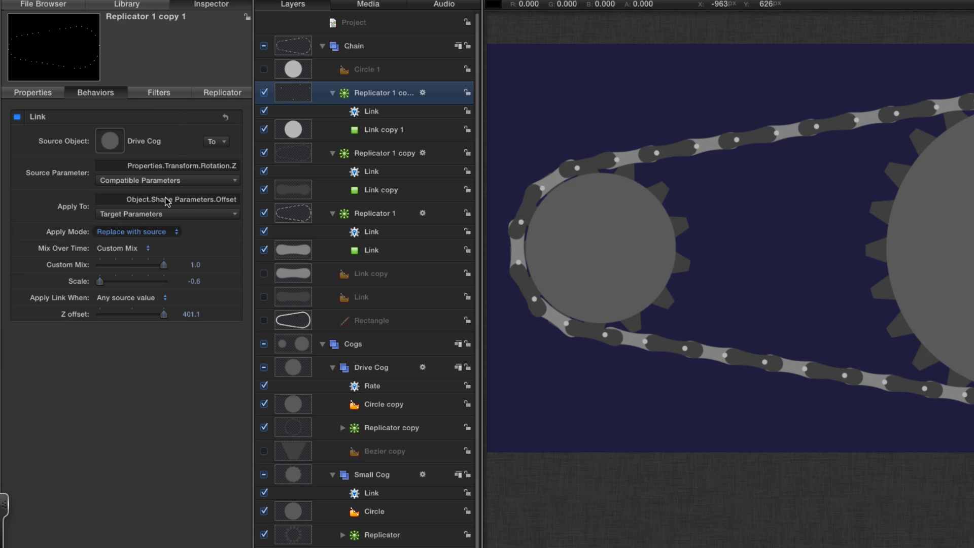
drag(192, 318, 195, 318)
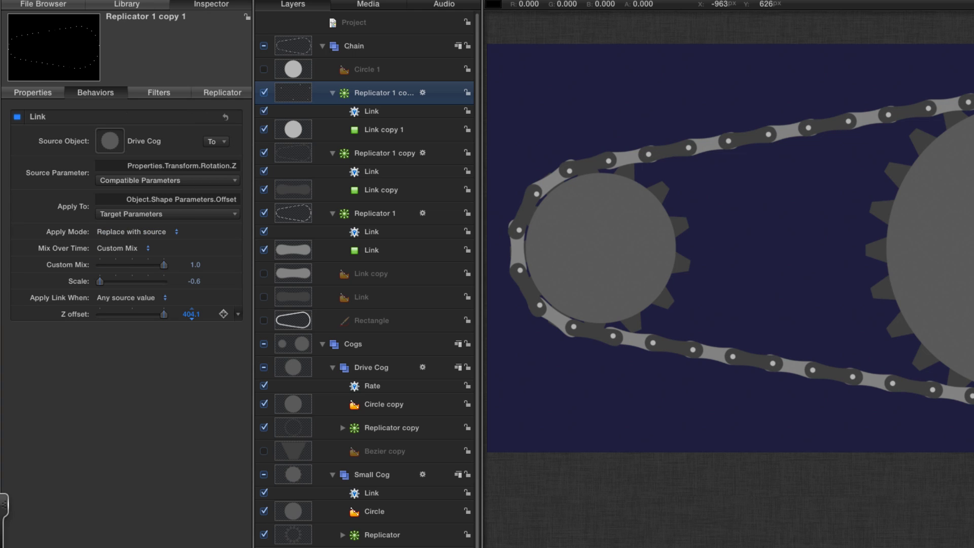
key(space)
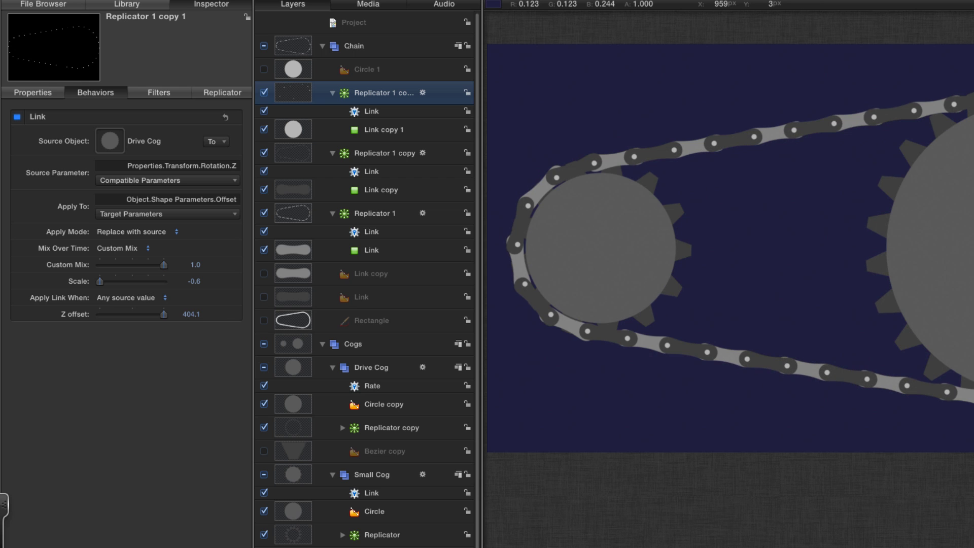